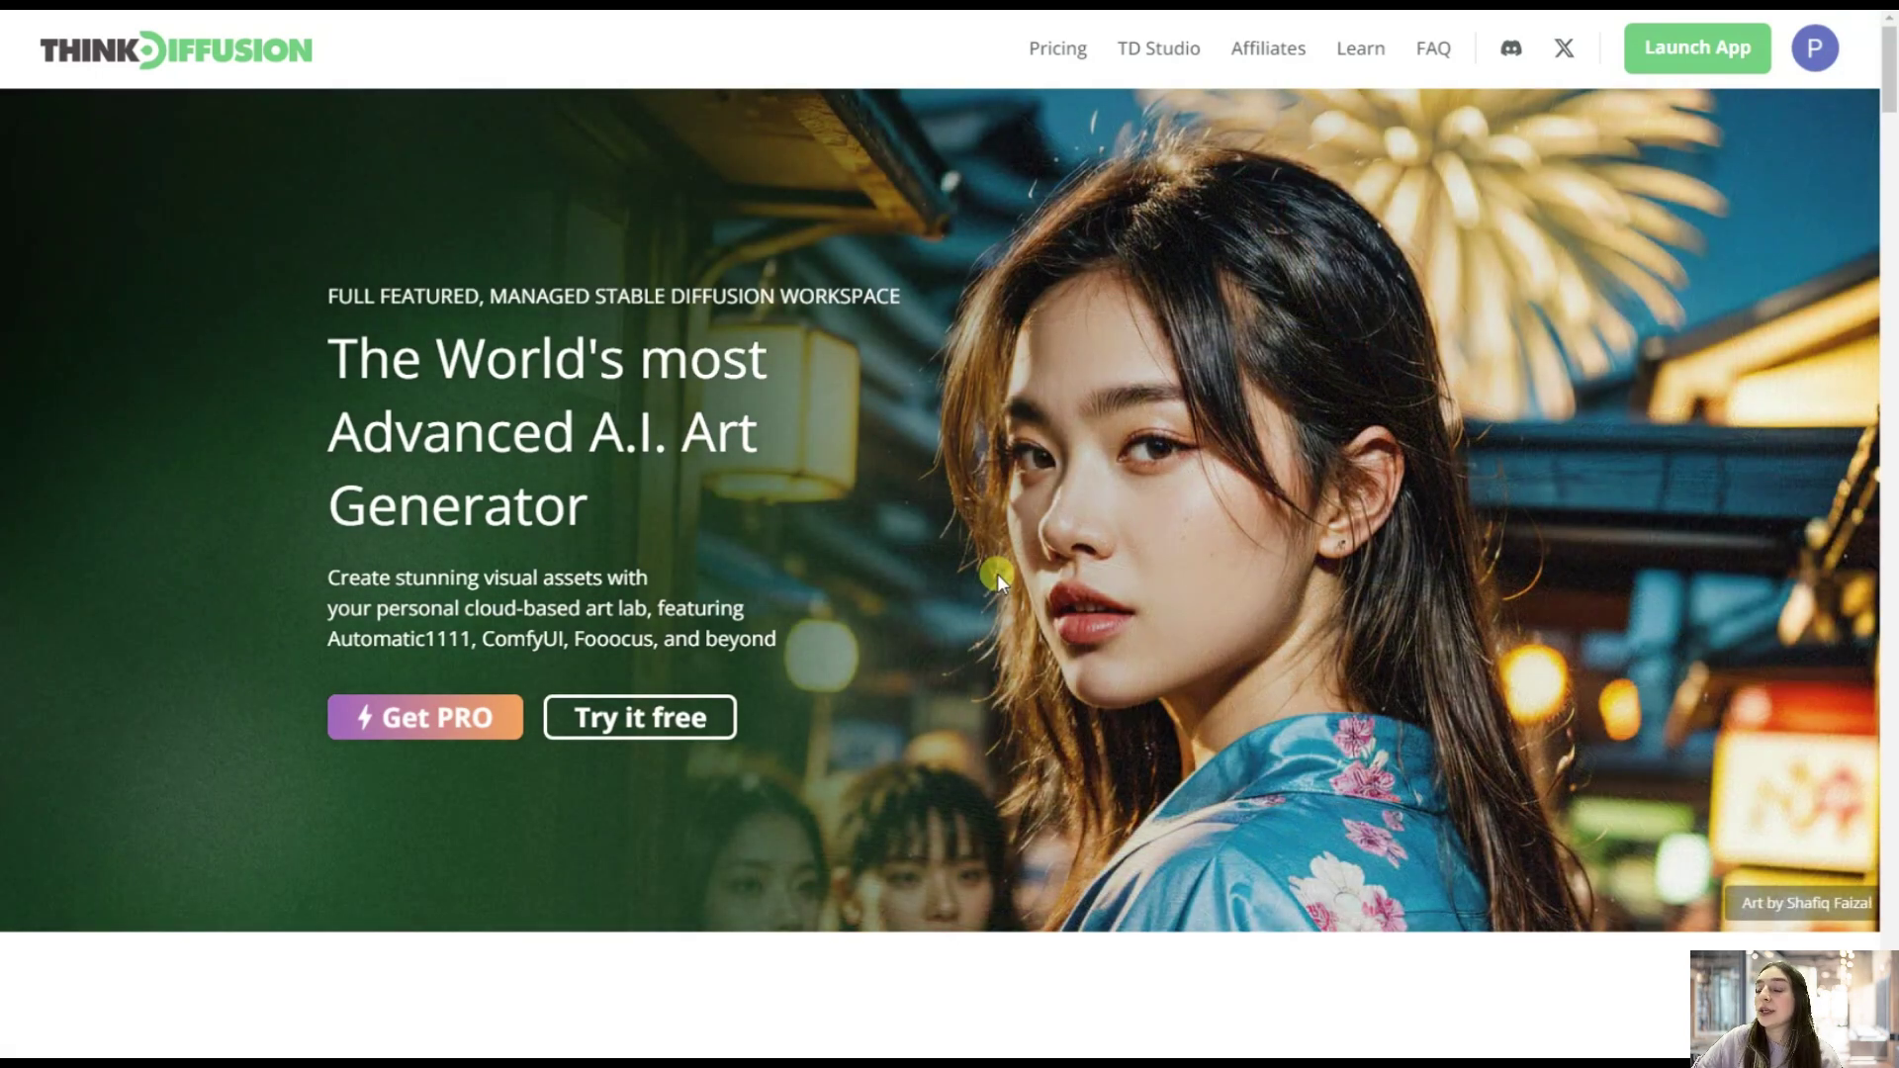
Scroll through the ThinkDiffusion homepage to look over its Automatic1111, ComfyUI and Fooocus offerings
scroll(996, 574, "down", 8)
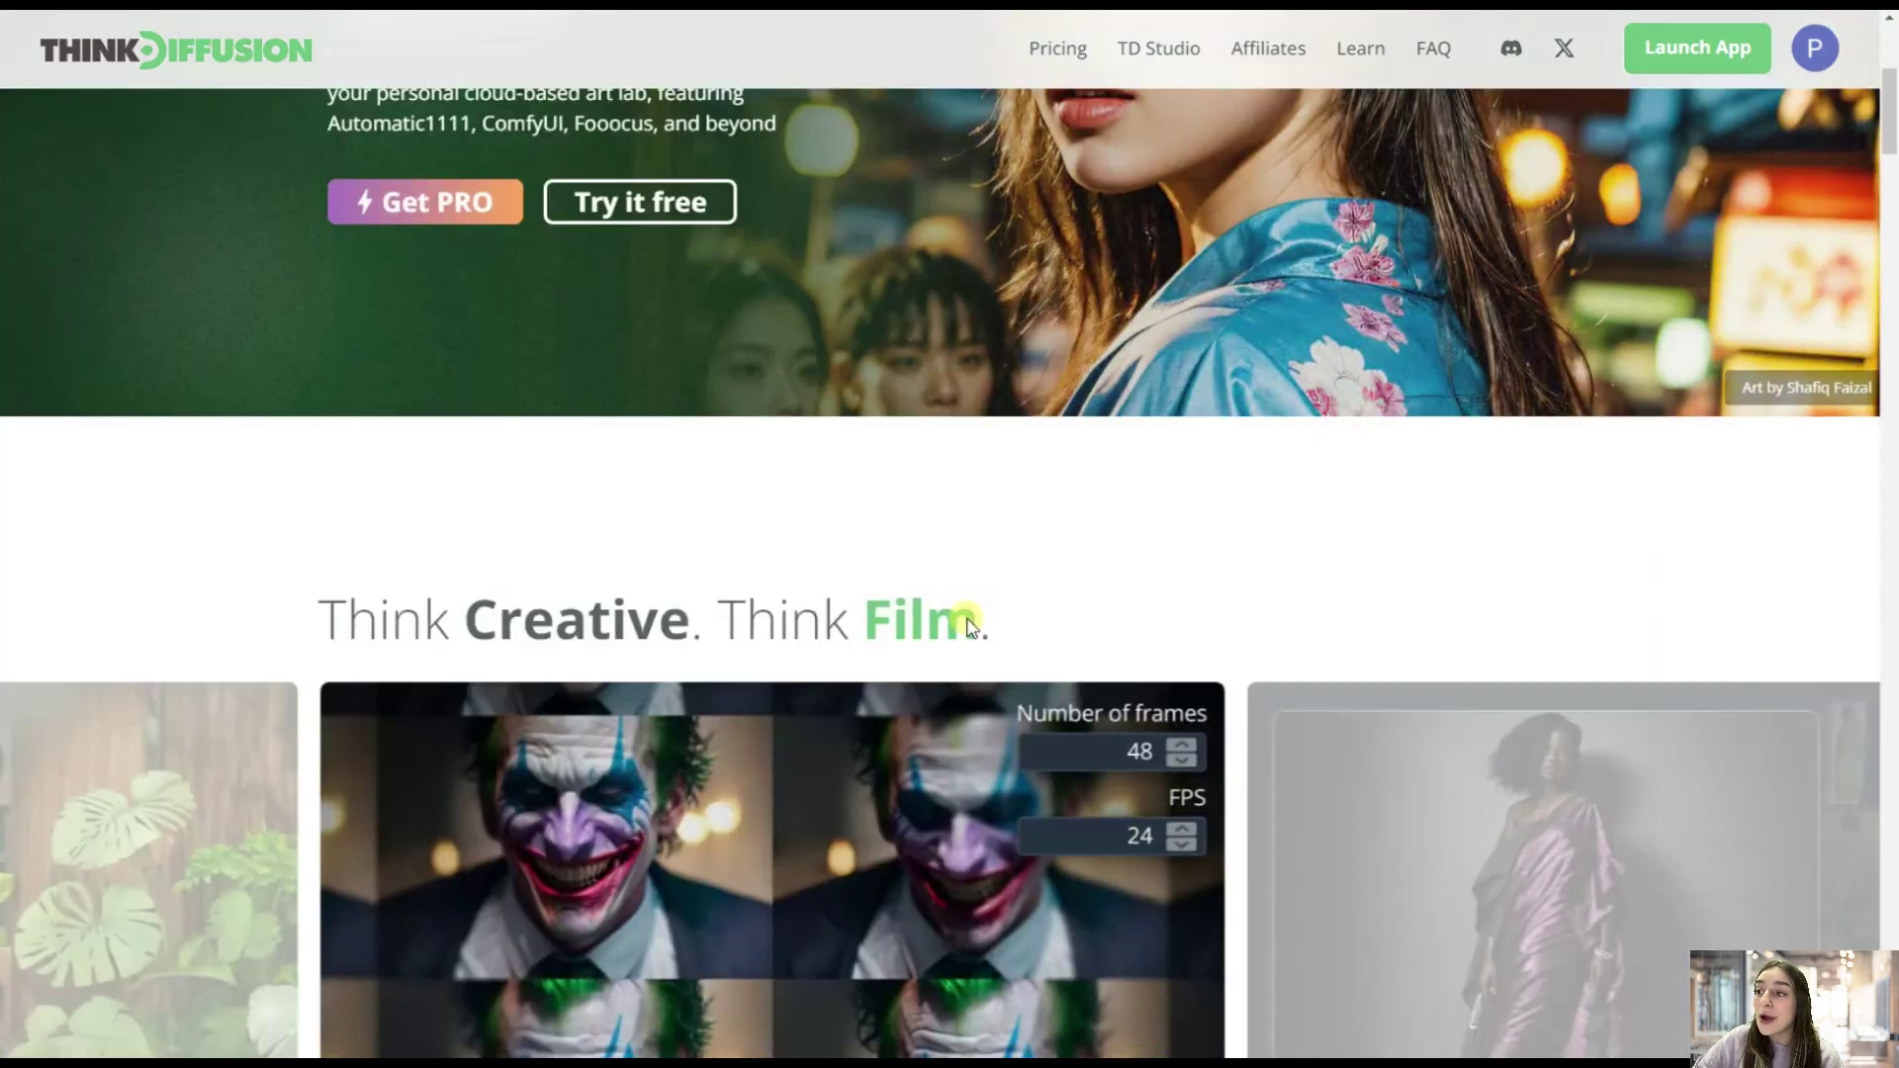
scroll(954, 631, "down", 1)
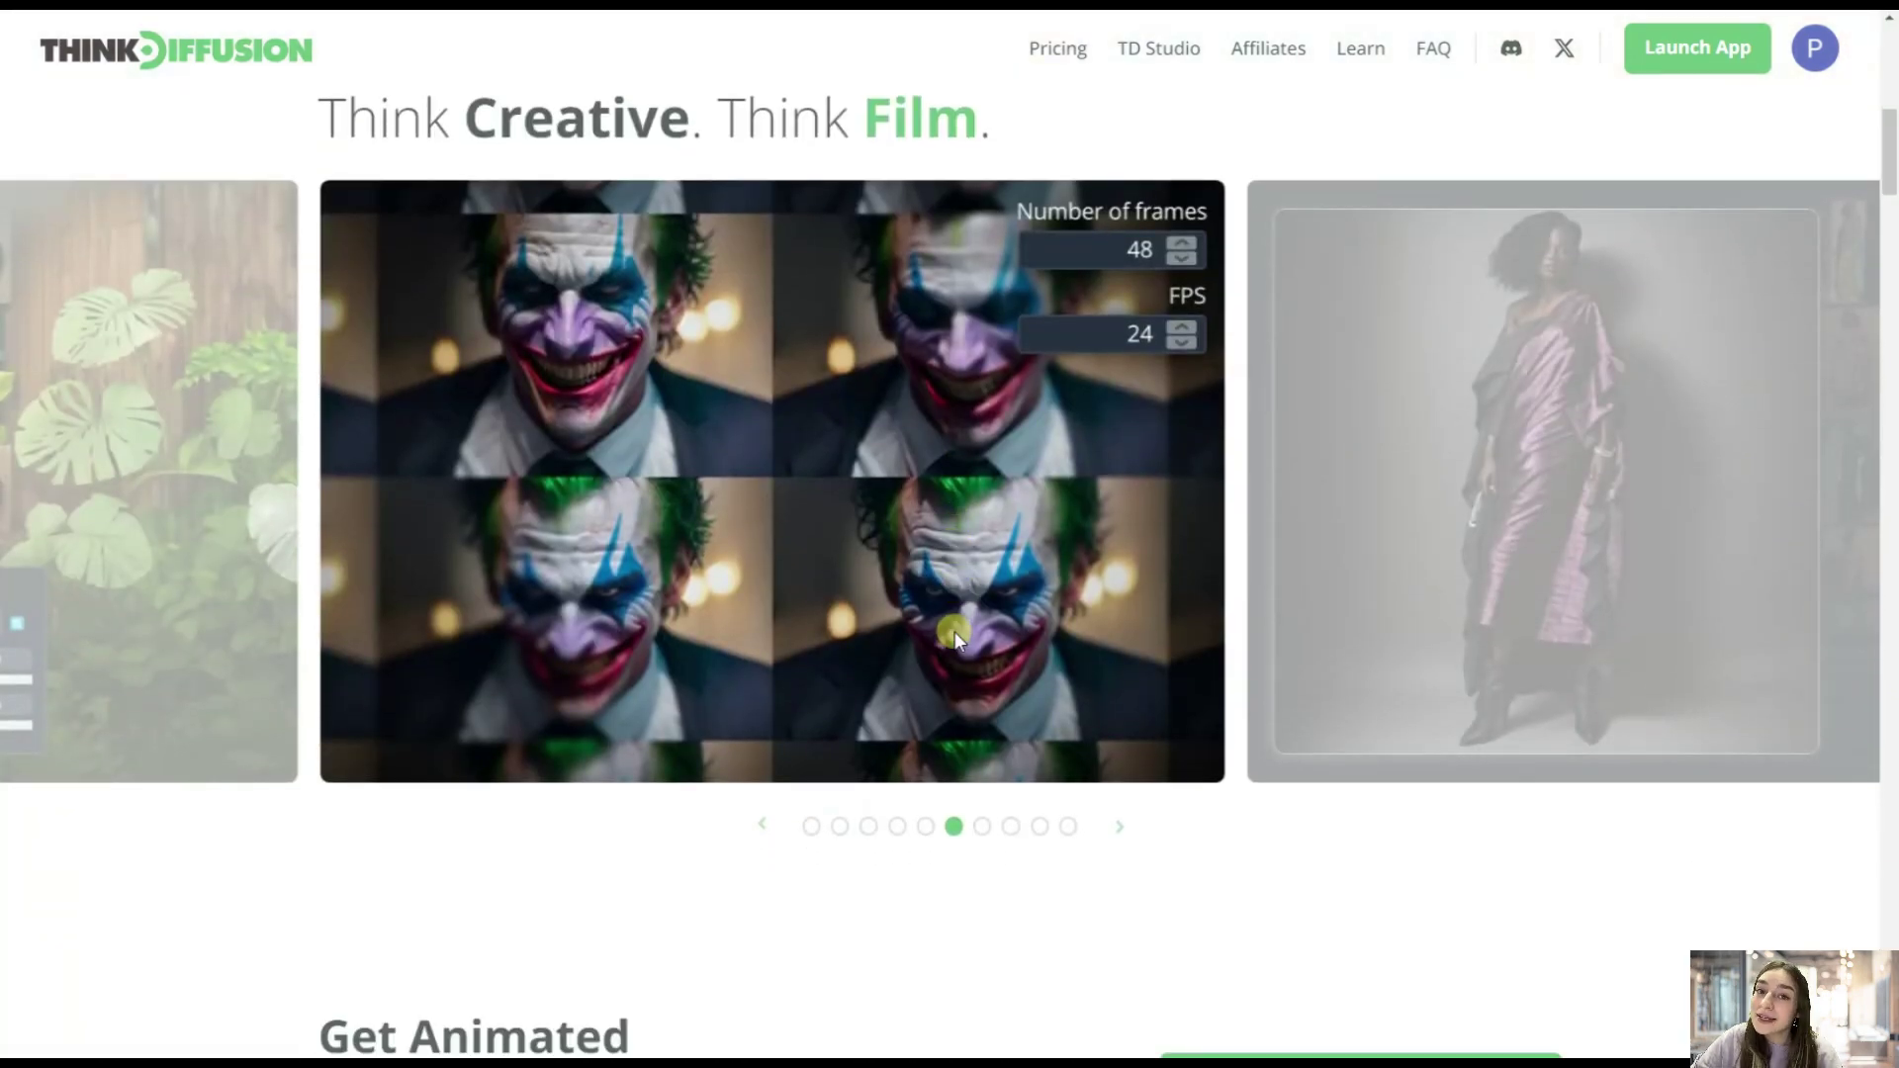
scroll(953, 631, "down", 5)
scroll(892, 714, "down", 2)
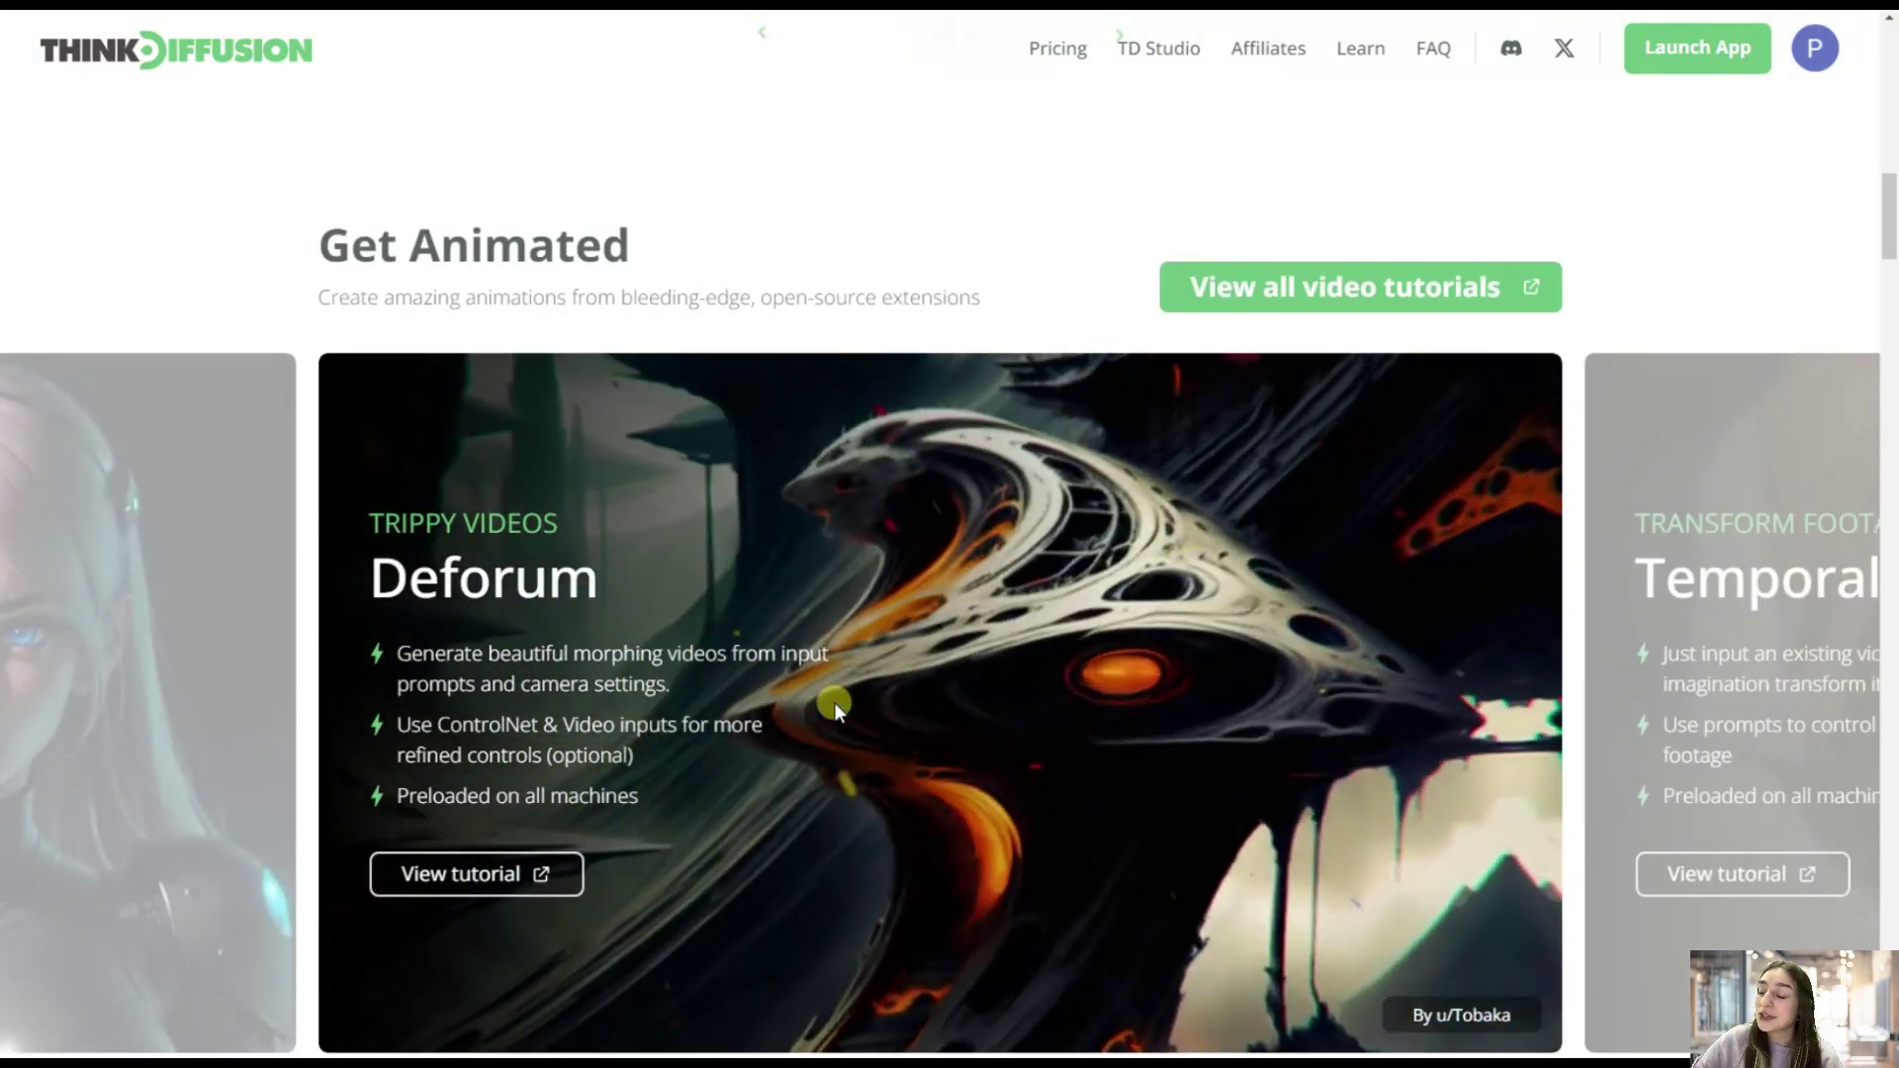
scroll(803, 653, "down", 10)
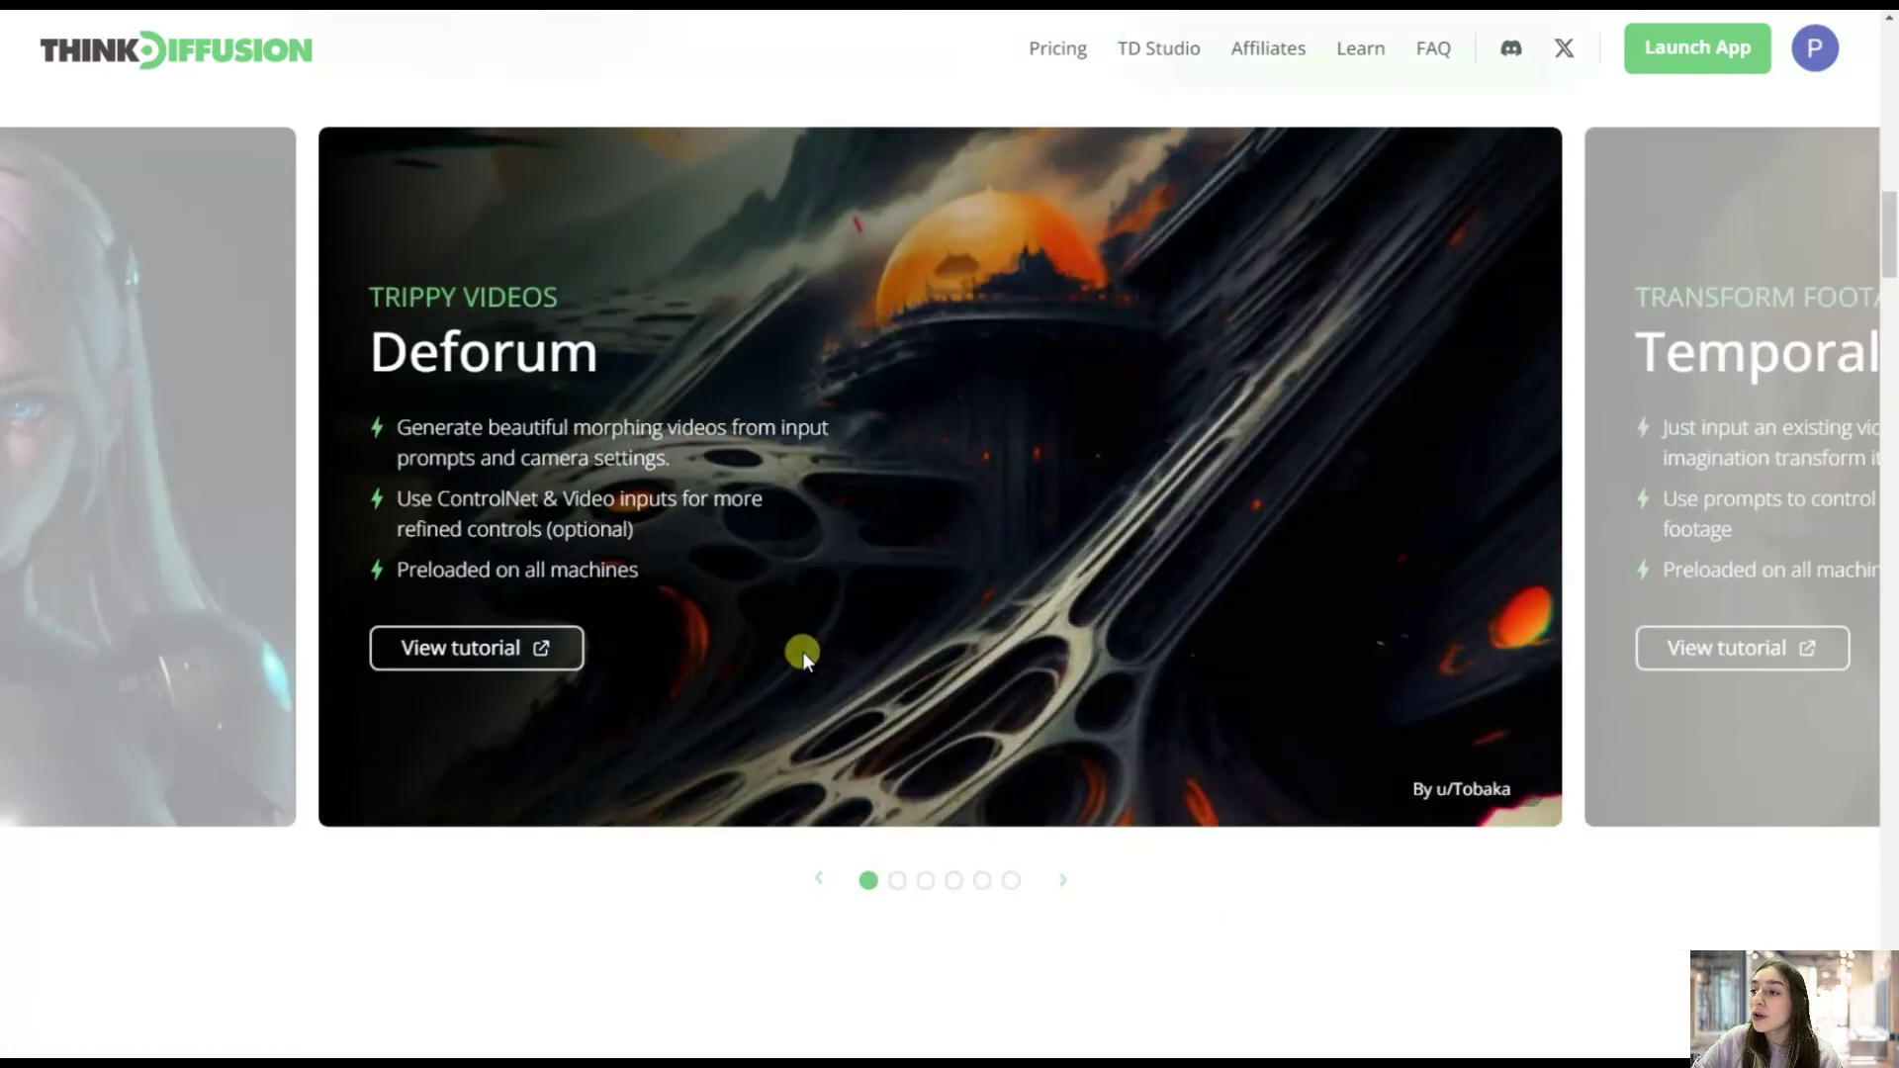
scroll(804, 670, "down", 1)
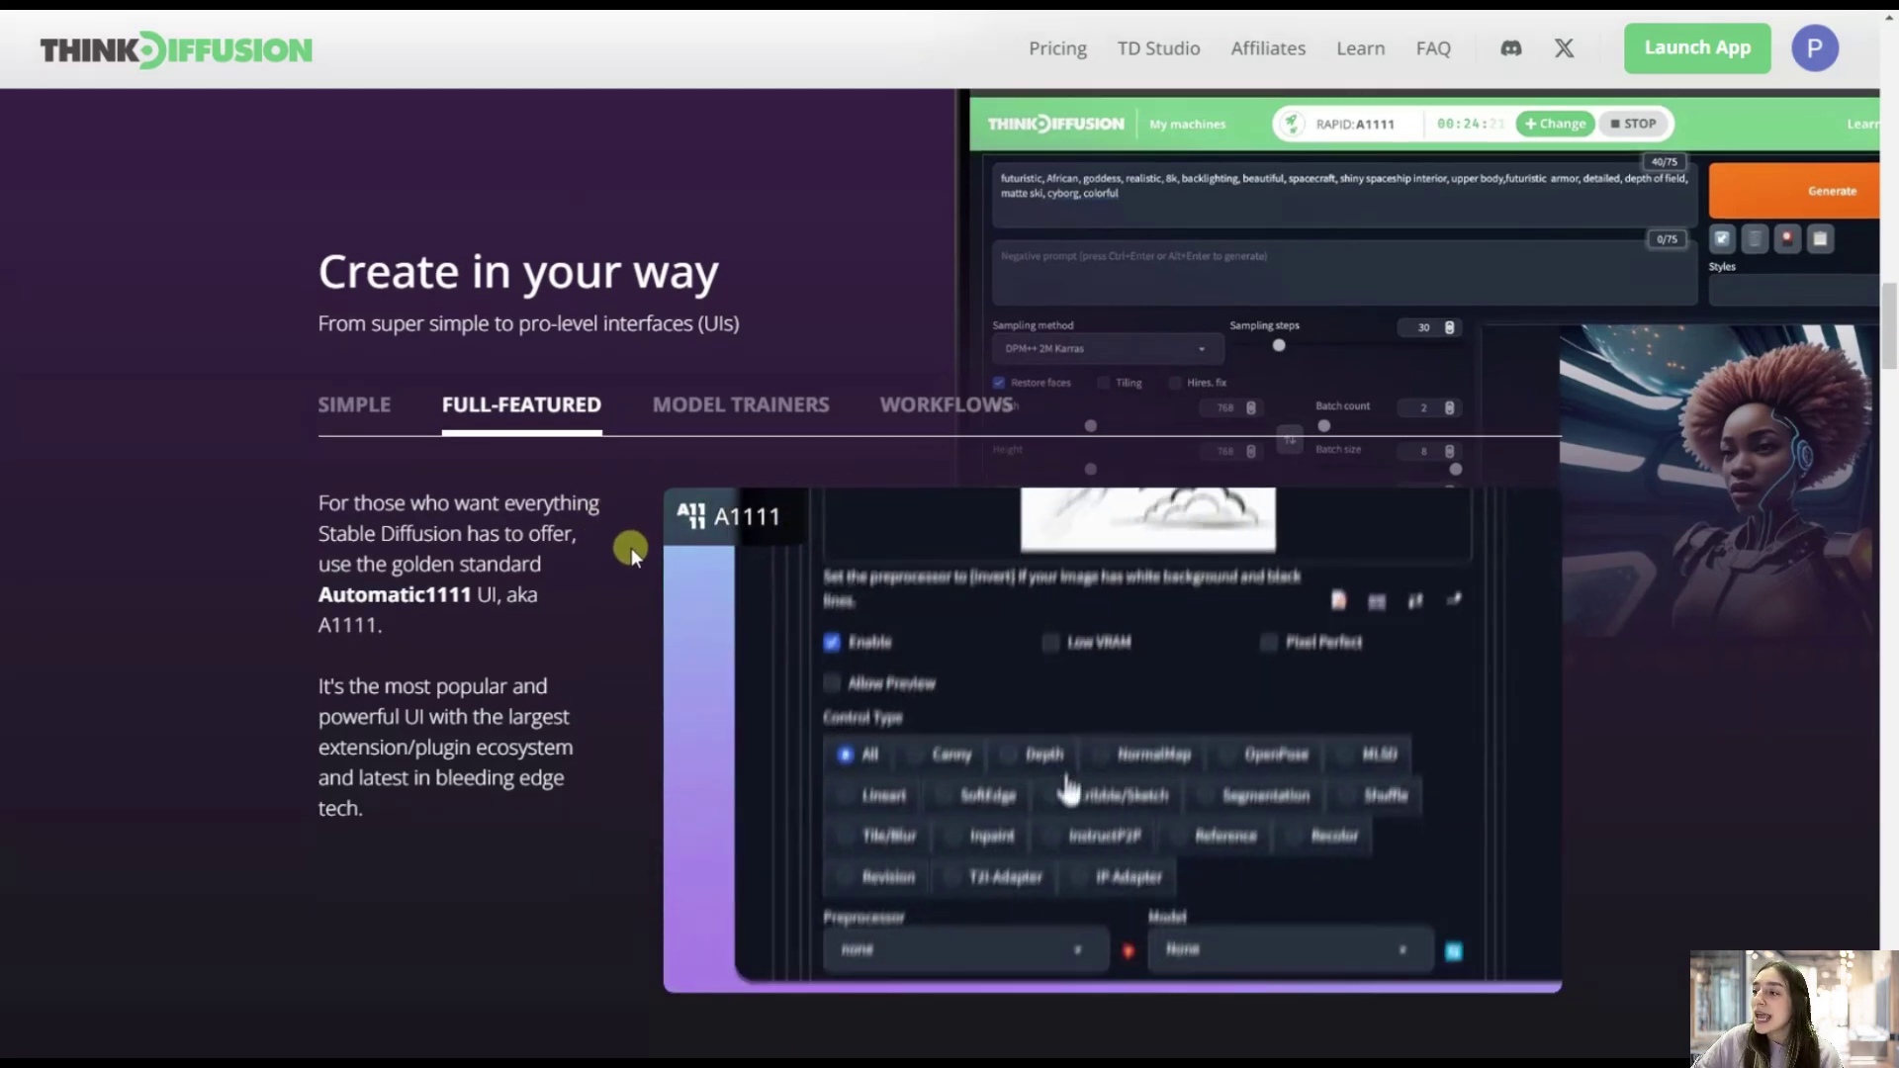
scroll(631, 548, "up", 3)
scroll(631, 548, "up", 15)
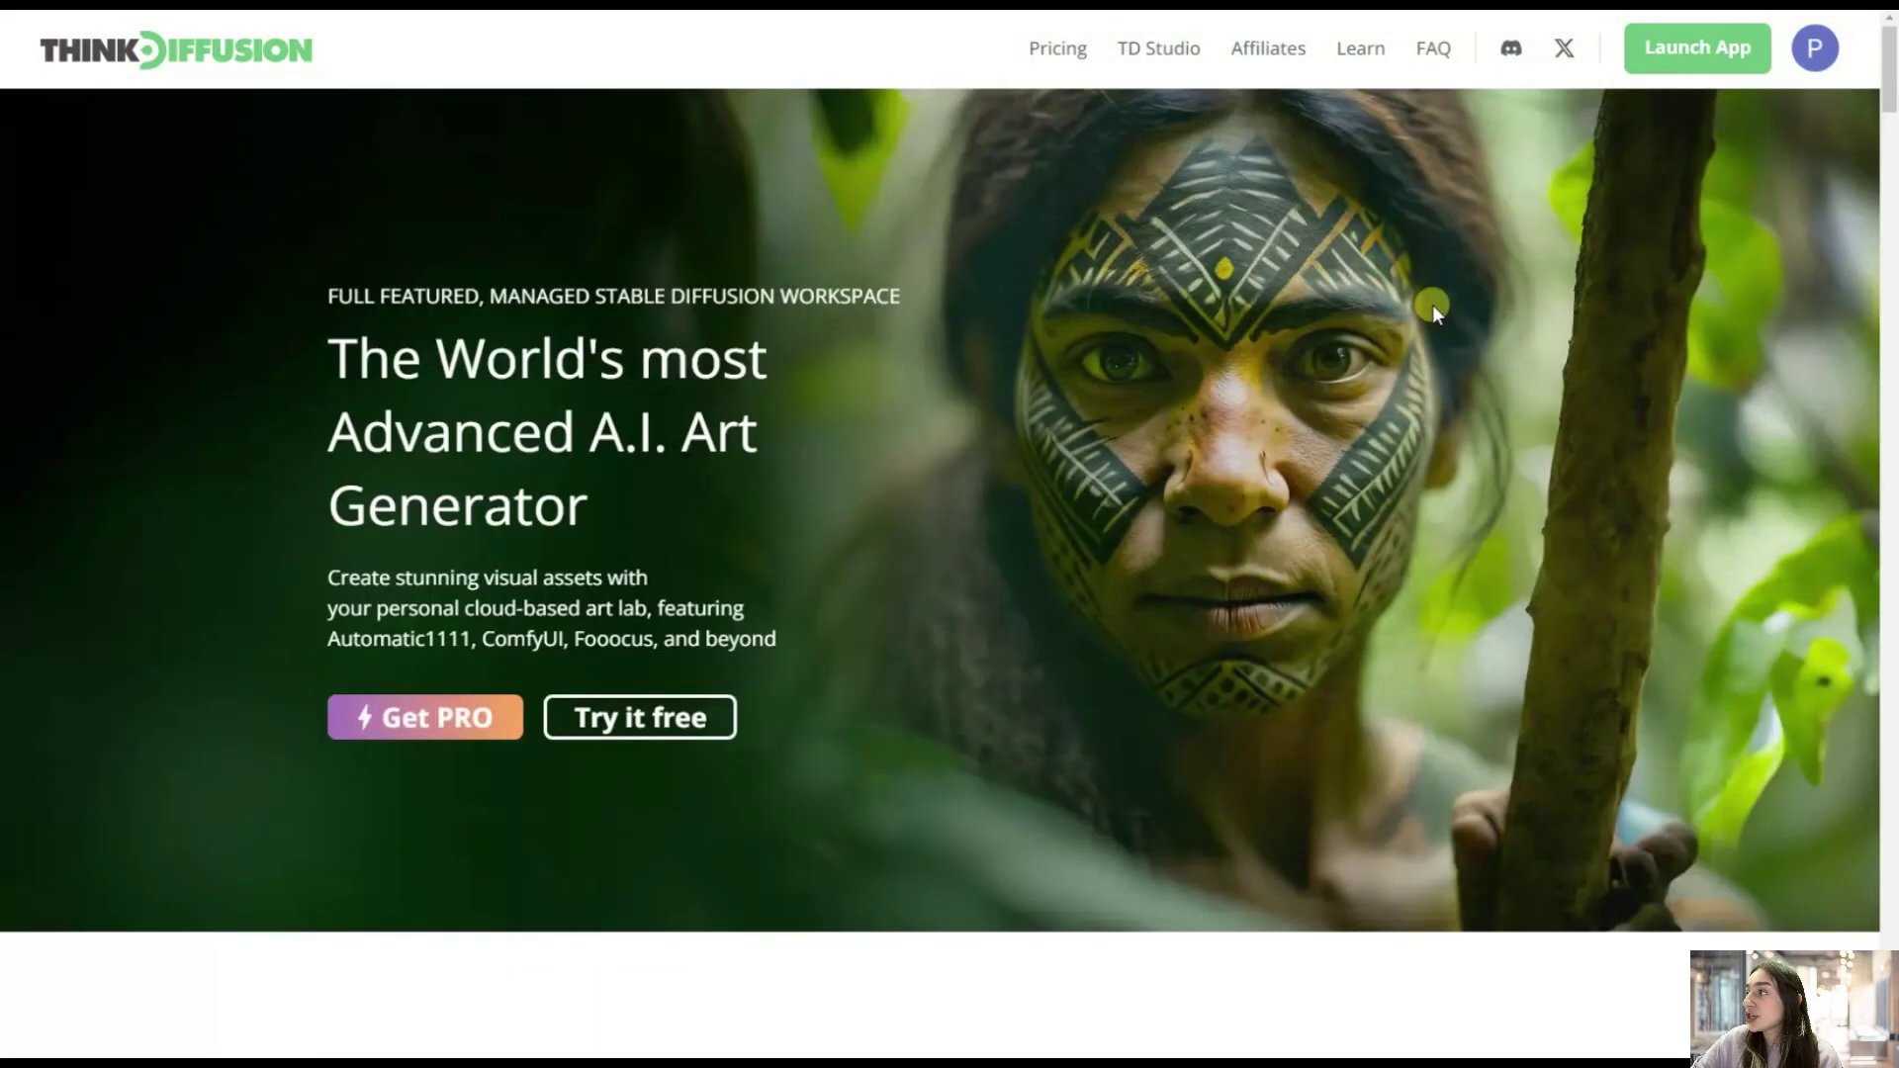
left_click(1706, 51)
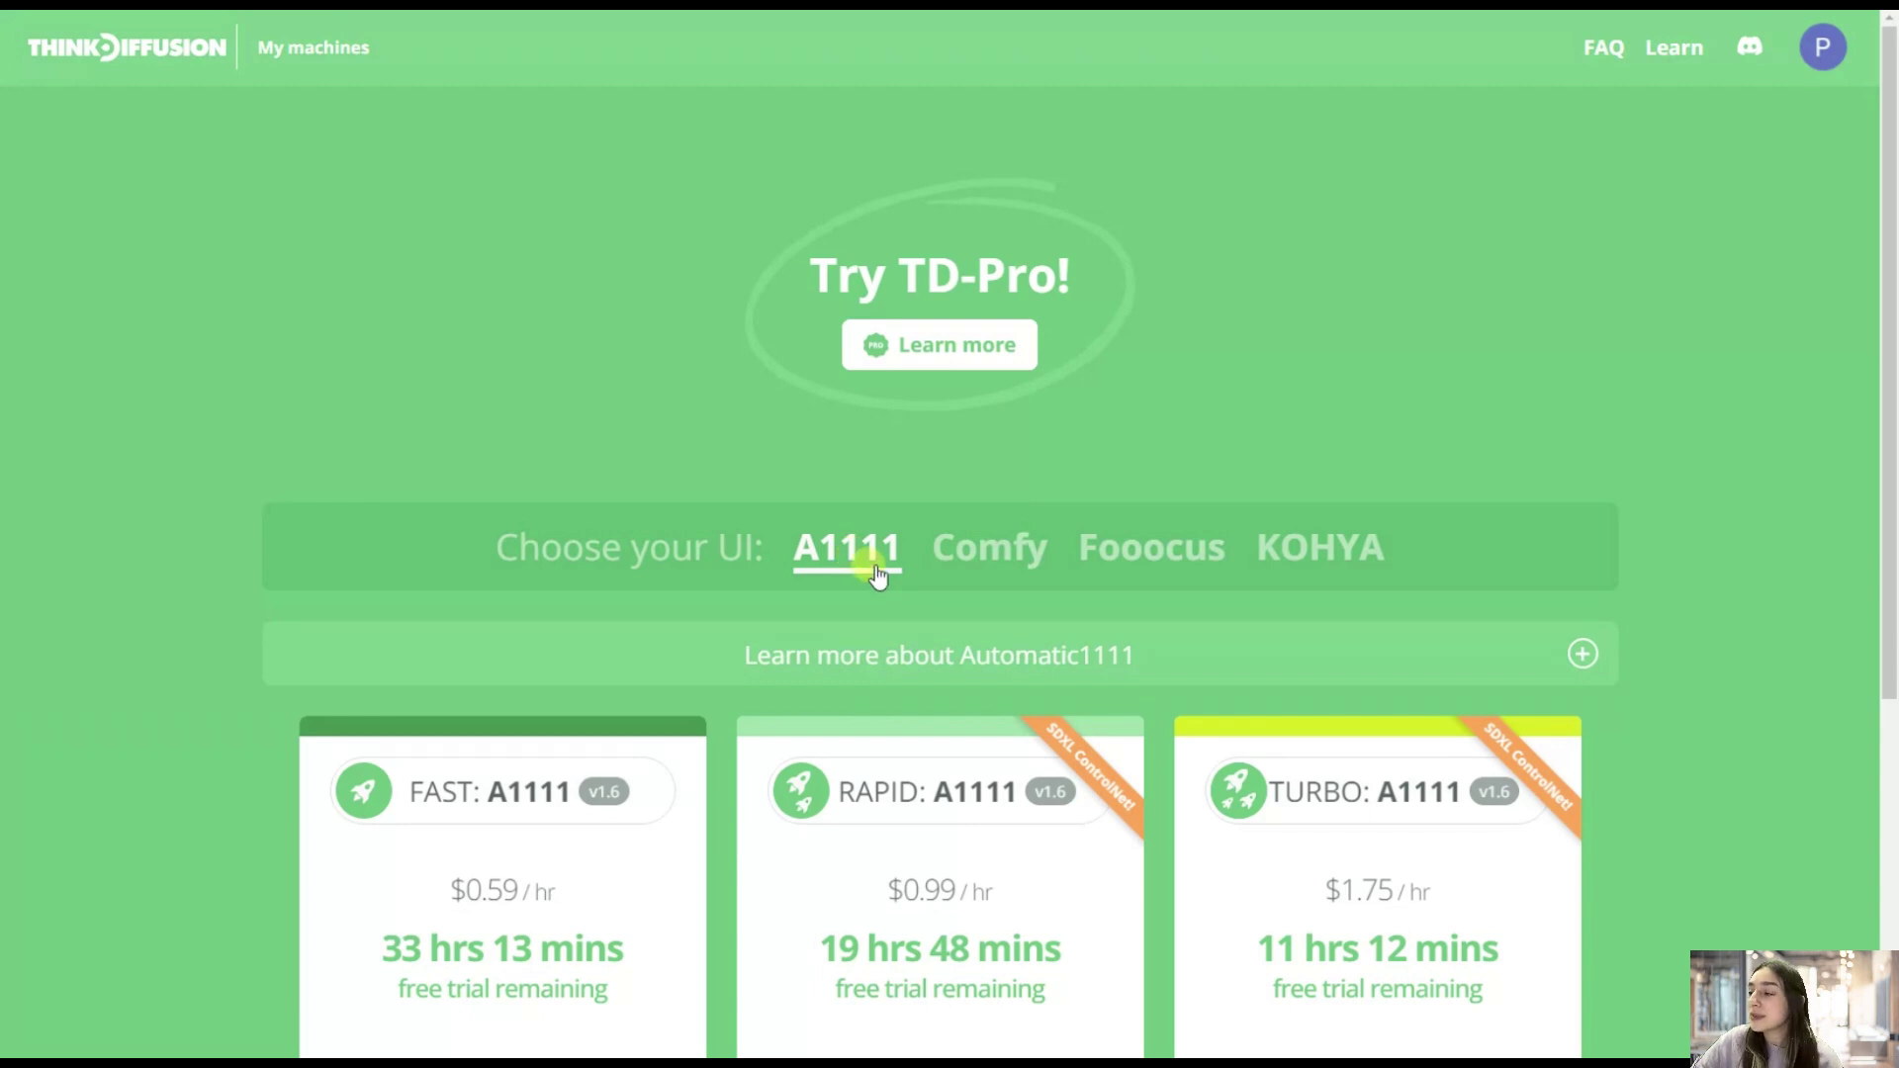
left_click(969, 562)
left_click(1108, 559)
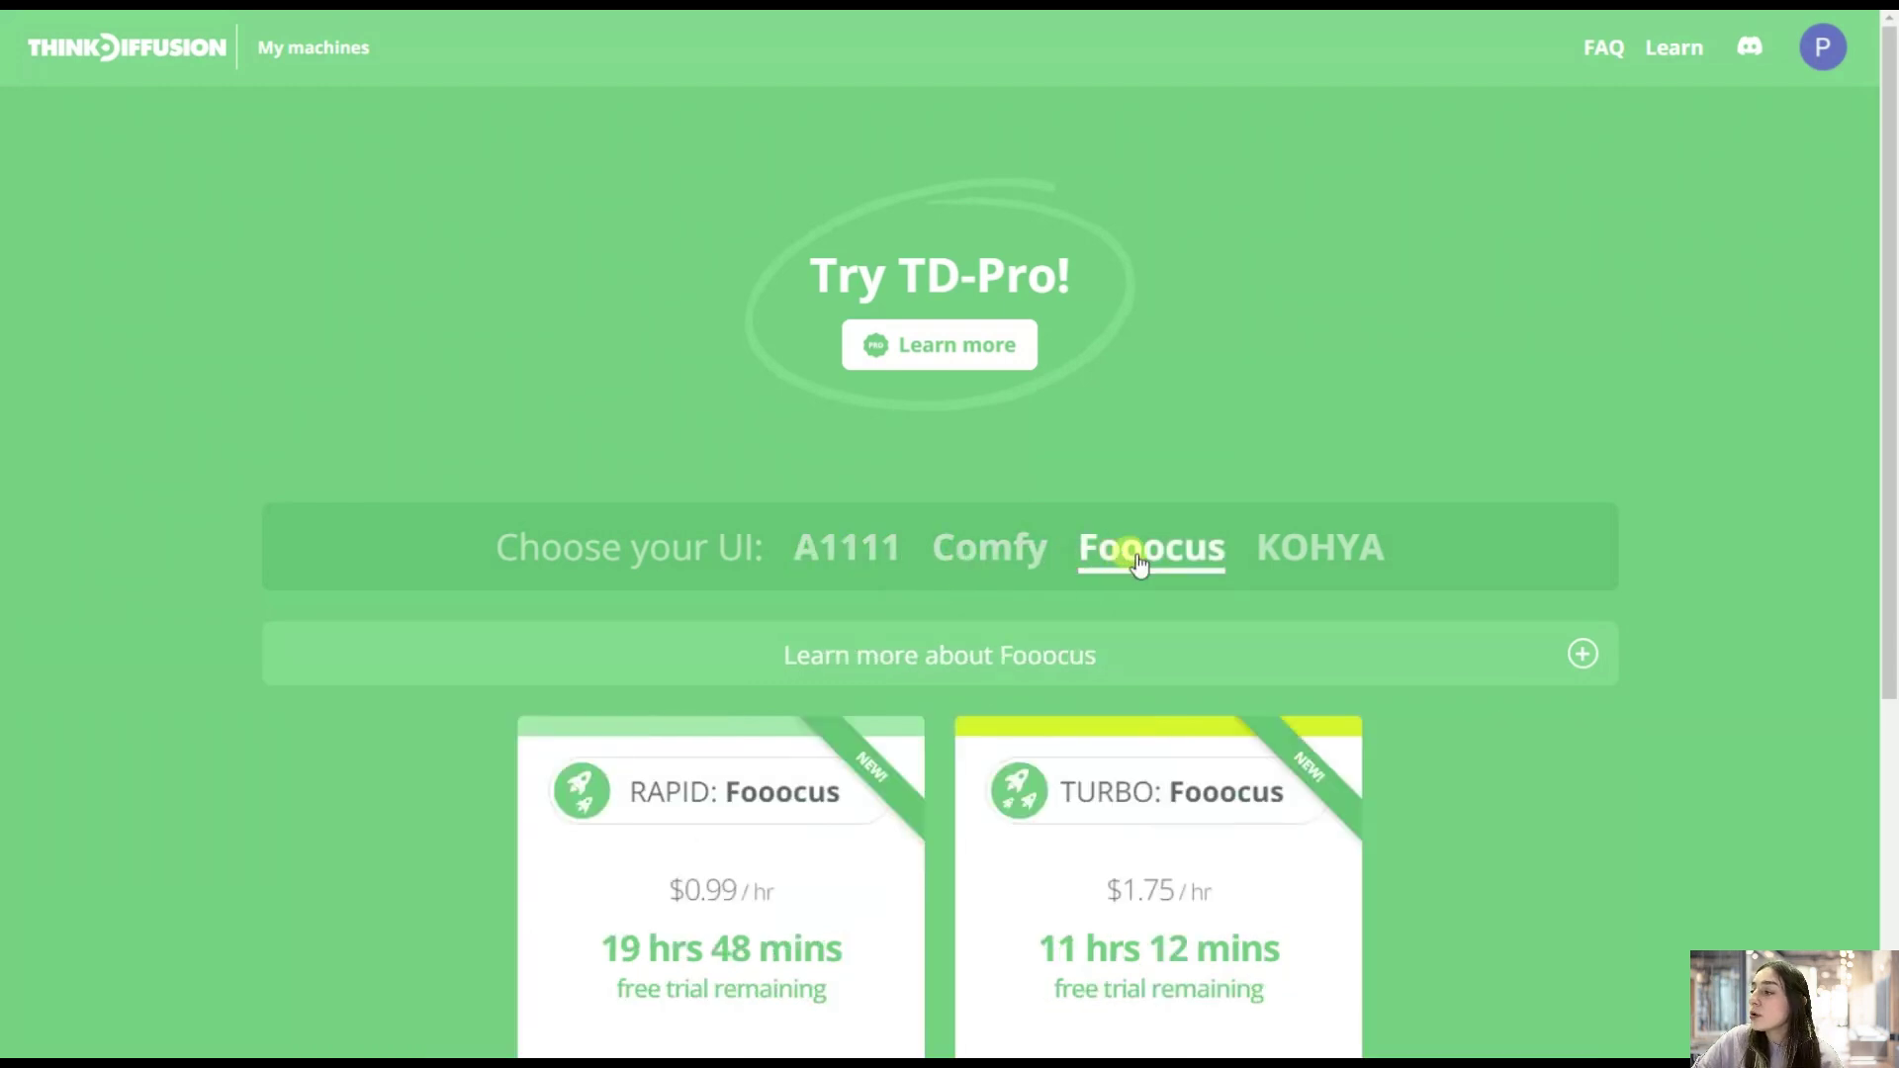
left_click(1266, 554)
left_click(852, 561)
scroll(791, 603, "down", 2)
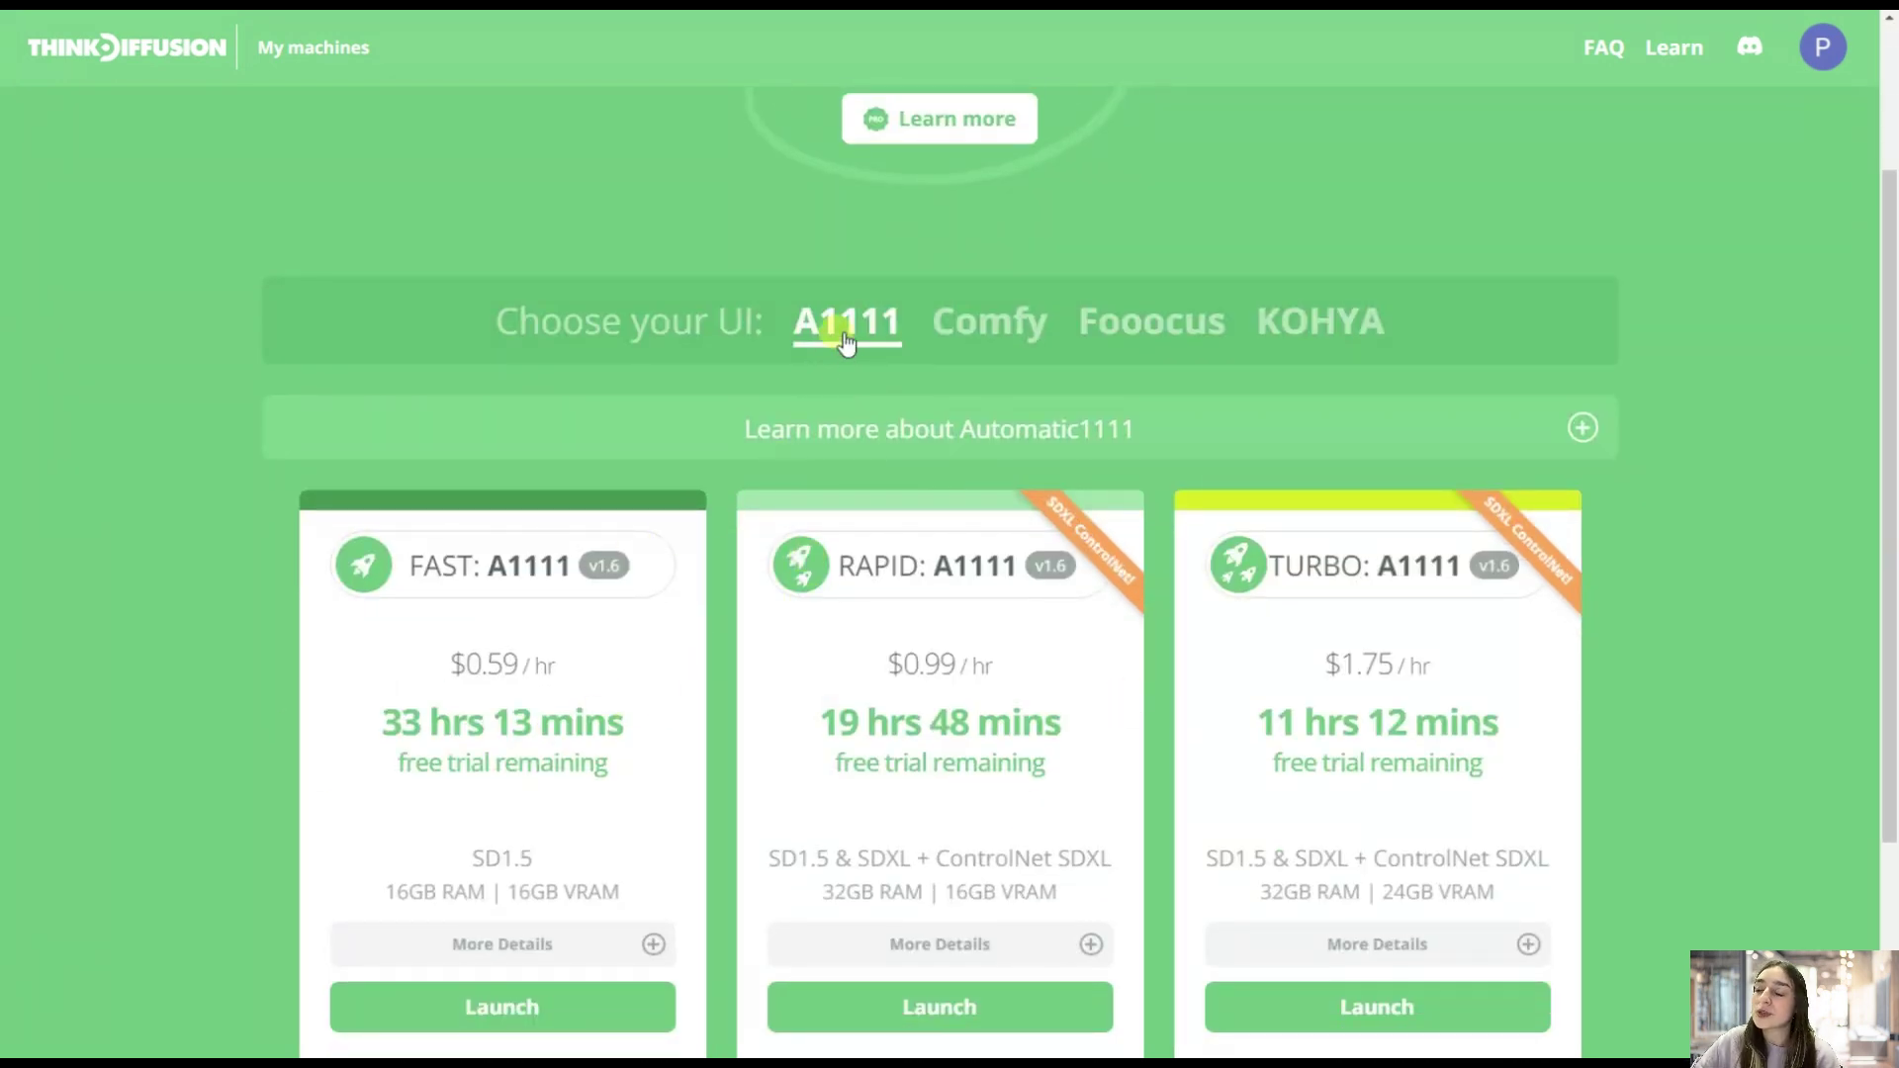
scroll(613, 613, "down", 1)
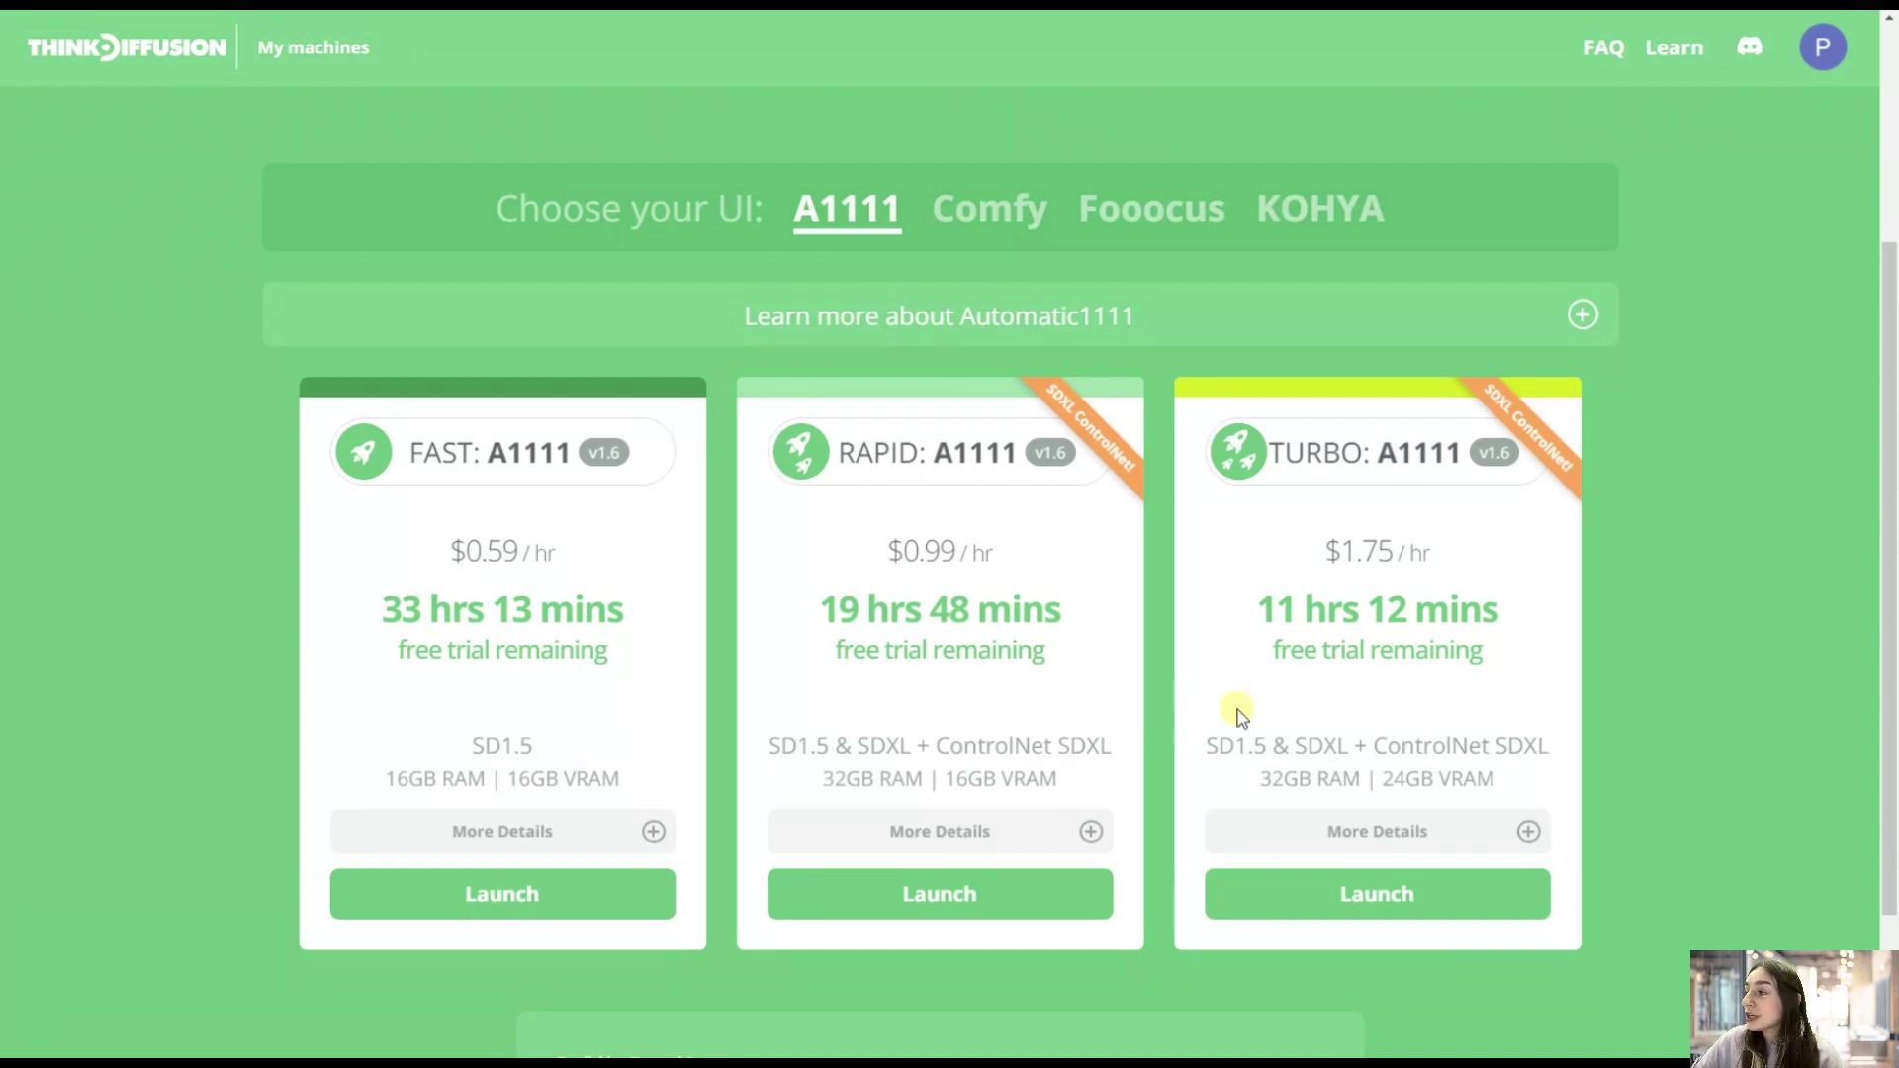
Launch the TURBO A1111 machine and browse the checkpoint list, keeping ThinkDiffusionXL loaded
left_click(1392, 880)
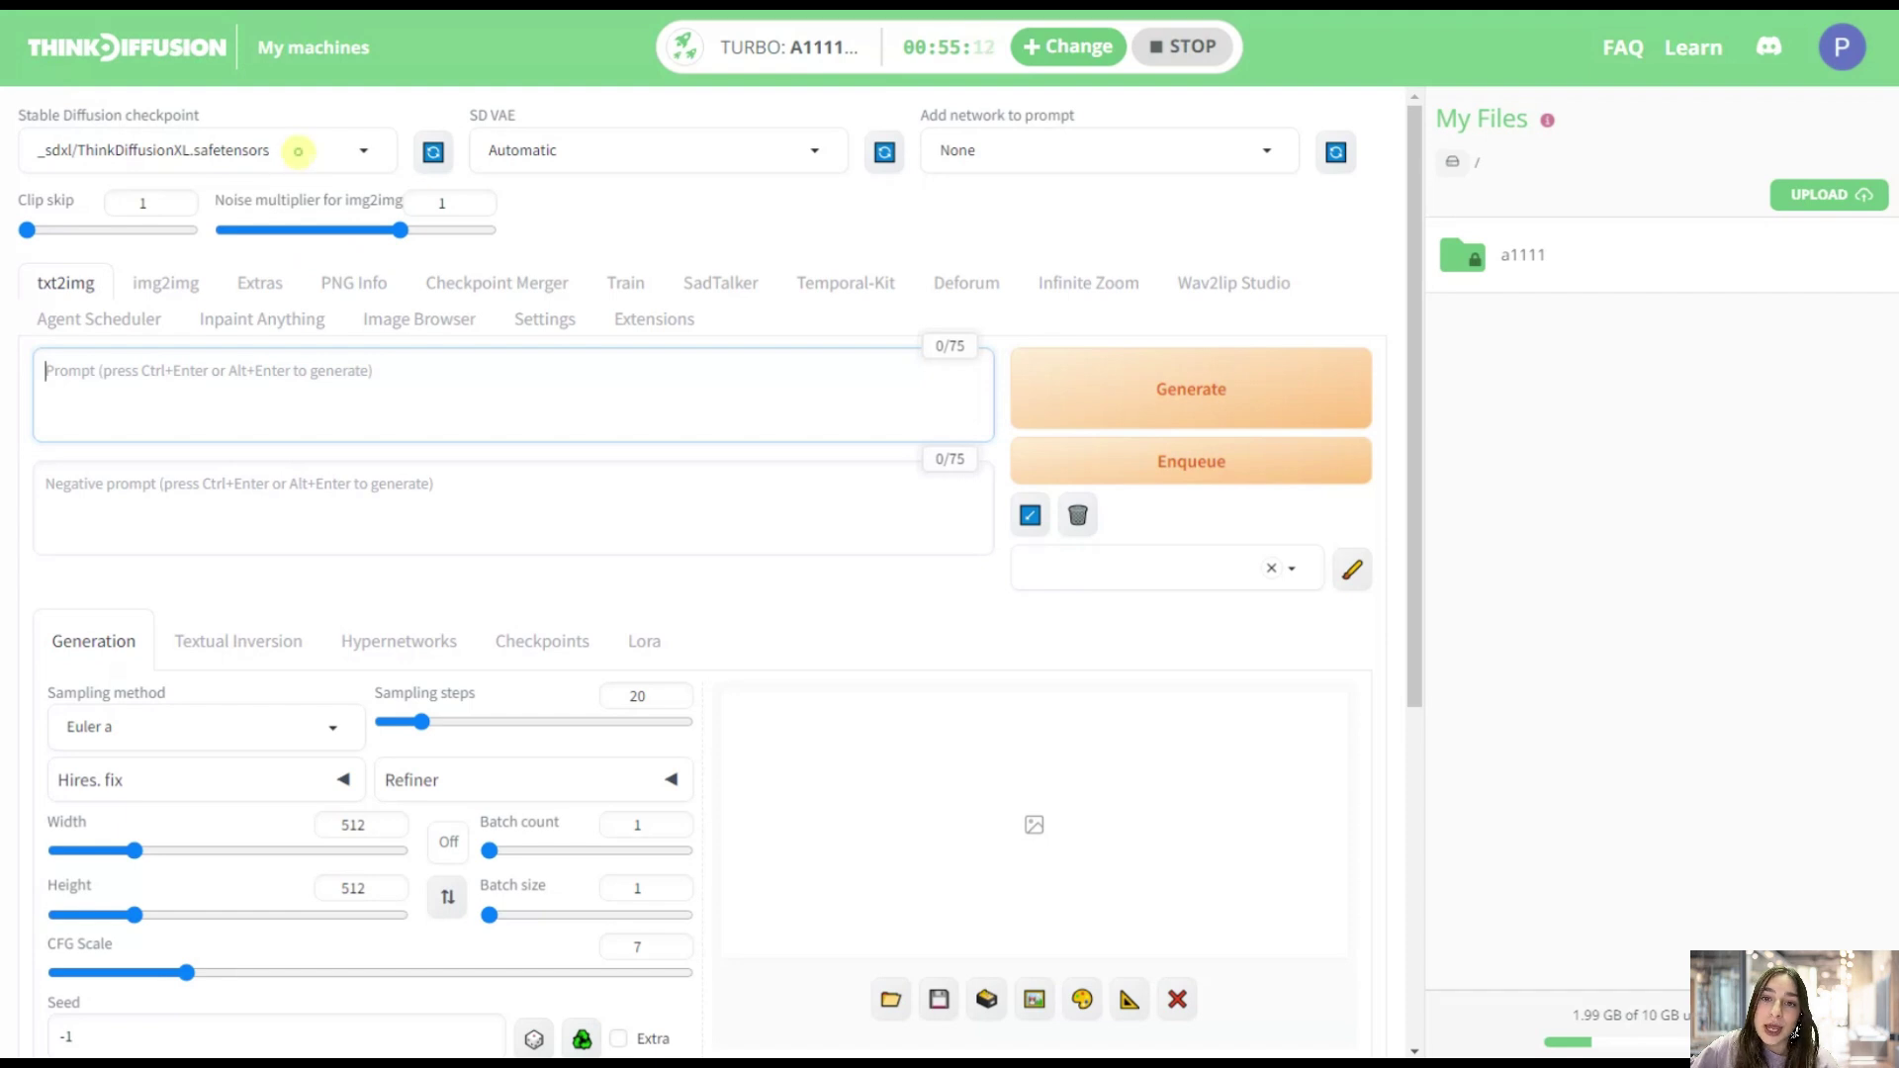
left_click(297, 155)
scroll(217, 455, "up", 10)
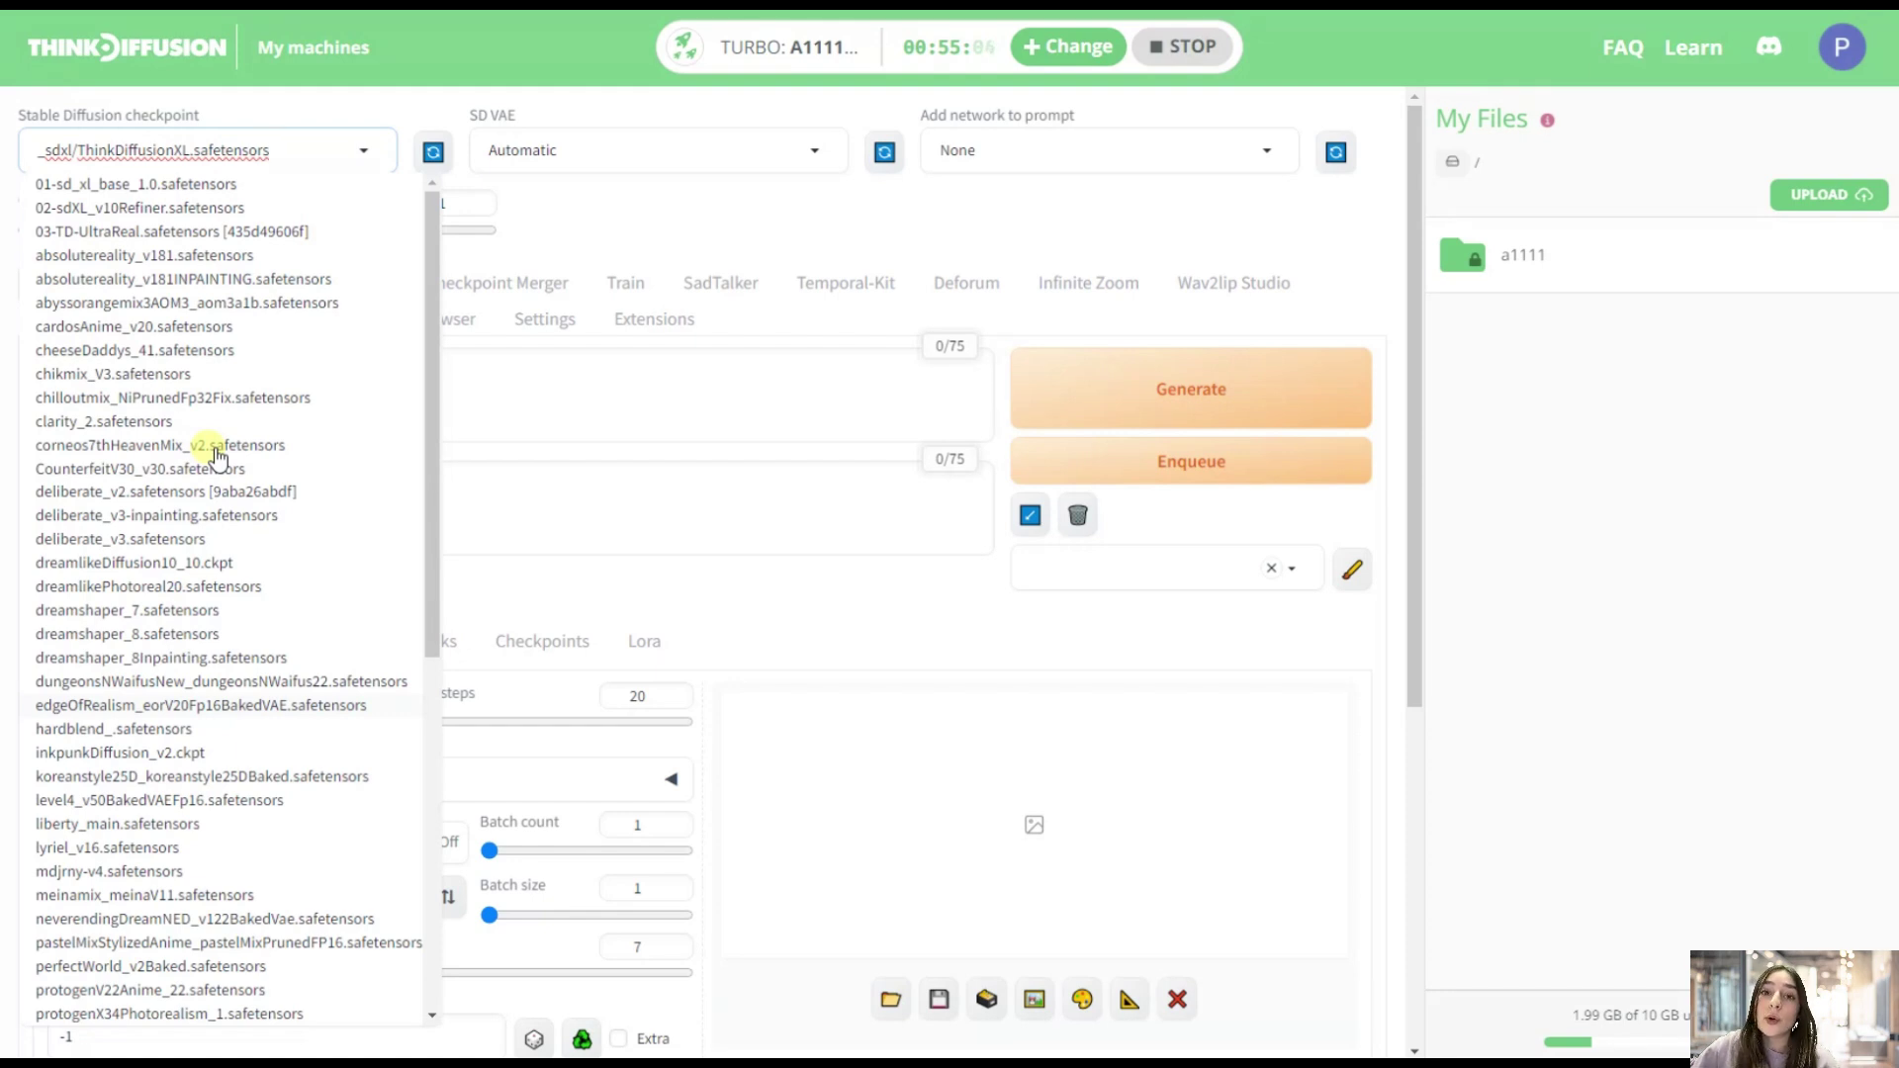
scroll(212, 460, "down", 10)
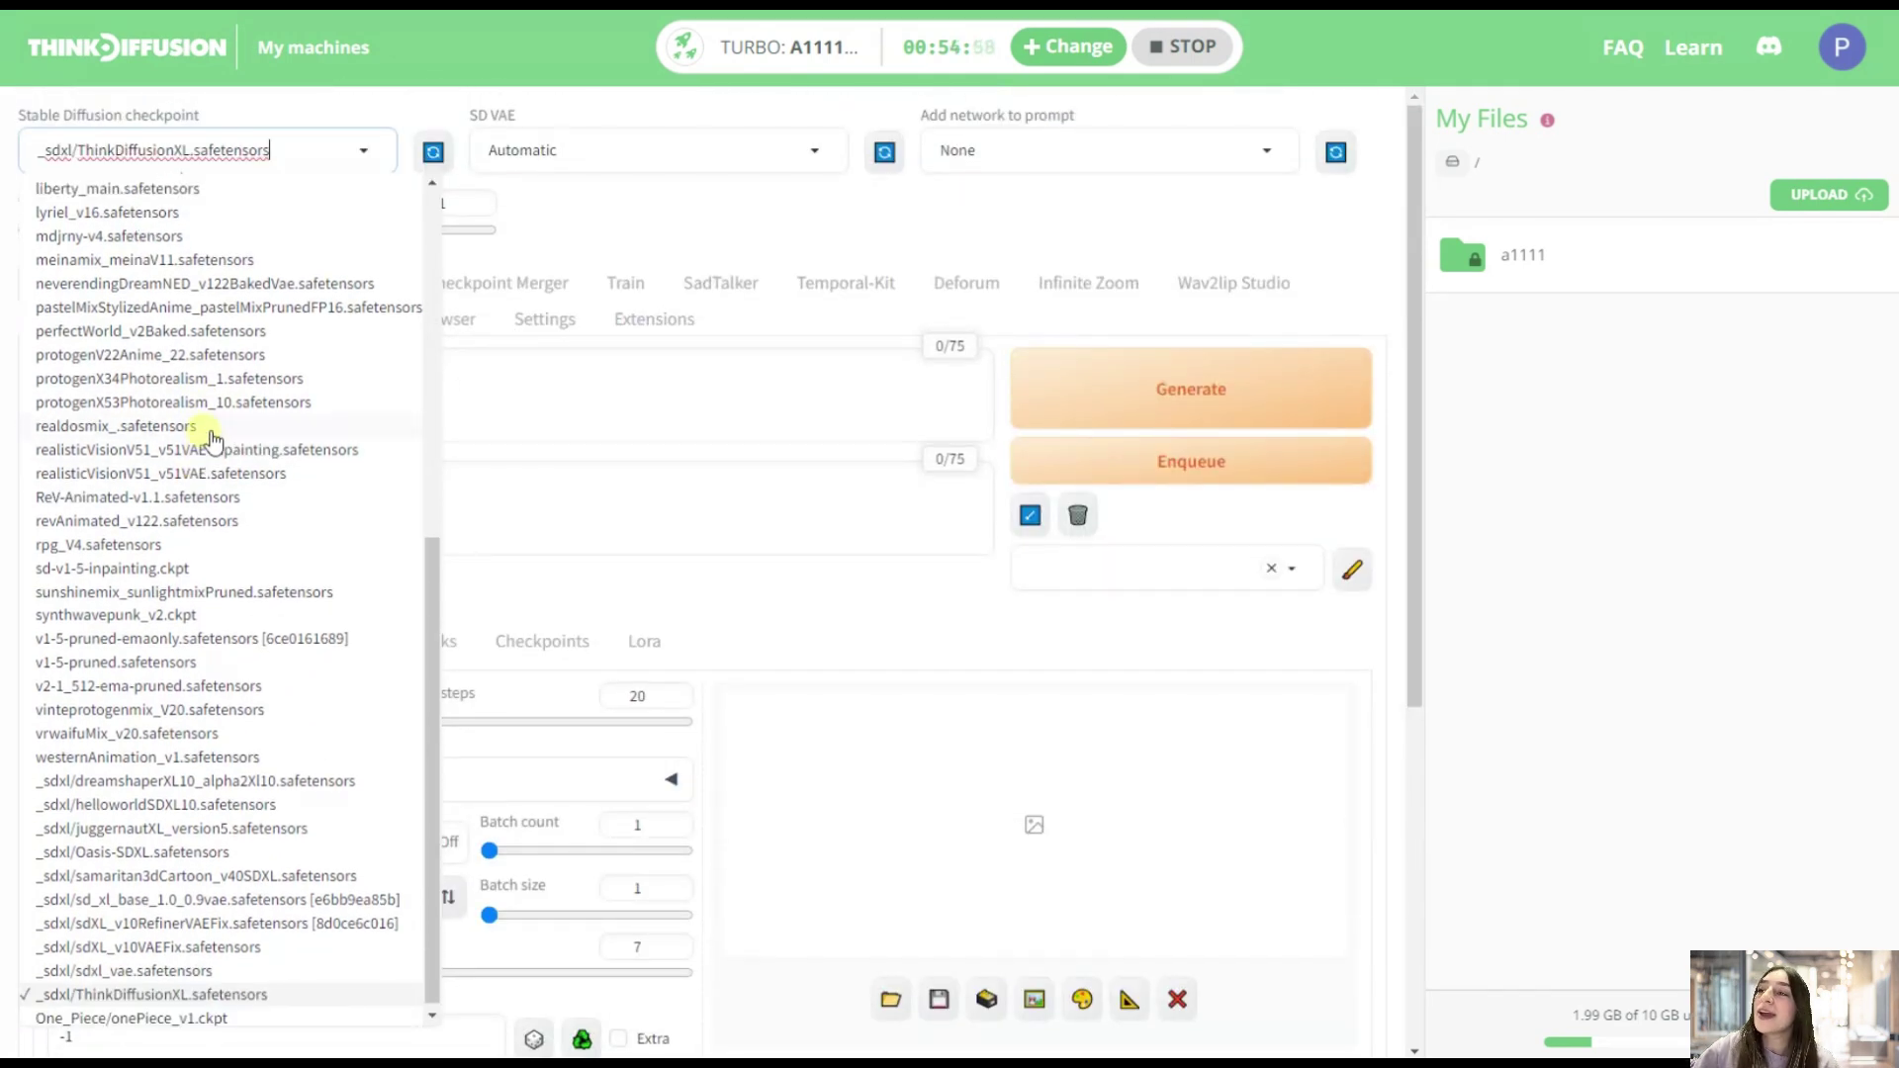
scroll(202, 435, "up", 6)
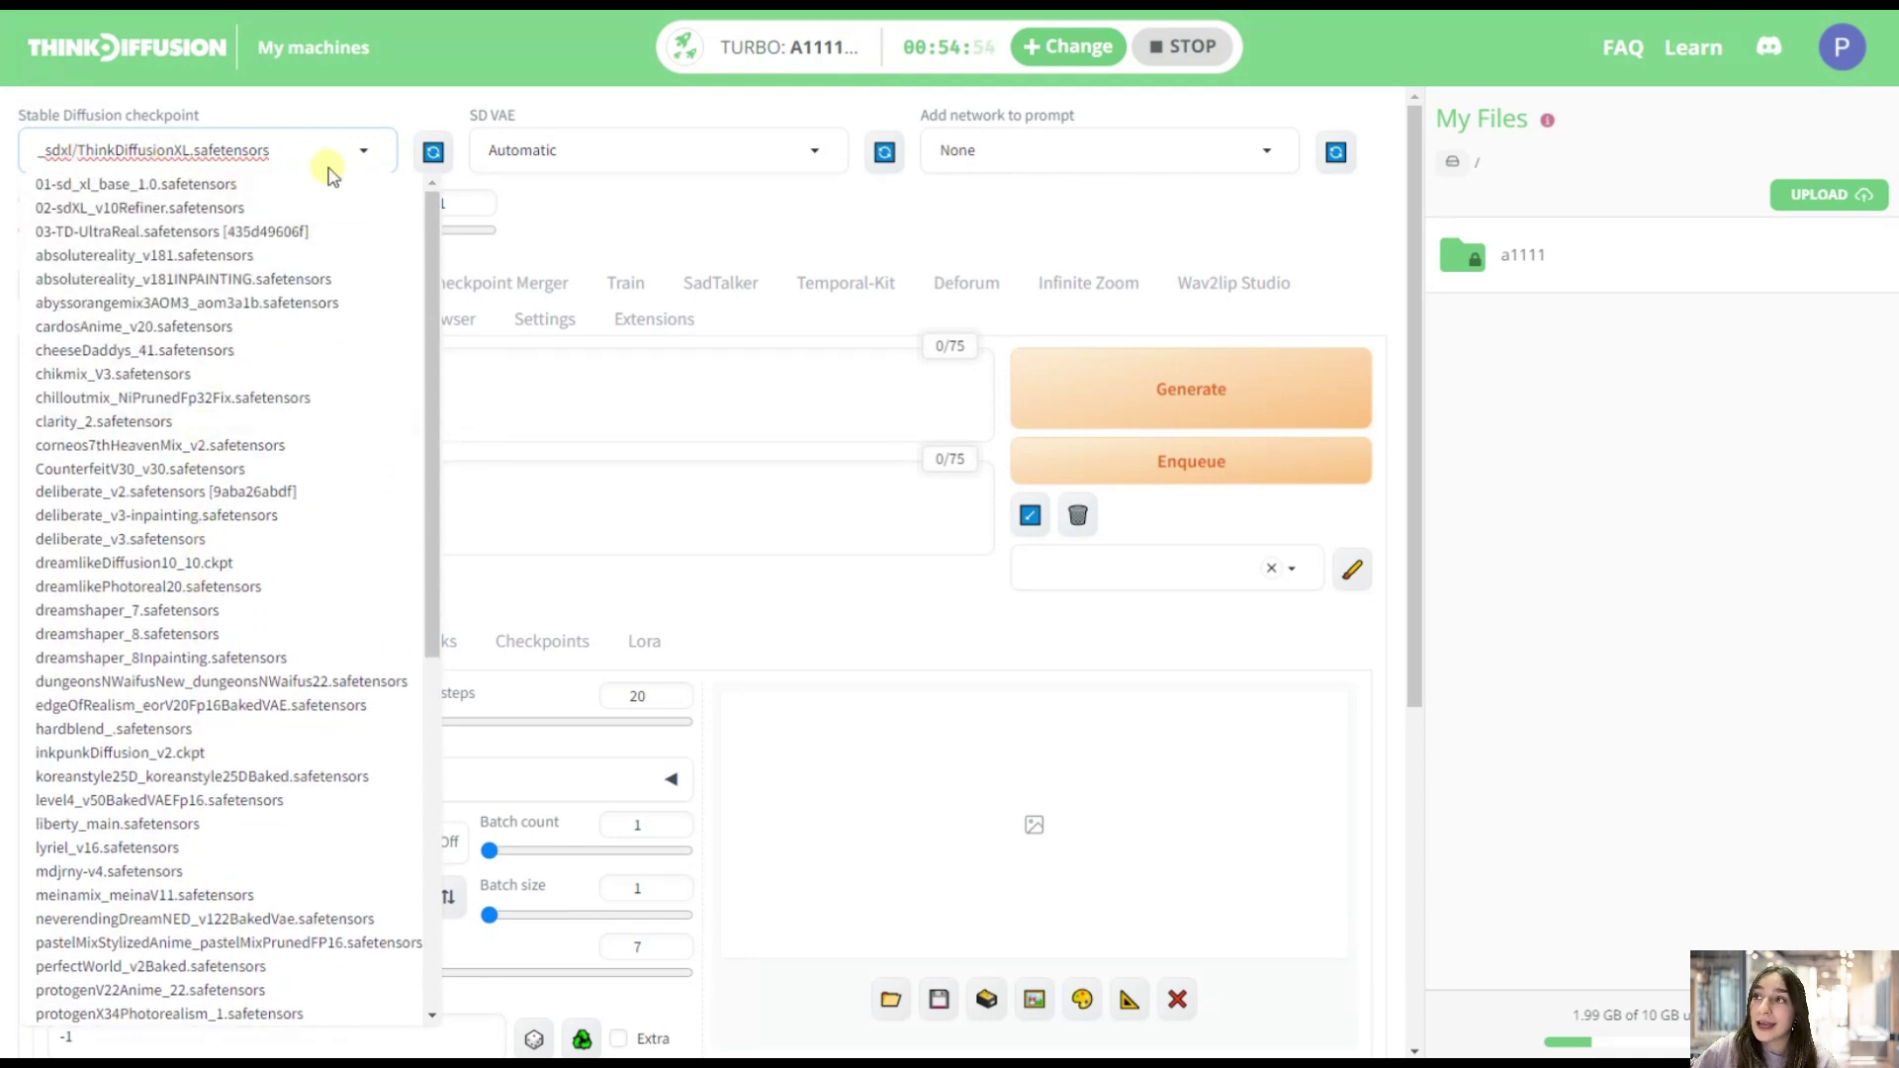
left_click(360, 115)
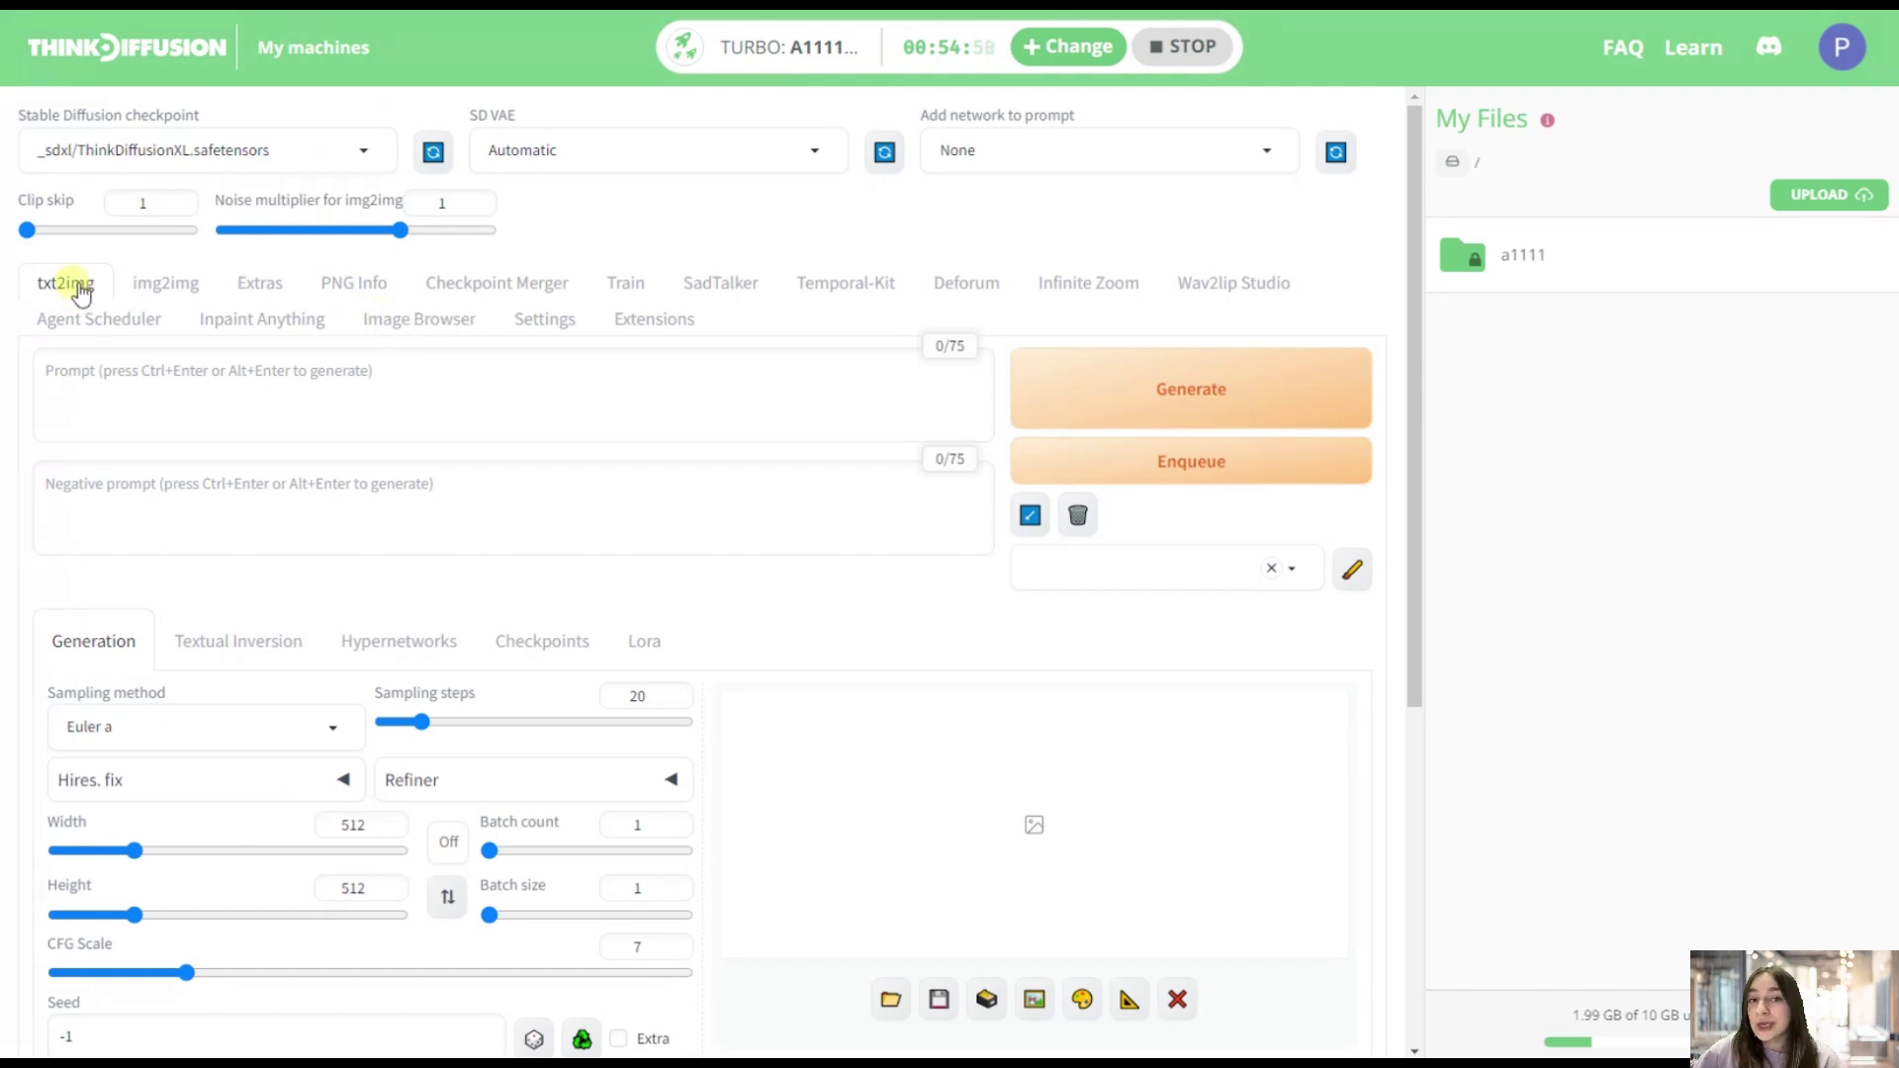
Paste the cyberpunk Joker prompt and the long negative prompt into txt2img, then generate
left_click(162, 401)
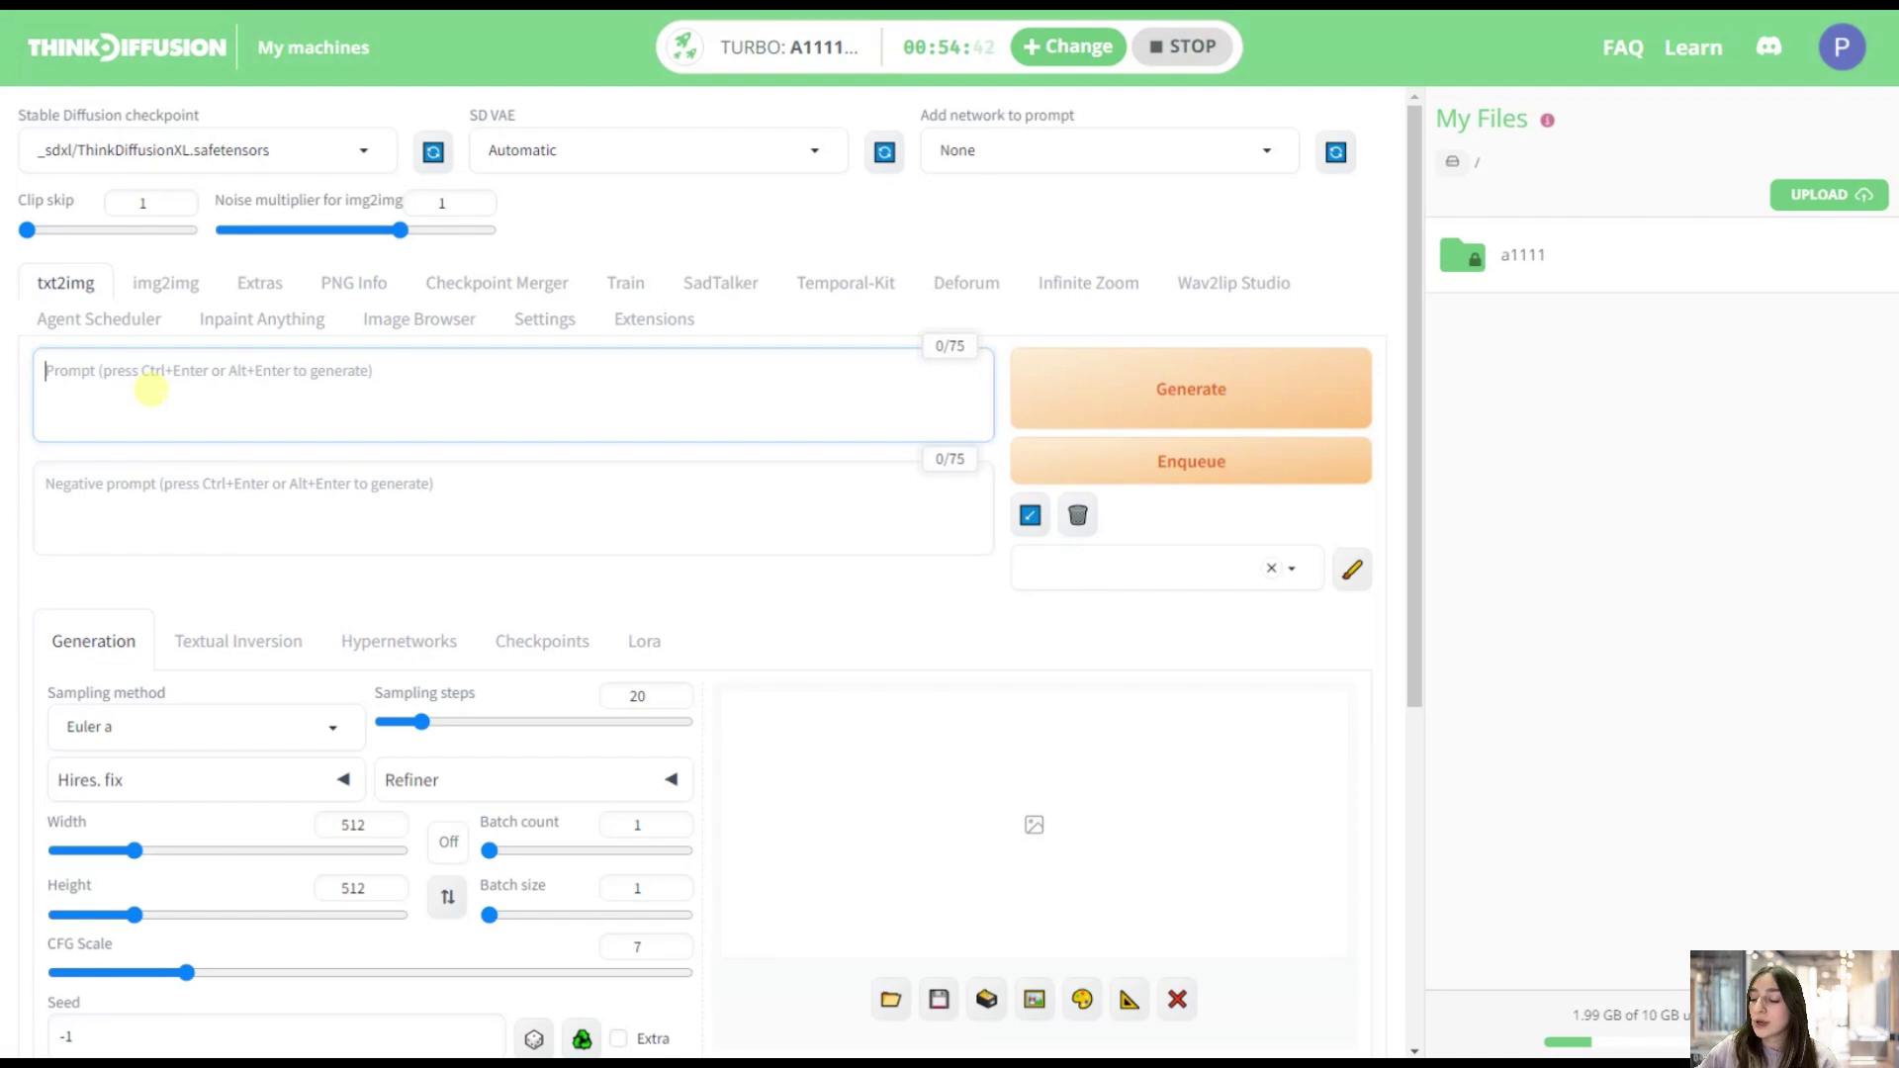
type("In the cyberpunk world, a transformed joker, with cybernetic enhancements, full body, perfect composition, hyperrealistic, super detailed, 8k, high quality, trending art, trending on artstation, sharp focus, studio photo, intricate details, highly detailed")
left_click(292, 502)
type("(worst quality, low quality, normal quality, lowres, low details, oversaturated, undersaturated, overexposed, underexposed, grayscale, bw, bad photo, bad photography, bad art:1.4), (watermark, signature, text font, username, error, logo, words, letters, digits, autograph, trademark, name:1.2), (blur, blurry, grainy), morbid, ugly, asymmetrical, mutated malformed, mutilated, poorly lit, bad shadow, draft, cropped, out of frame, cut off, censored, jpeg artifacts, out of focus, glitch, duplicate, (airbrushed, cartoon, anime, semi-realistic, cgi, render, blender, digital art, manga, amateur:1.3), (3D ,3D Game, 3D Game Scene, 3D Character:1.1), (bad hands, bad anatomy, bad body, bad face, bad teeth, bad arms, bad legs, deformities:1.3)")
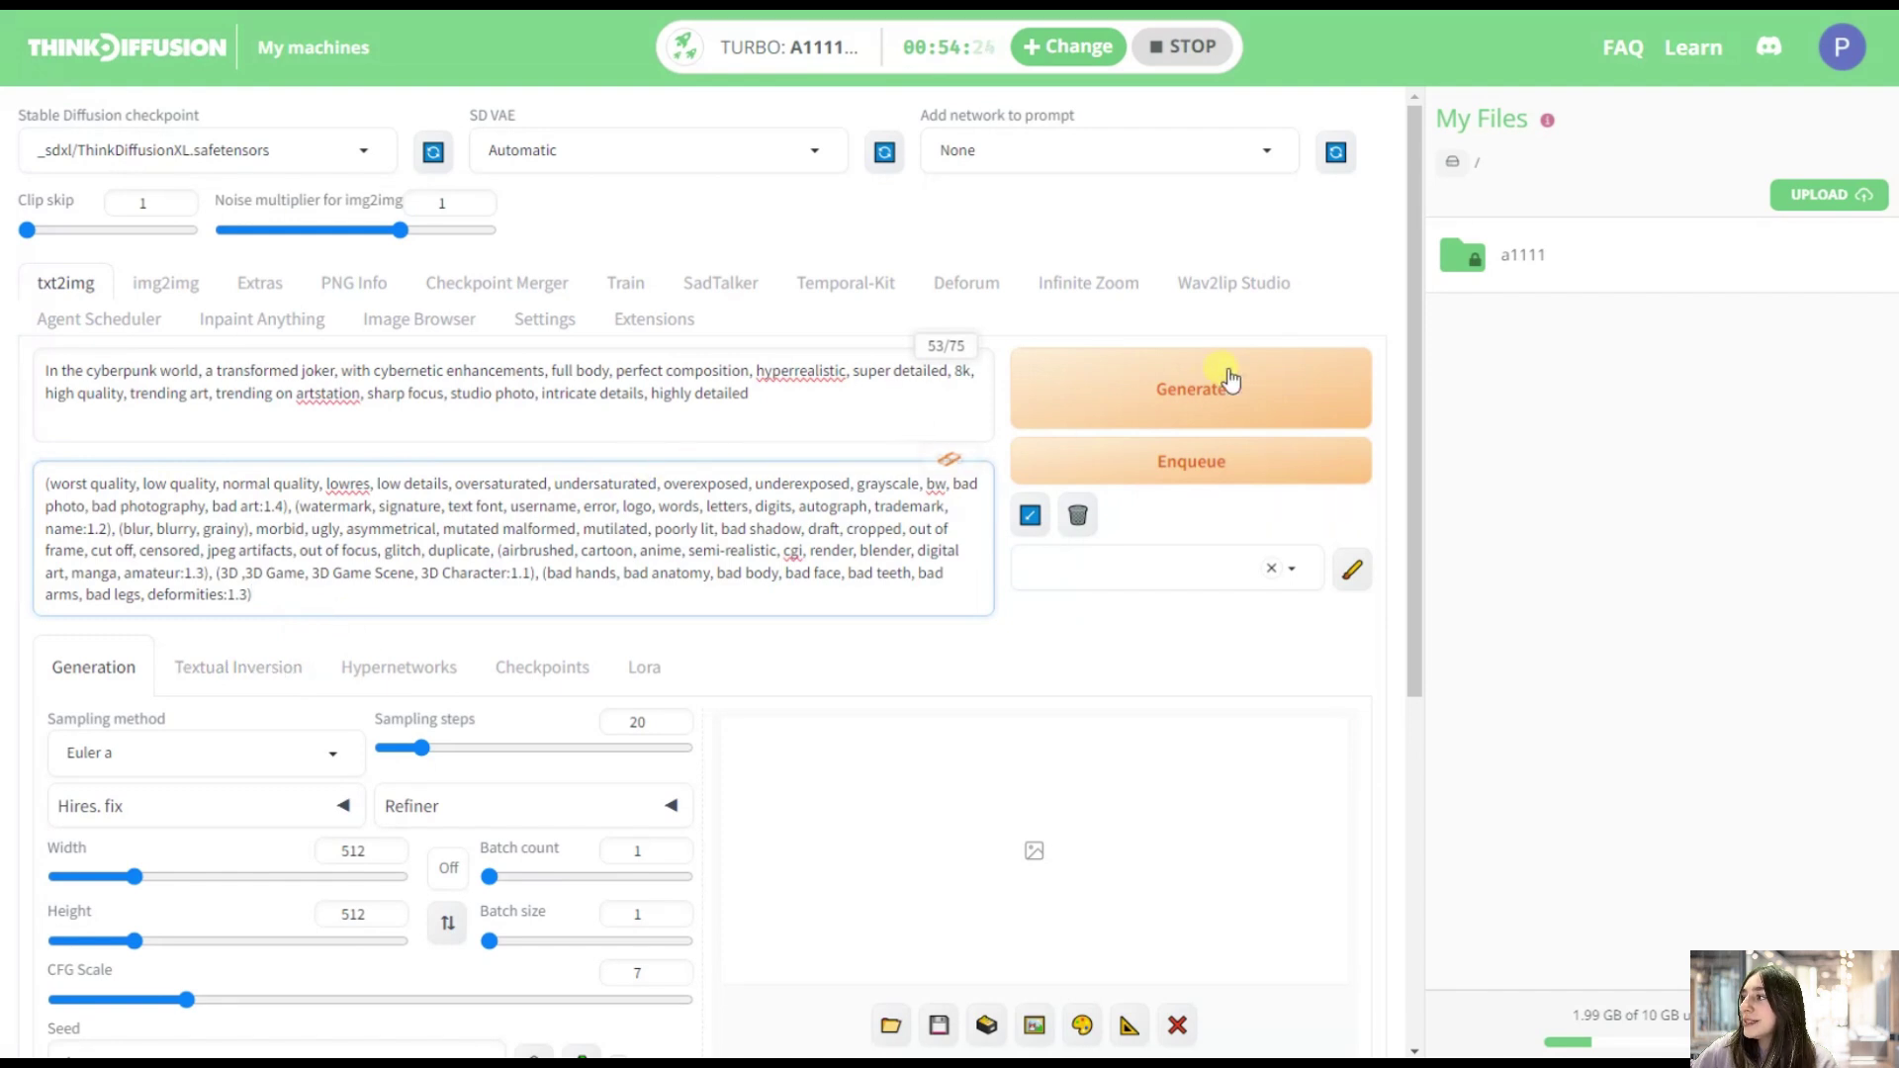
left_click(1175, 395)
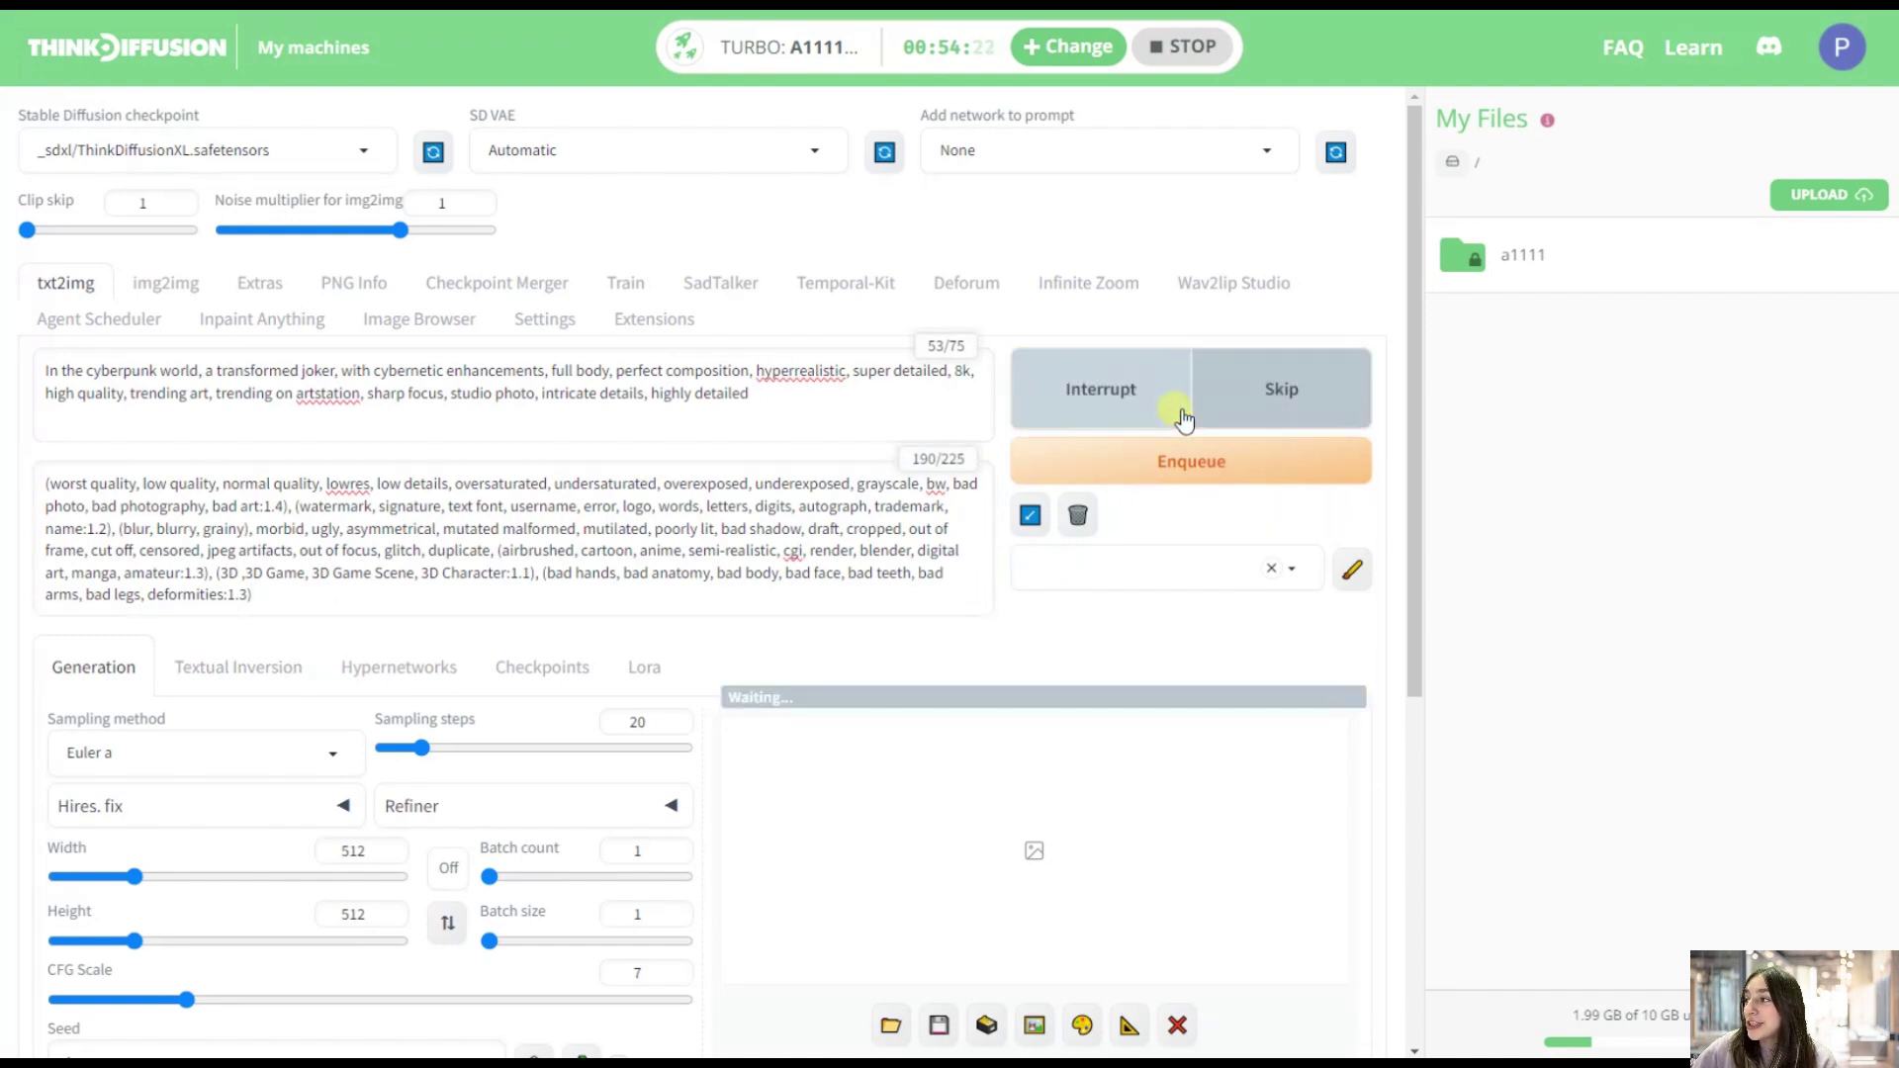
scroll(1171, 574, "down", 2)
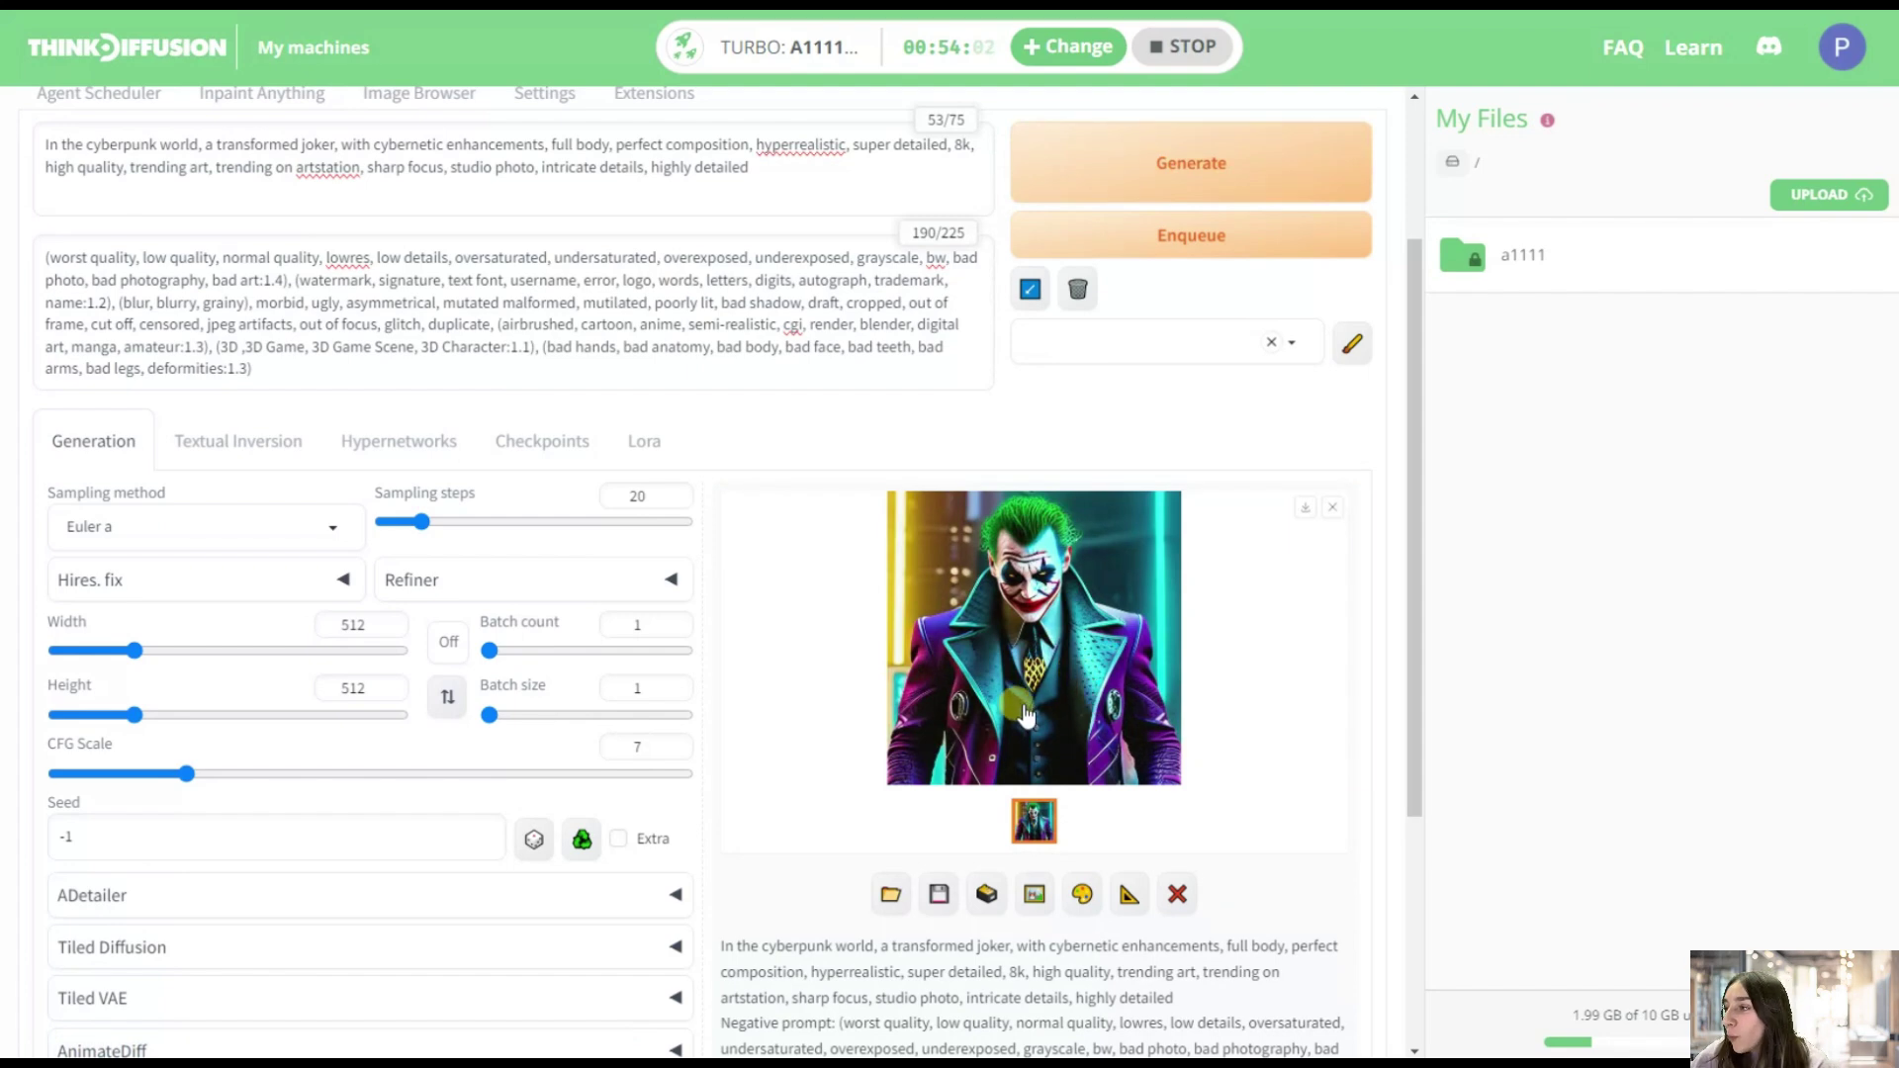
scroll(1018, 697, "up", 2)
scroll(1004, 683, "down", 2)
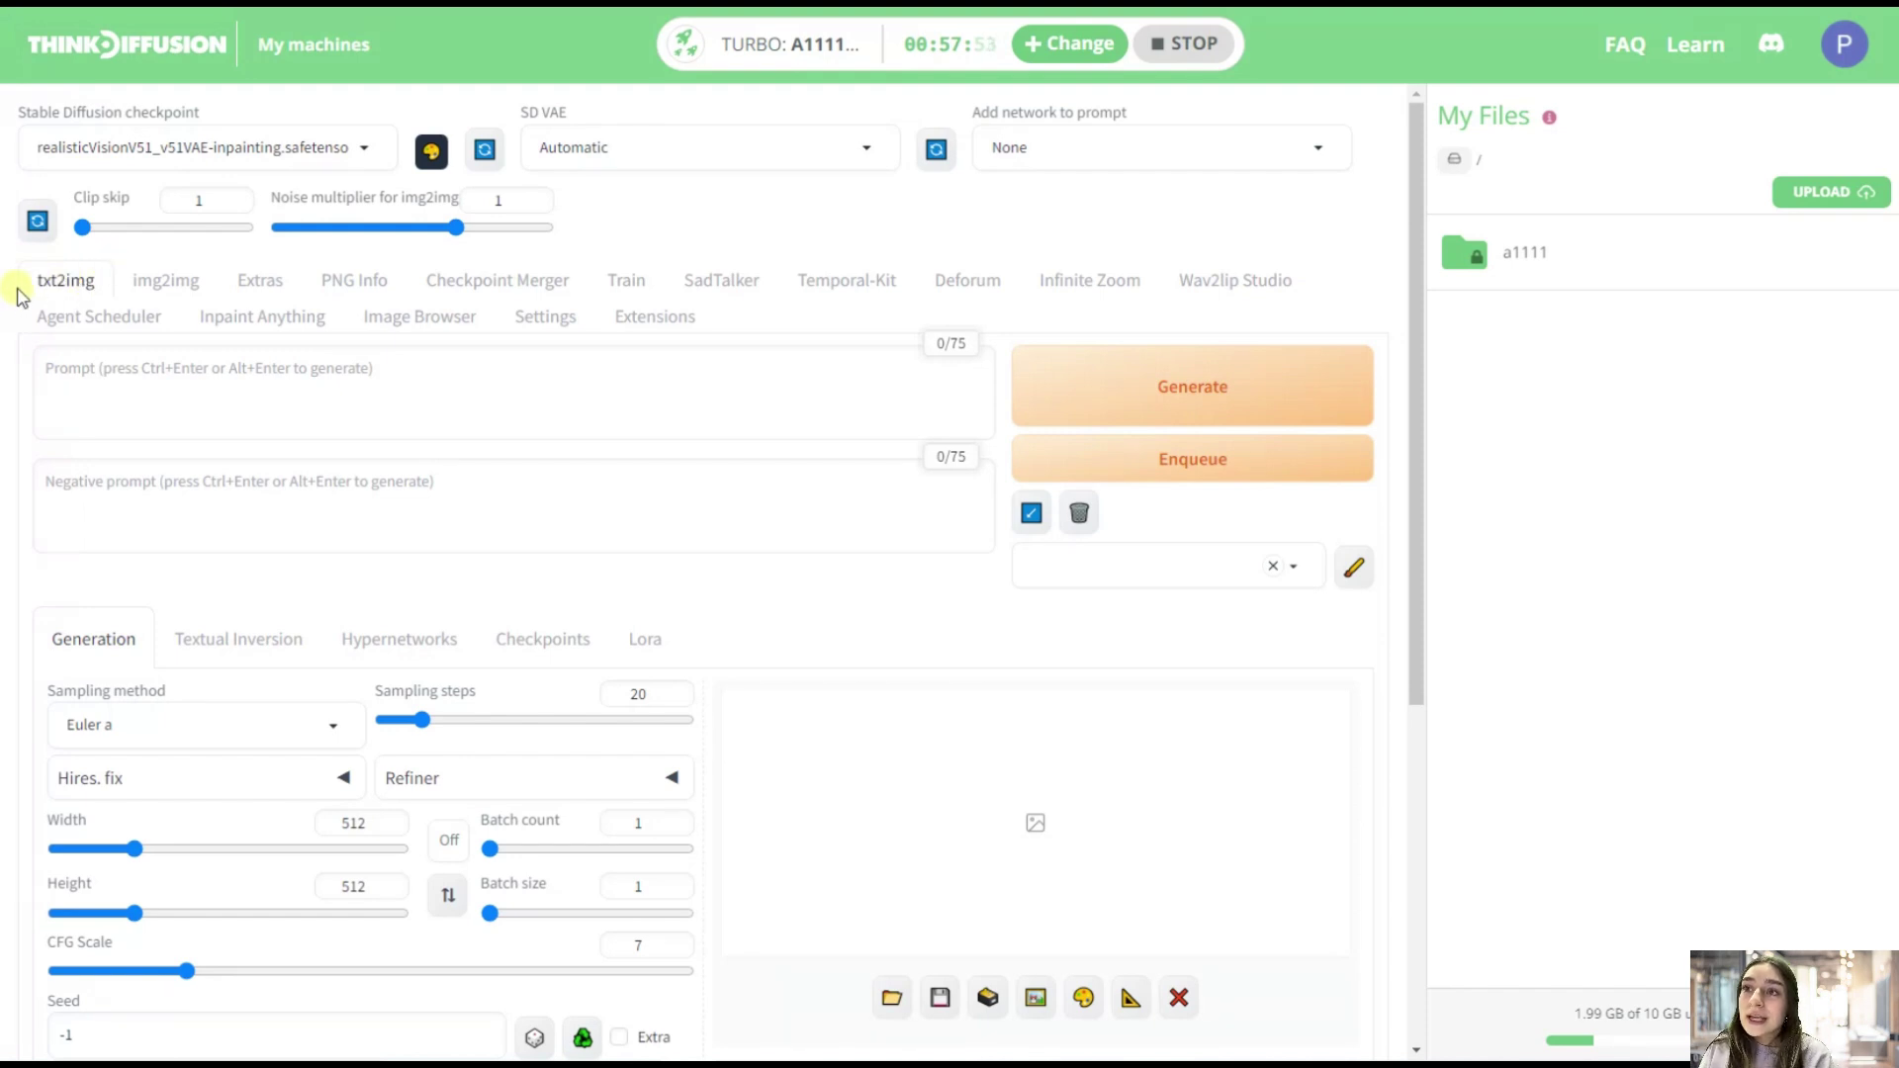
In img2img, paste the long list of unwanted quality and artefact terms as the negative prompt
left_click(175, 297)
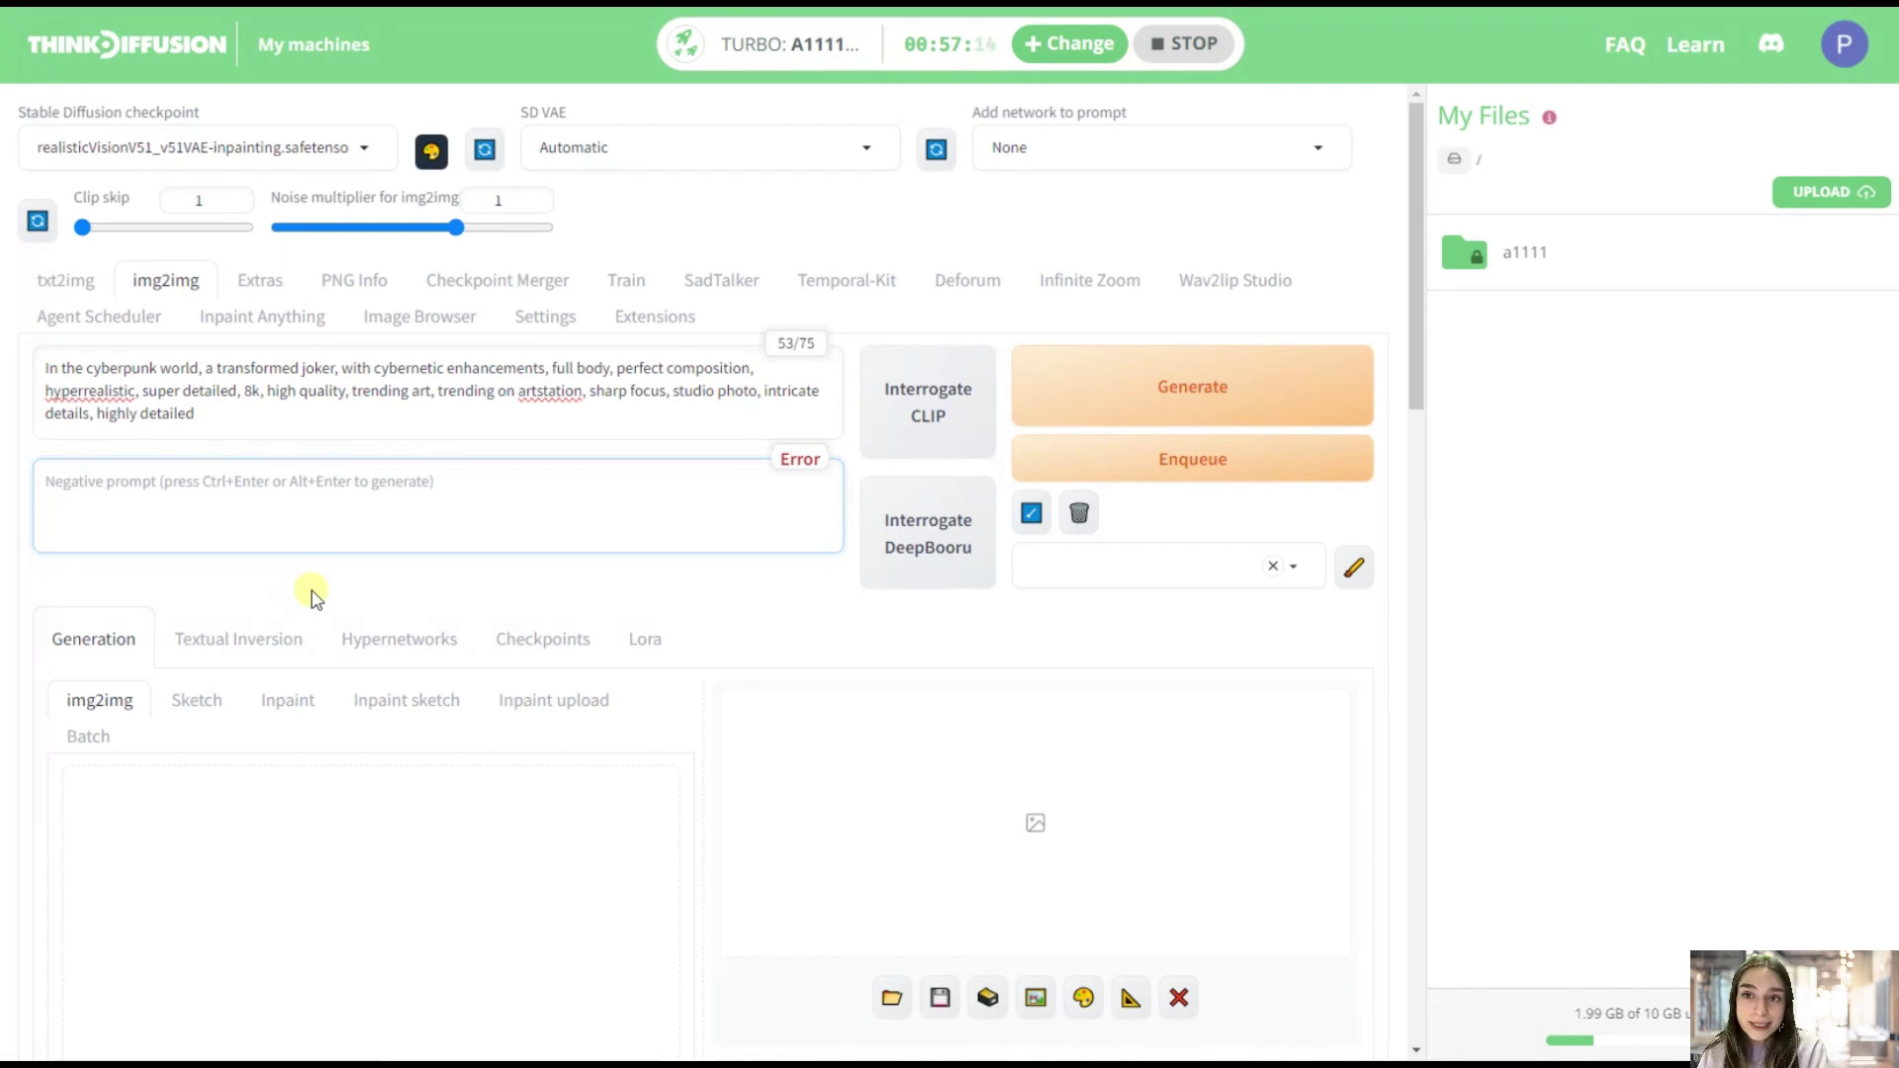
type("(worst quality, low quality, normal quality, lowres, low details, oversaturated, undersaturated, overexposed, underexposed, grayscale, bw, bad photo, bad photography, bad art:1.4), (watermark, signature, text font, username, error, logo, words, letters, digits, autograph, trademark, name:1.2), (blur, blurry, grainy), morbid, ugly, asymmetrical, mutated malformed, mutilated, poorly lit, bad shadow, draft, cropped, out of frame, cut off, censored, jpeg artifacts, out of focus, glitch, duplicate, (airbrushed, cartoon, anime, semi-realistic, cgi, render, blender, digital art, manga, amateur:1.3), (3D ,3D Game, 3D Game Scene, 3D Character:1.1), (bad hands, bad anatomy, bad body, bad face, bad teeth, bad arms, bad legs, deformities:1.3)")
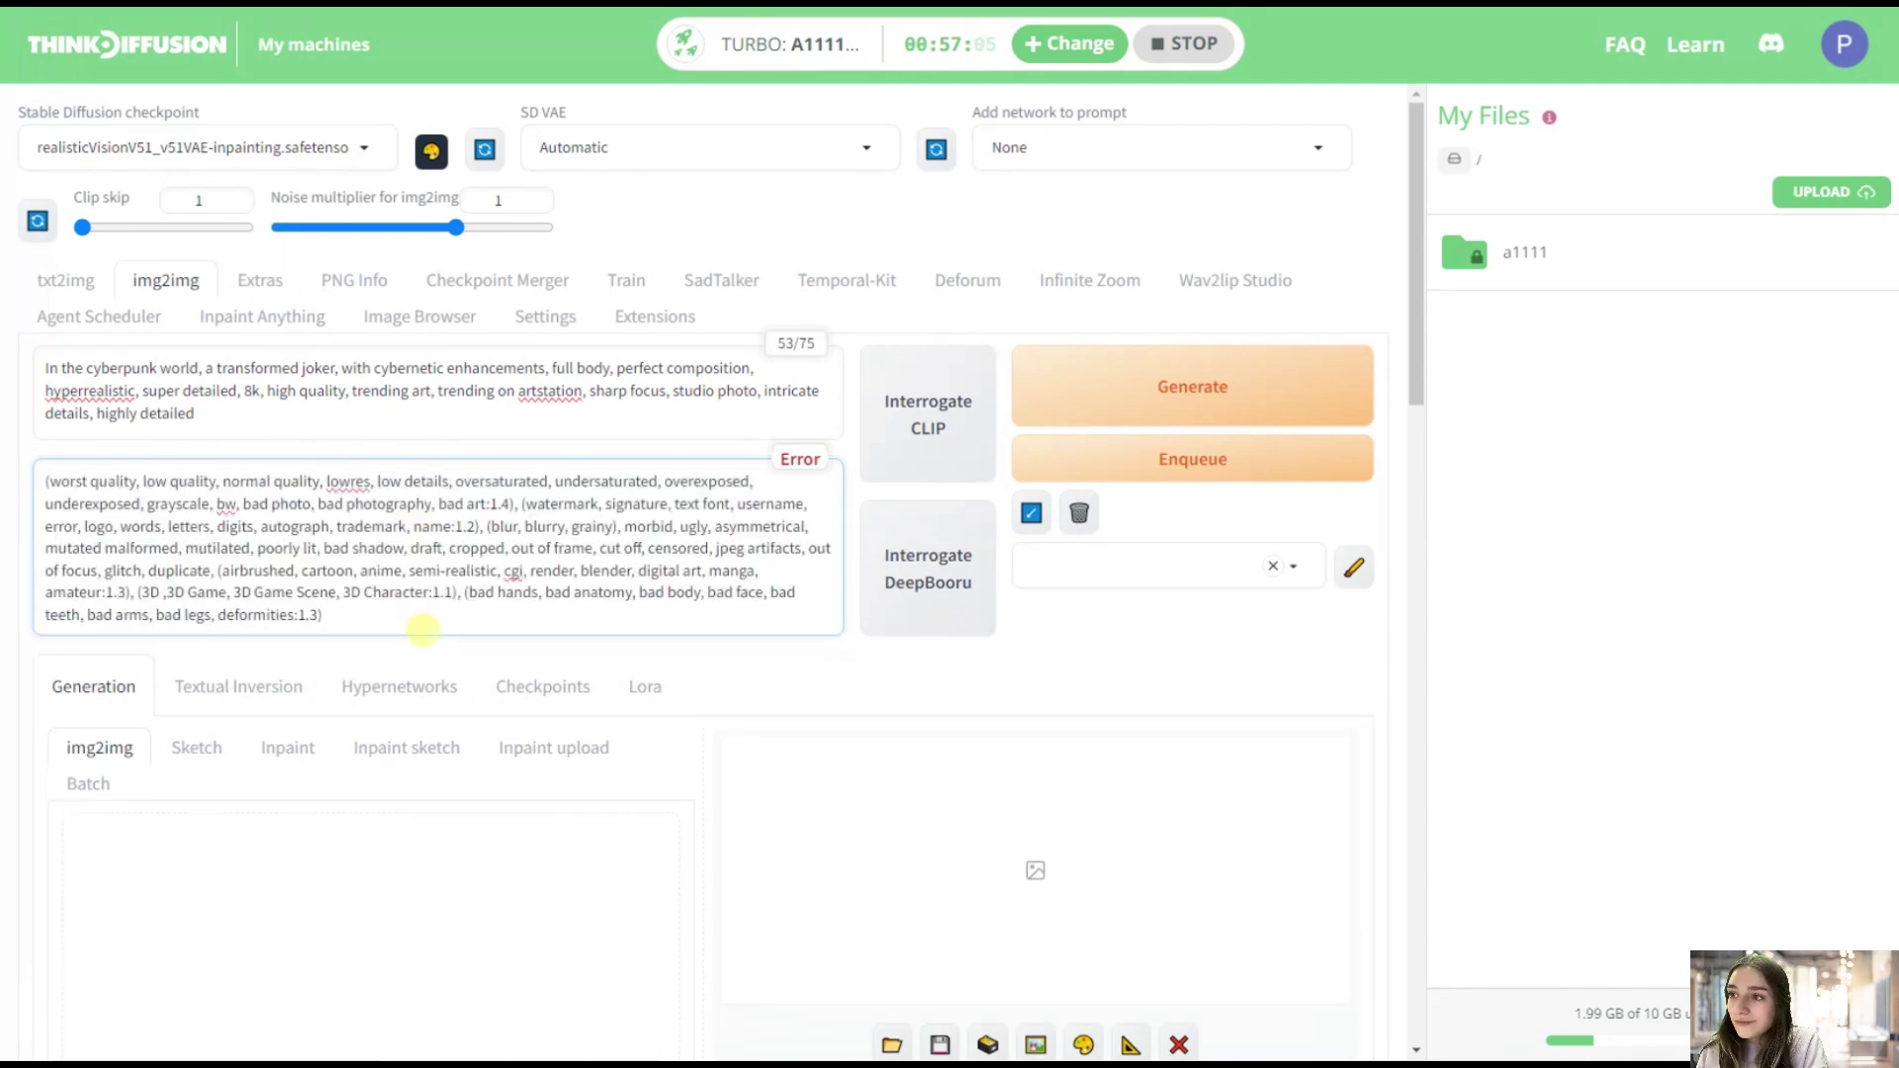
scroll(400, 658, "down", 1)
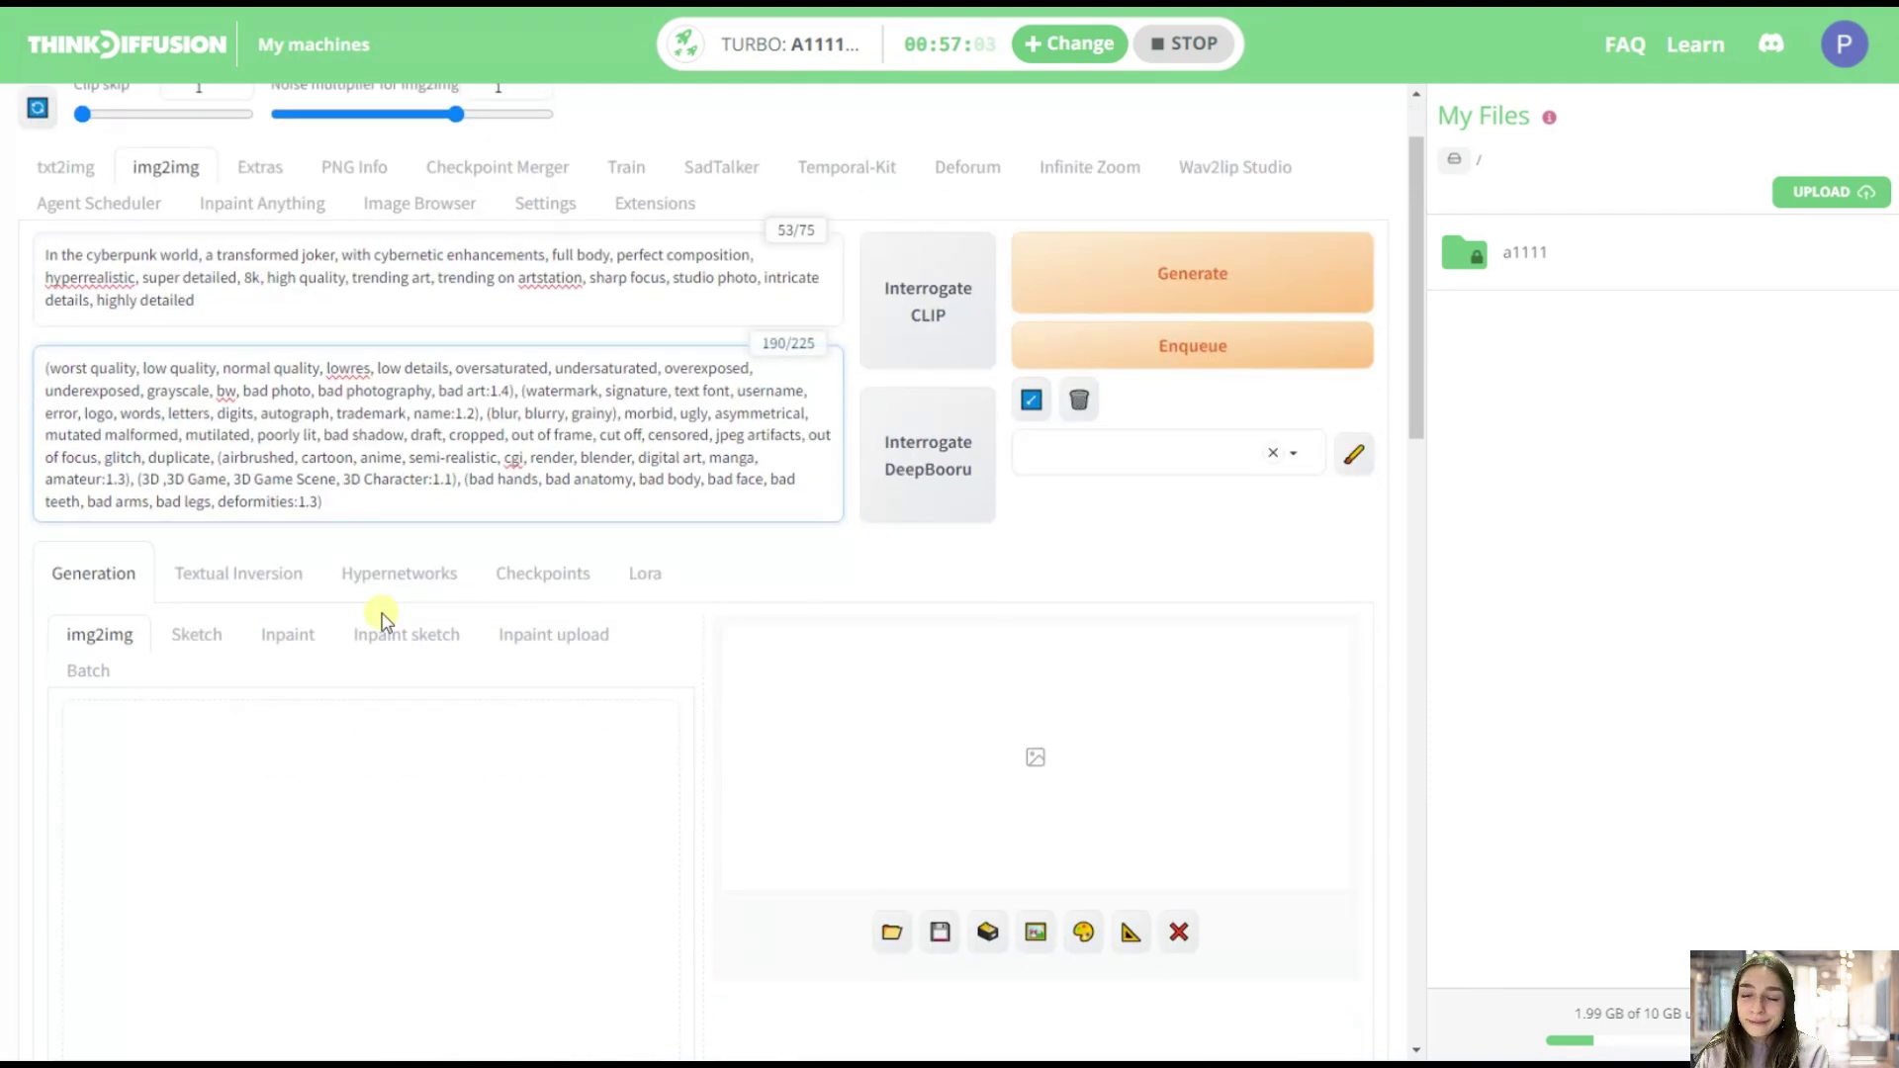
scroll(381, 621, "down", 4)
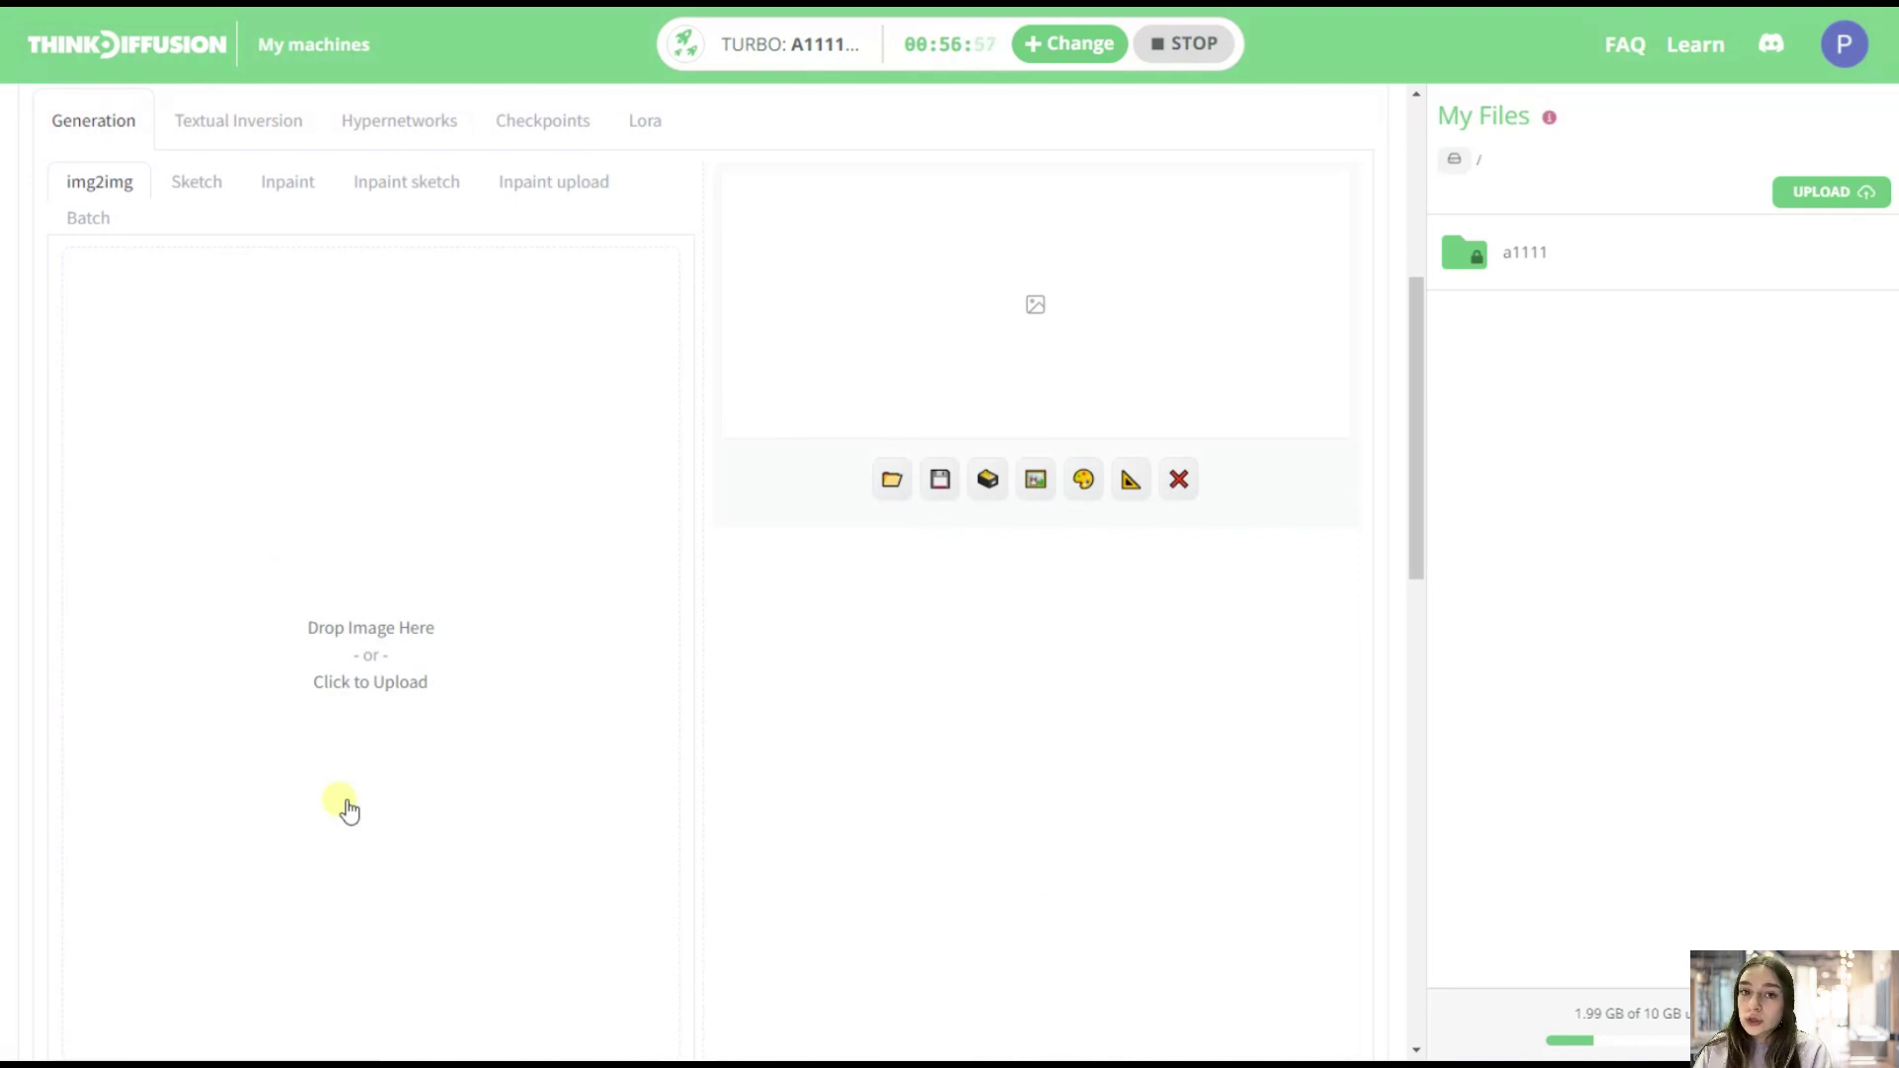
Drag the downloaded photo from the browser downloads into img2img as the source image
left_click(1765, 8)
left_click_drag(1615, 60, 445, 514)
left_click(1331, 109)
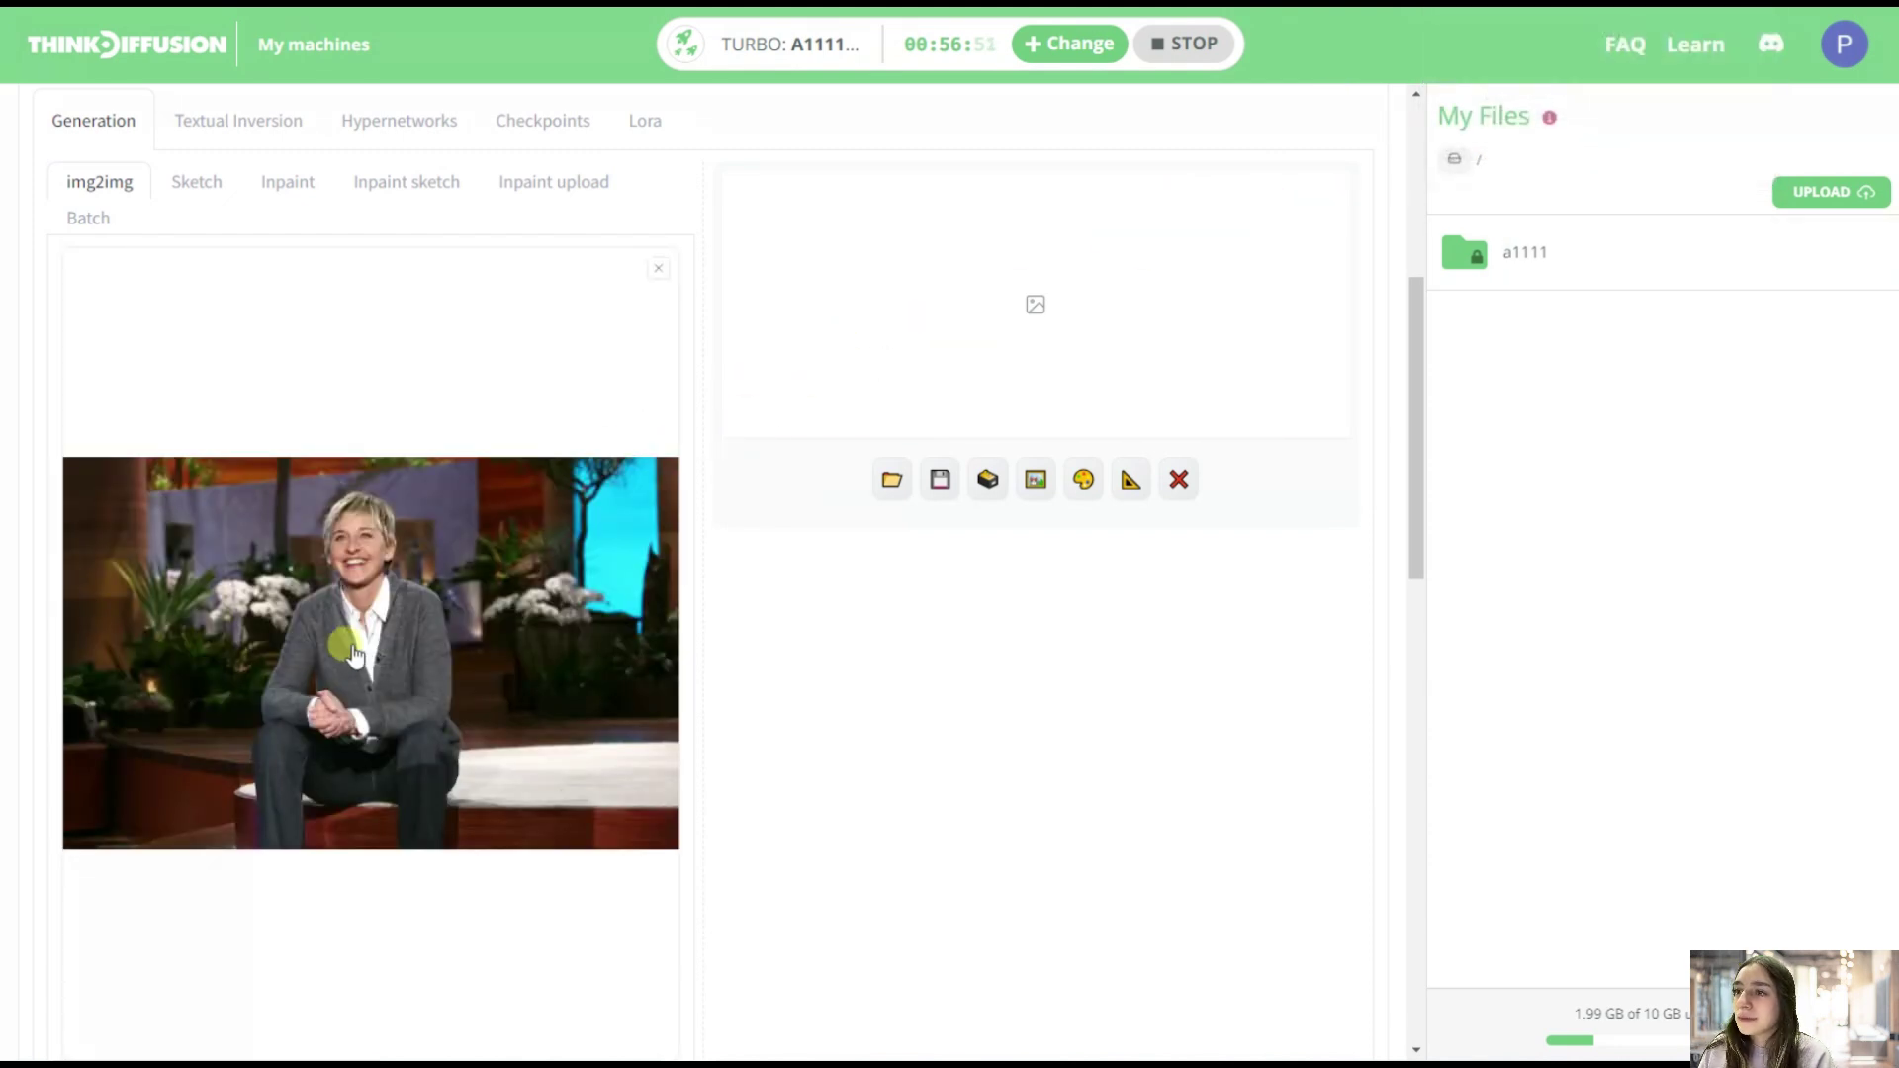
scroll(341, 665, "down", 1)
scroll(342, 666, "down", 8)
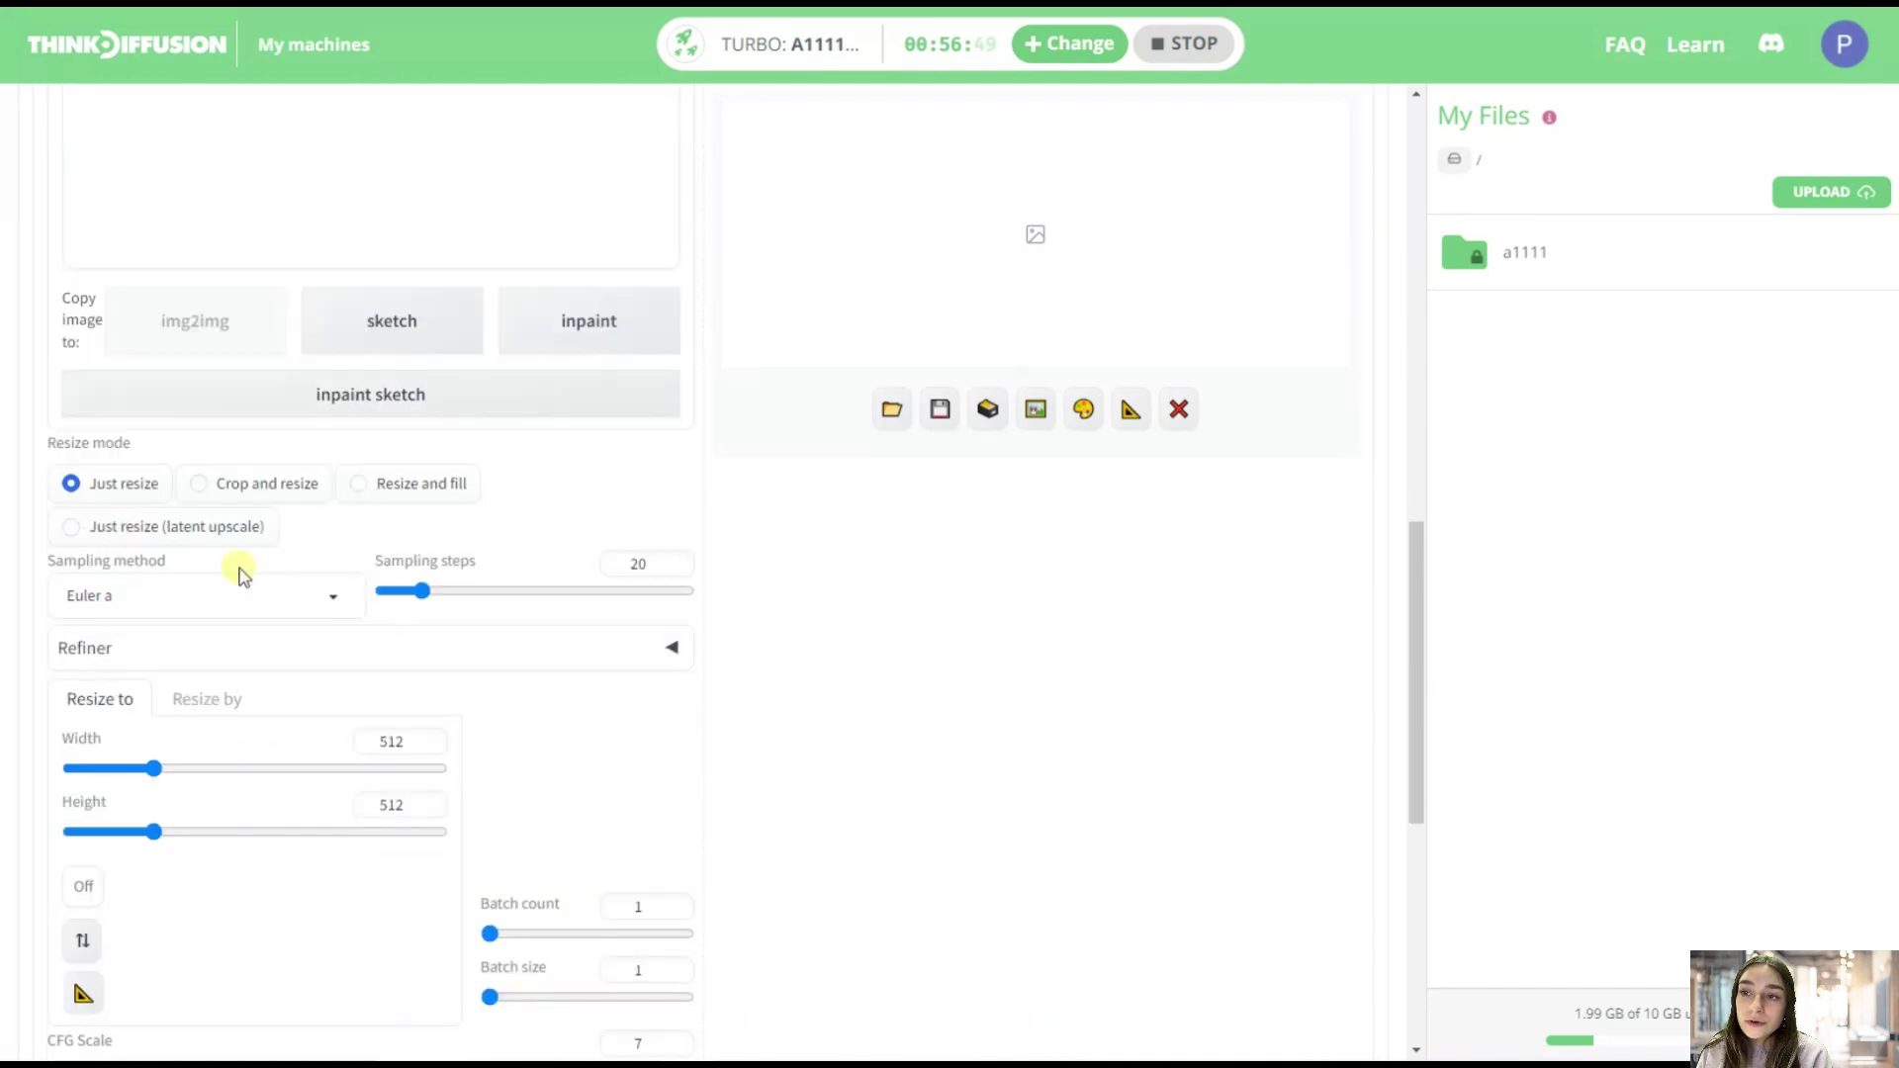
scroll(238, 618, "down", 3)
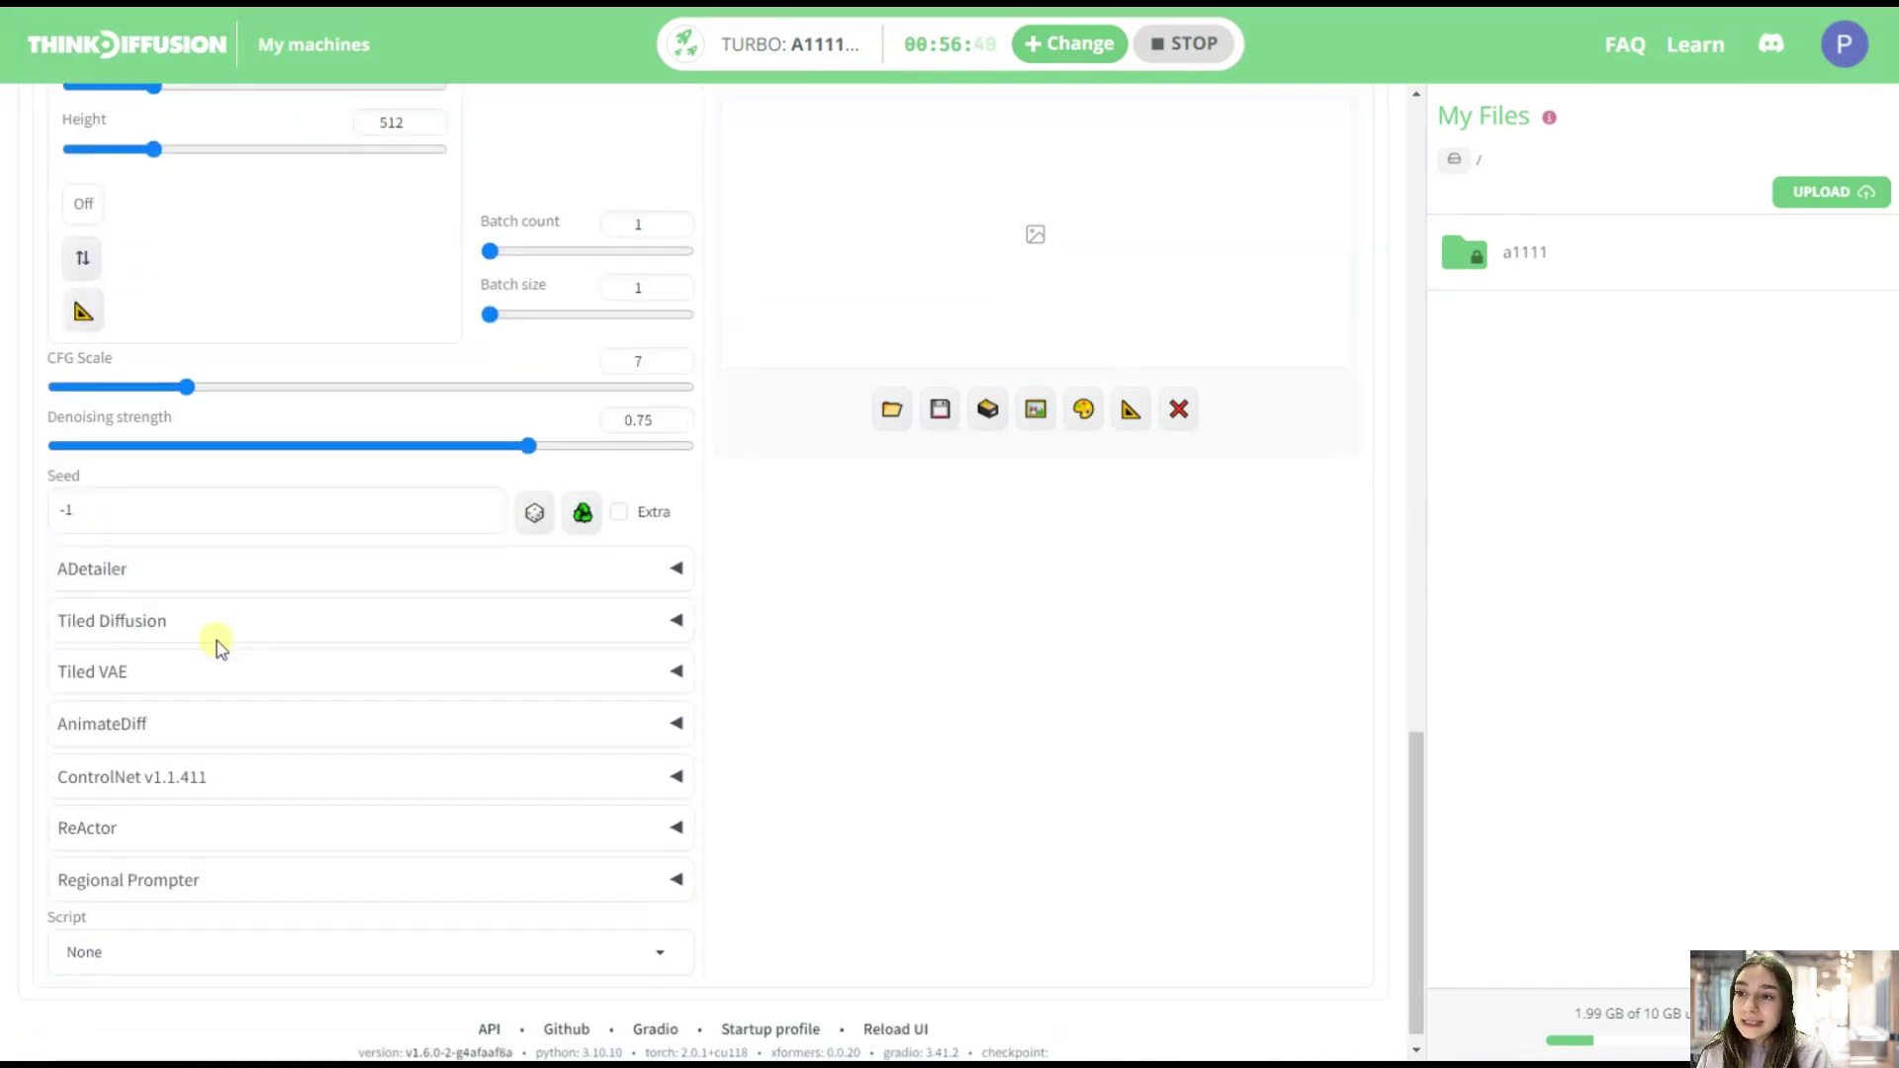
Enable ControlNet Unit 0 with the OpenPose control type and start generating
left_click(131, 772)
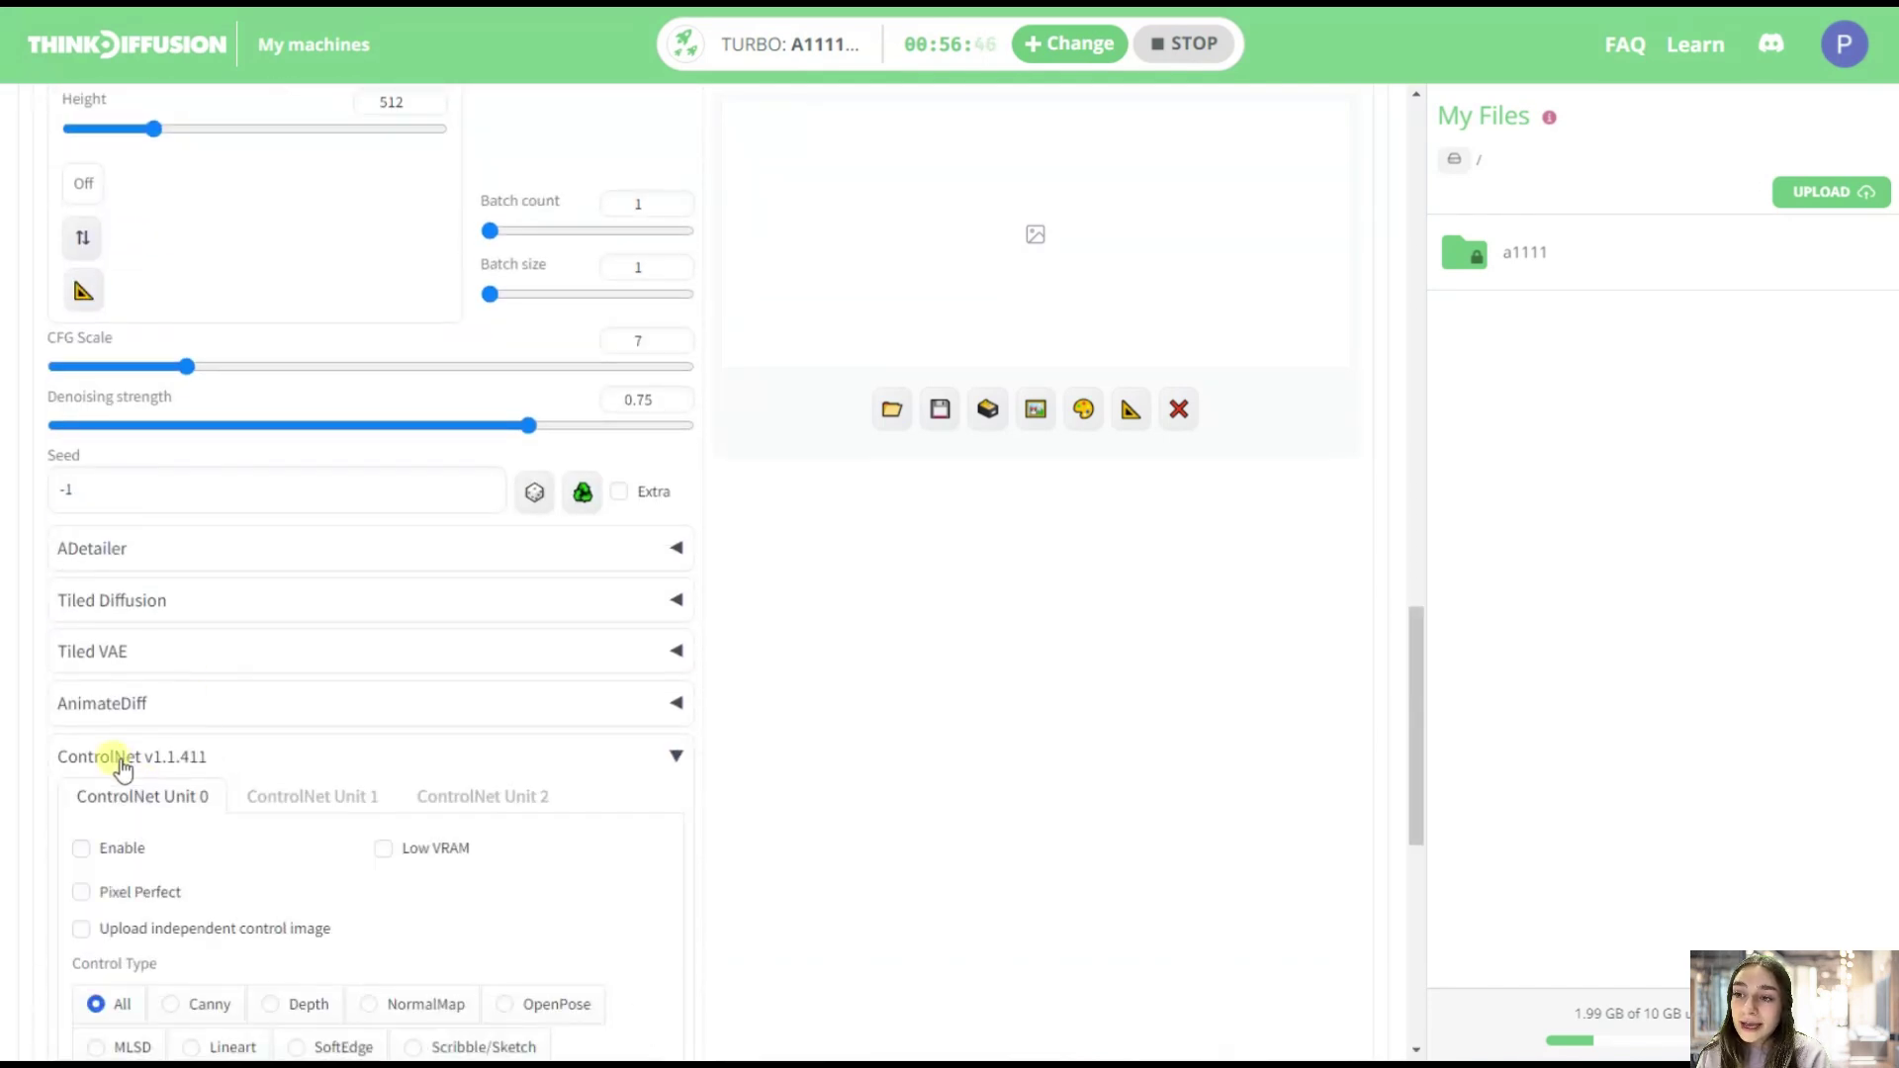
left_click(83, 854)
scroll(244, 828, "down", 3)
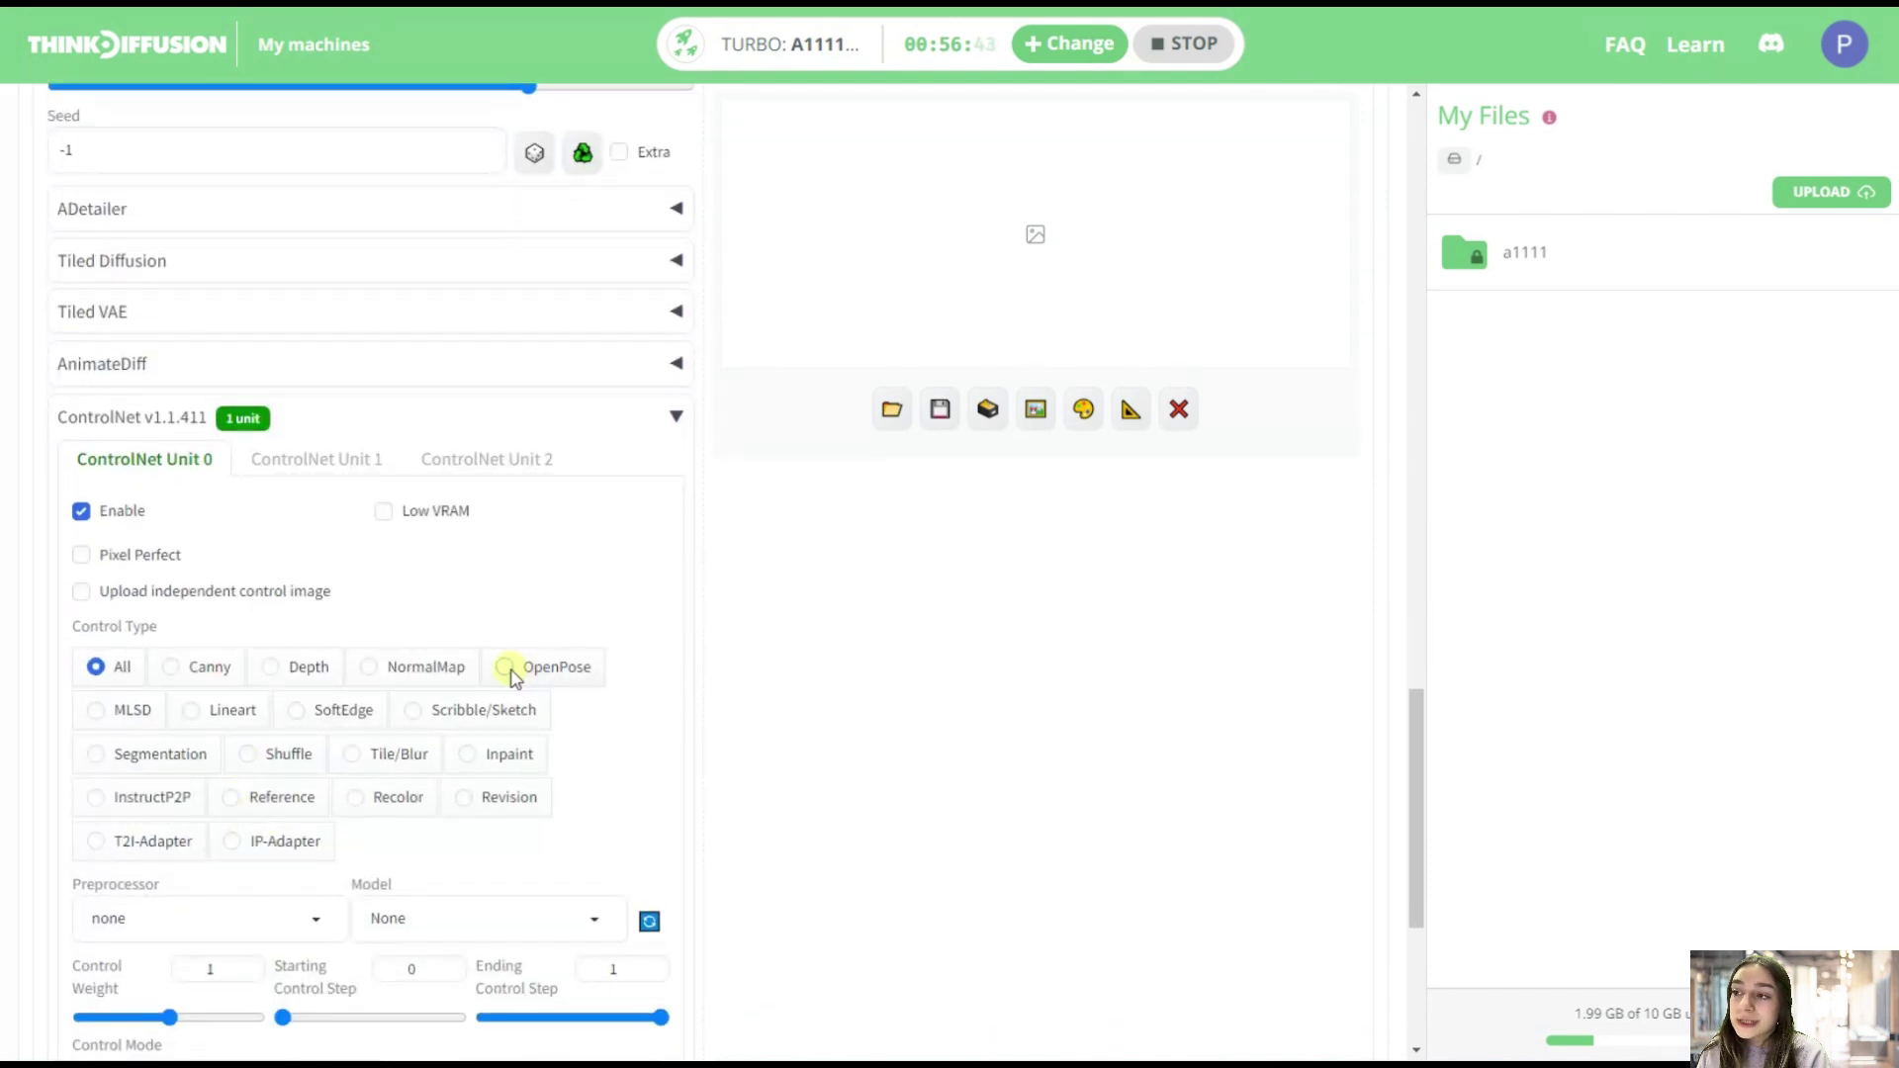
left_click(505, 682)
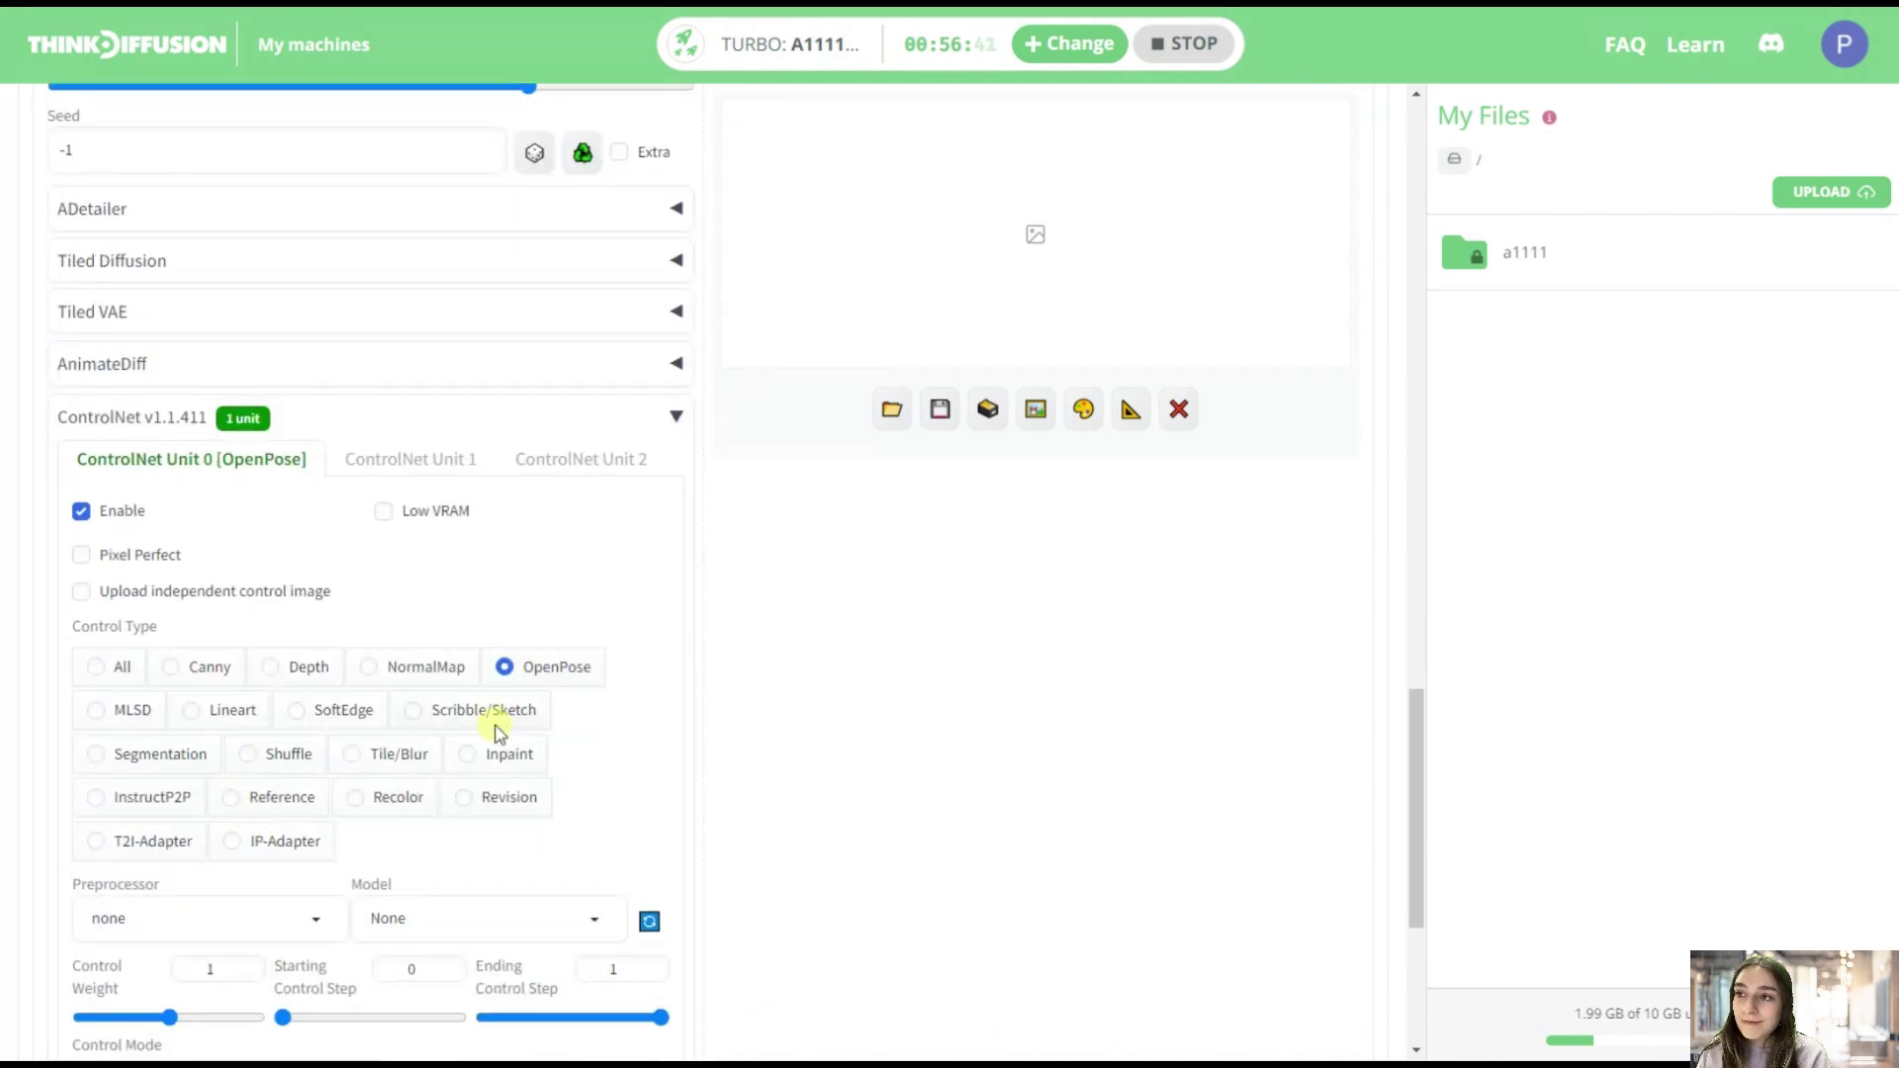
scroll(497, 733, "up", 15)
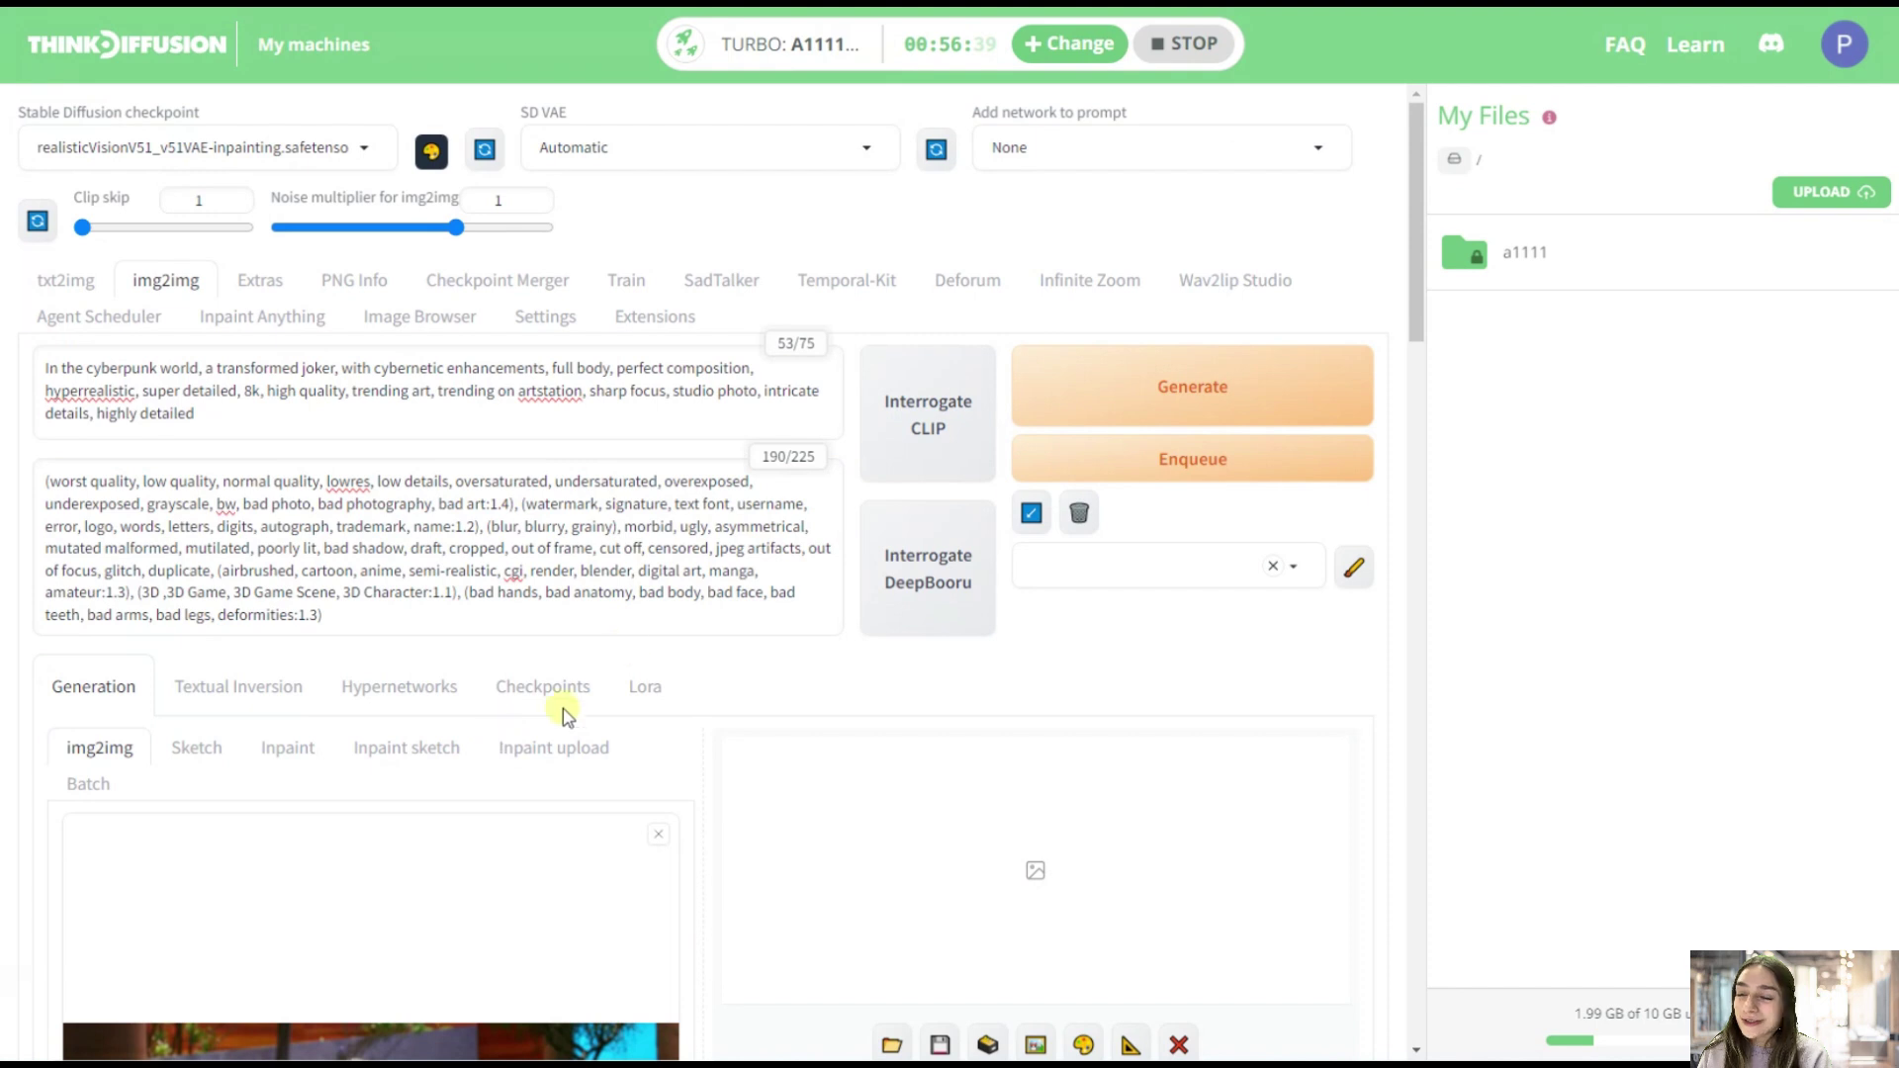
left_click(1229, 406)
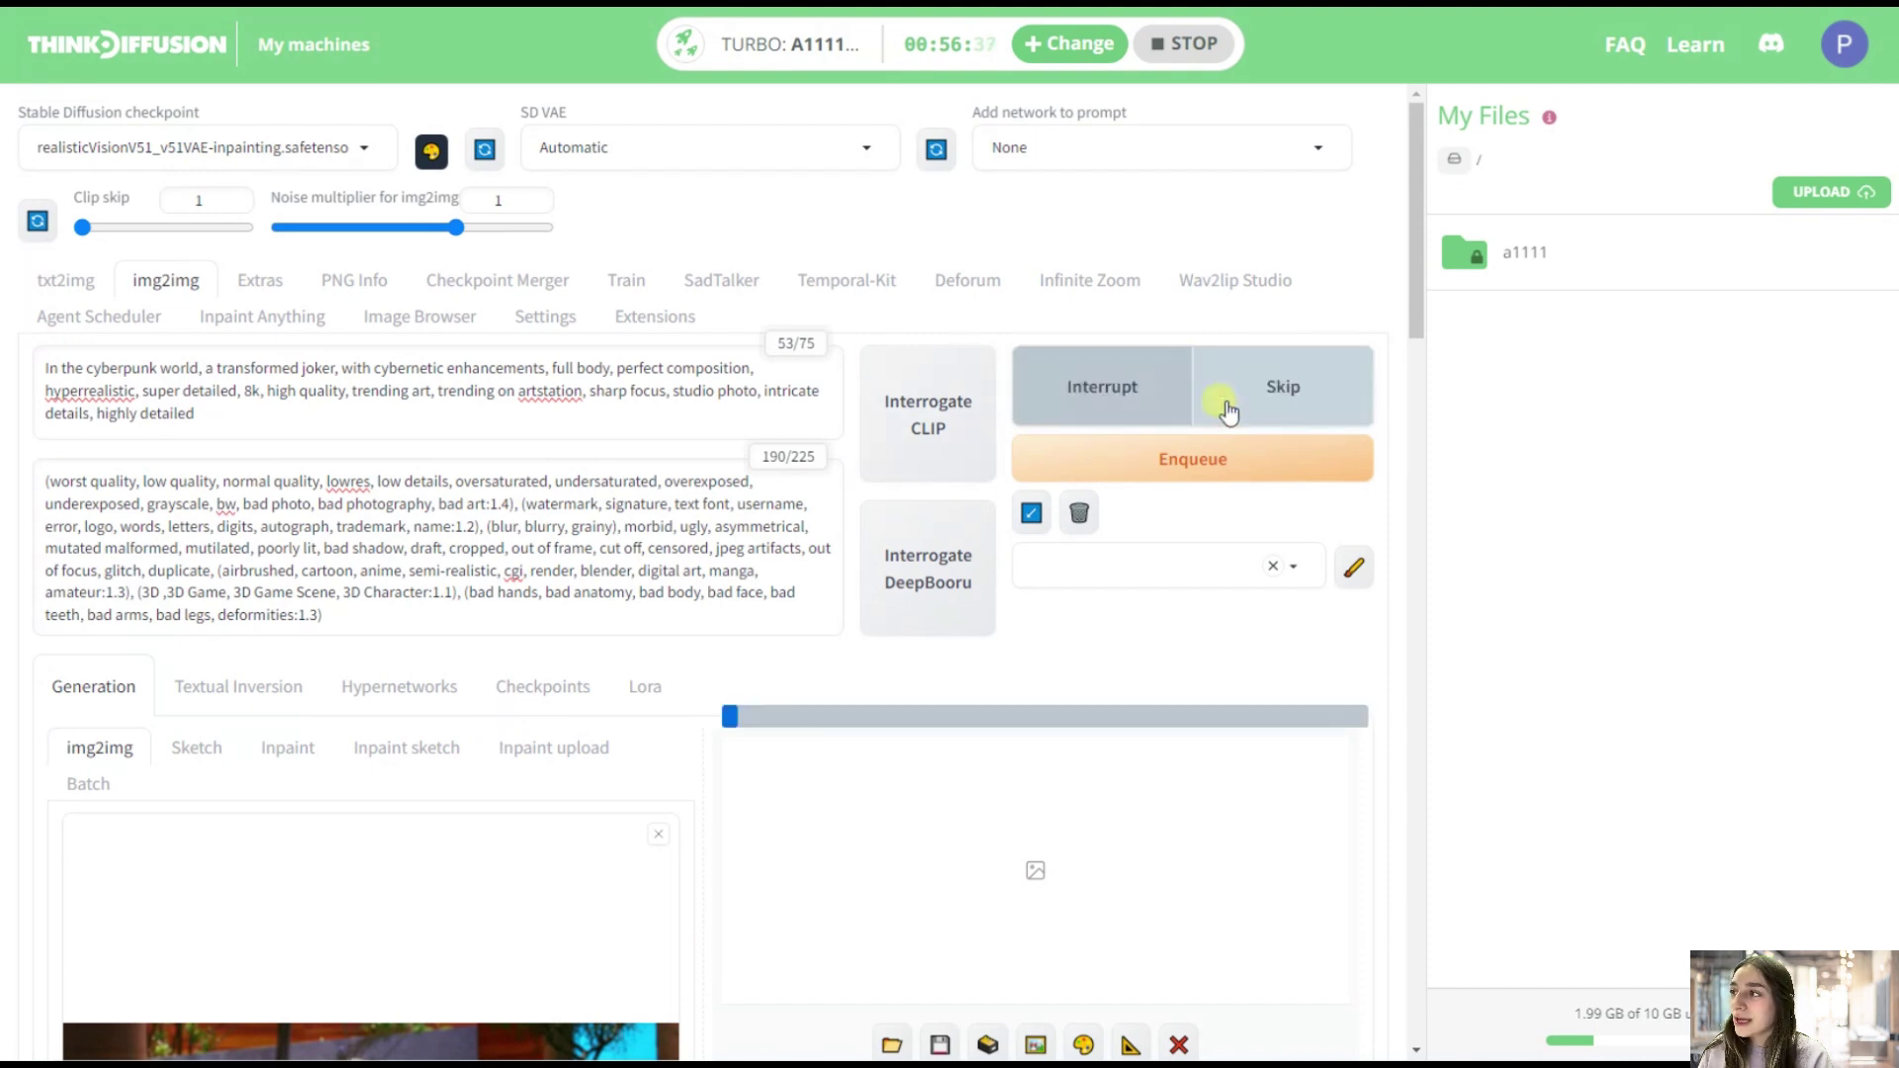
scroll(1088, 465, "down", 2)
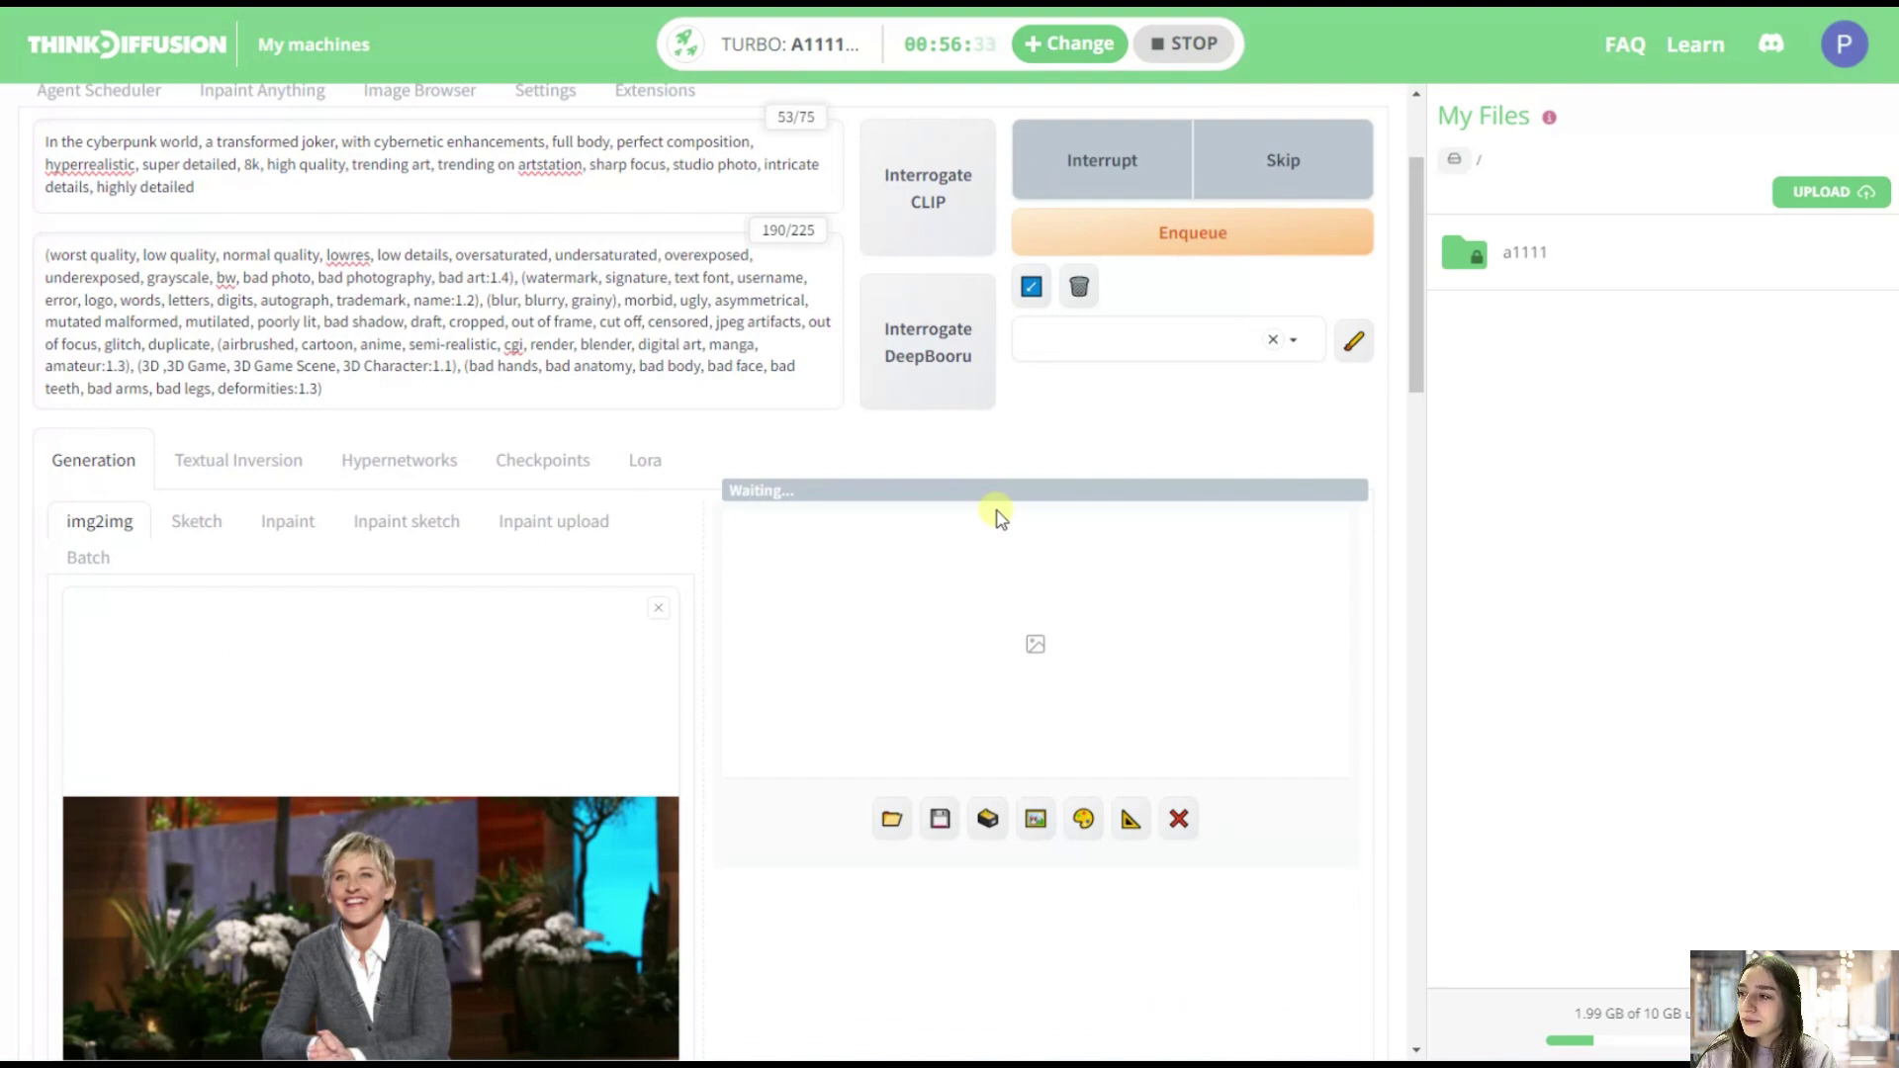
Compare the generated seated Joker with its OpenPose skeleton and zoom the page to 125%
scroll(848, 775, "down", 1)
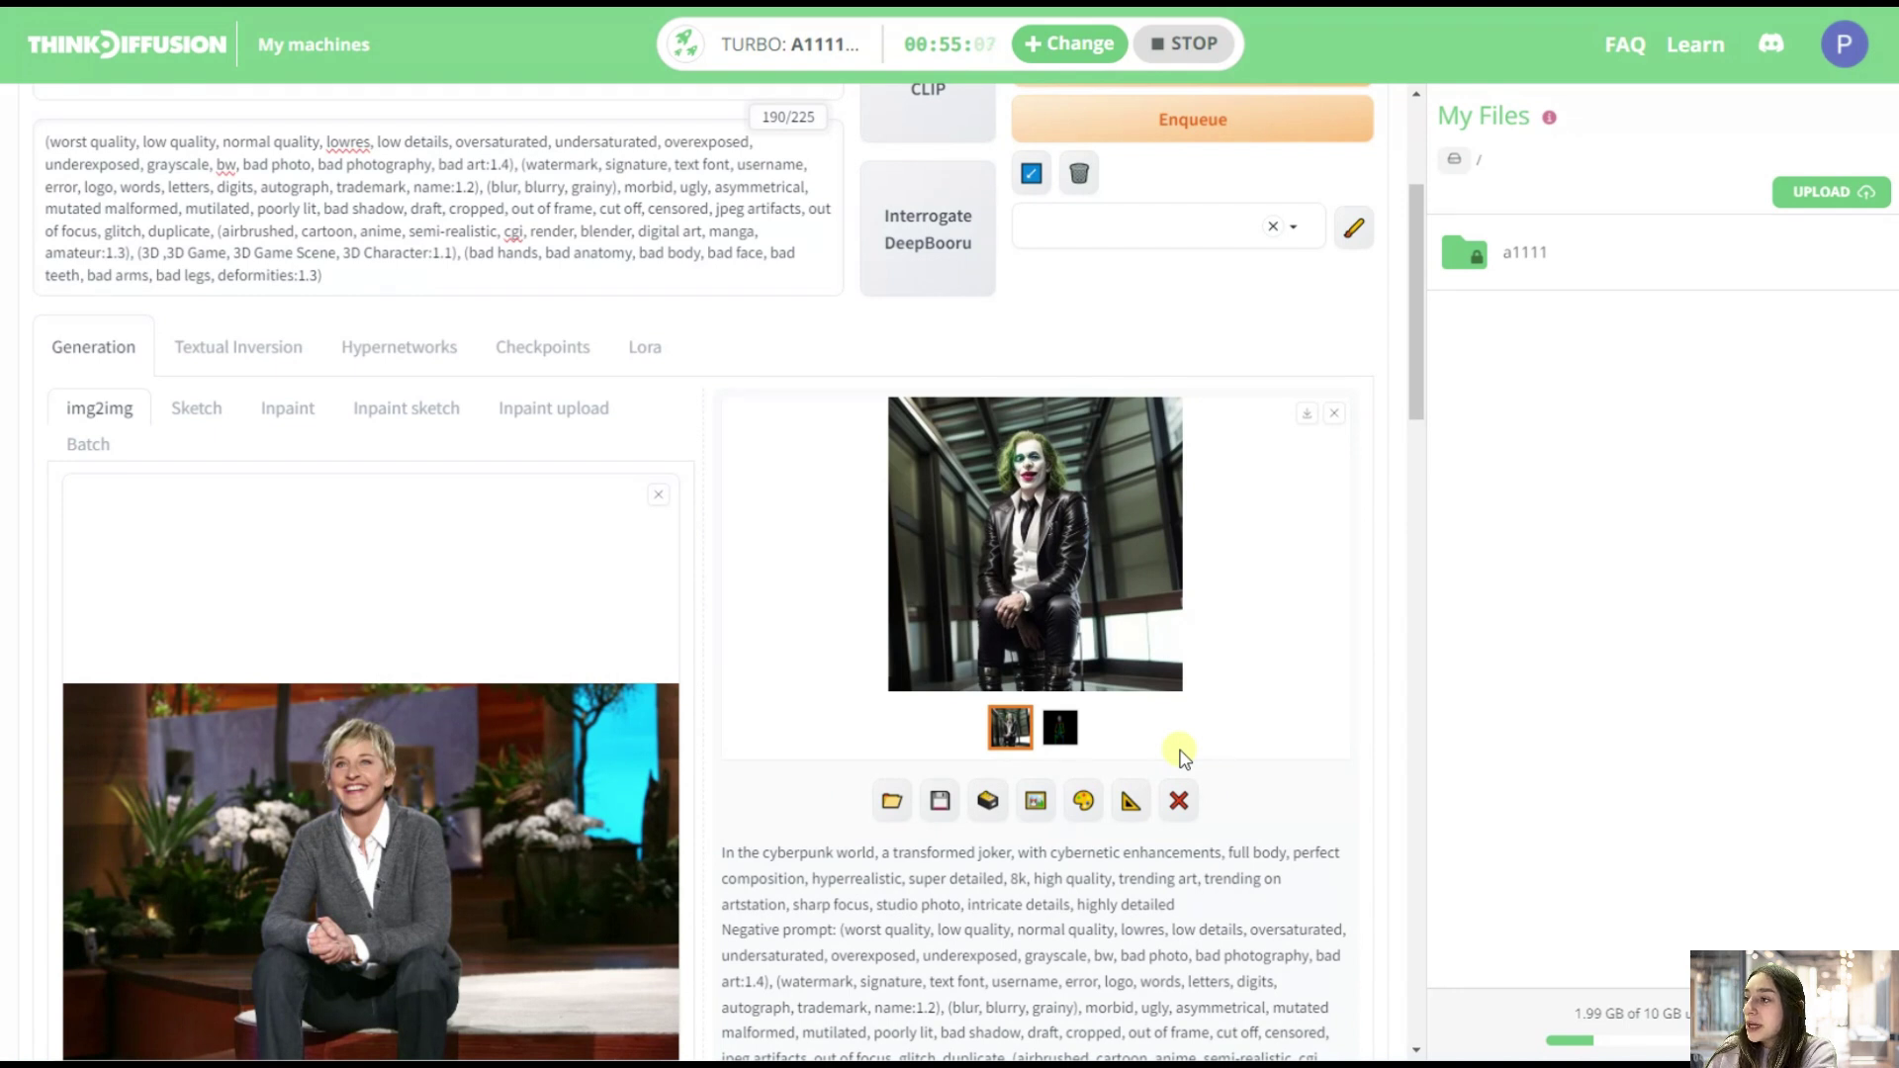
left_click(1059, 732)
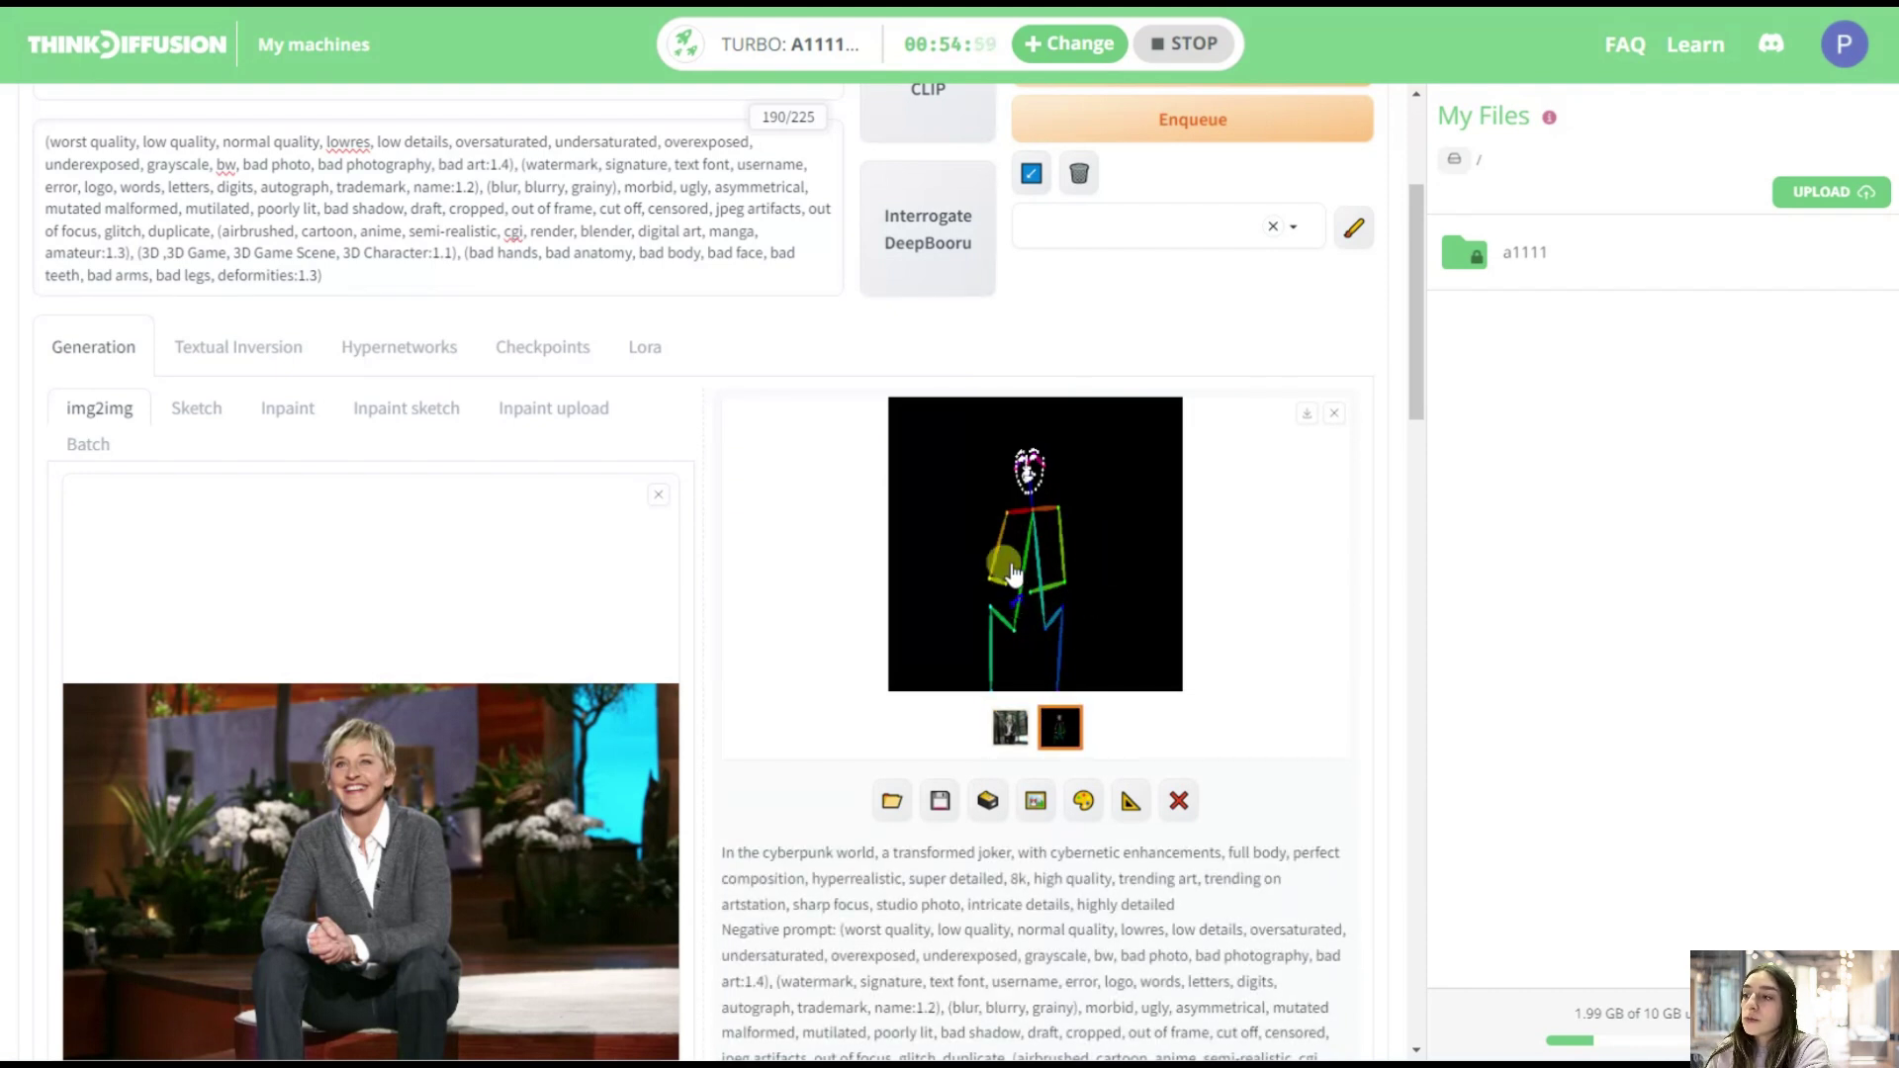
left_click(1010, 732)
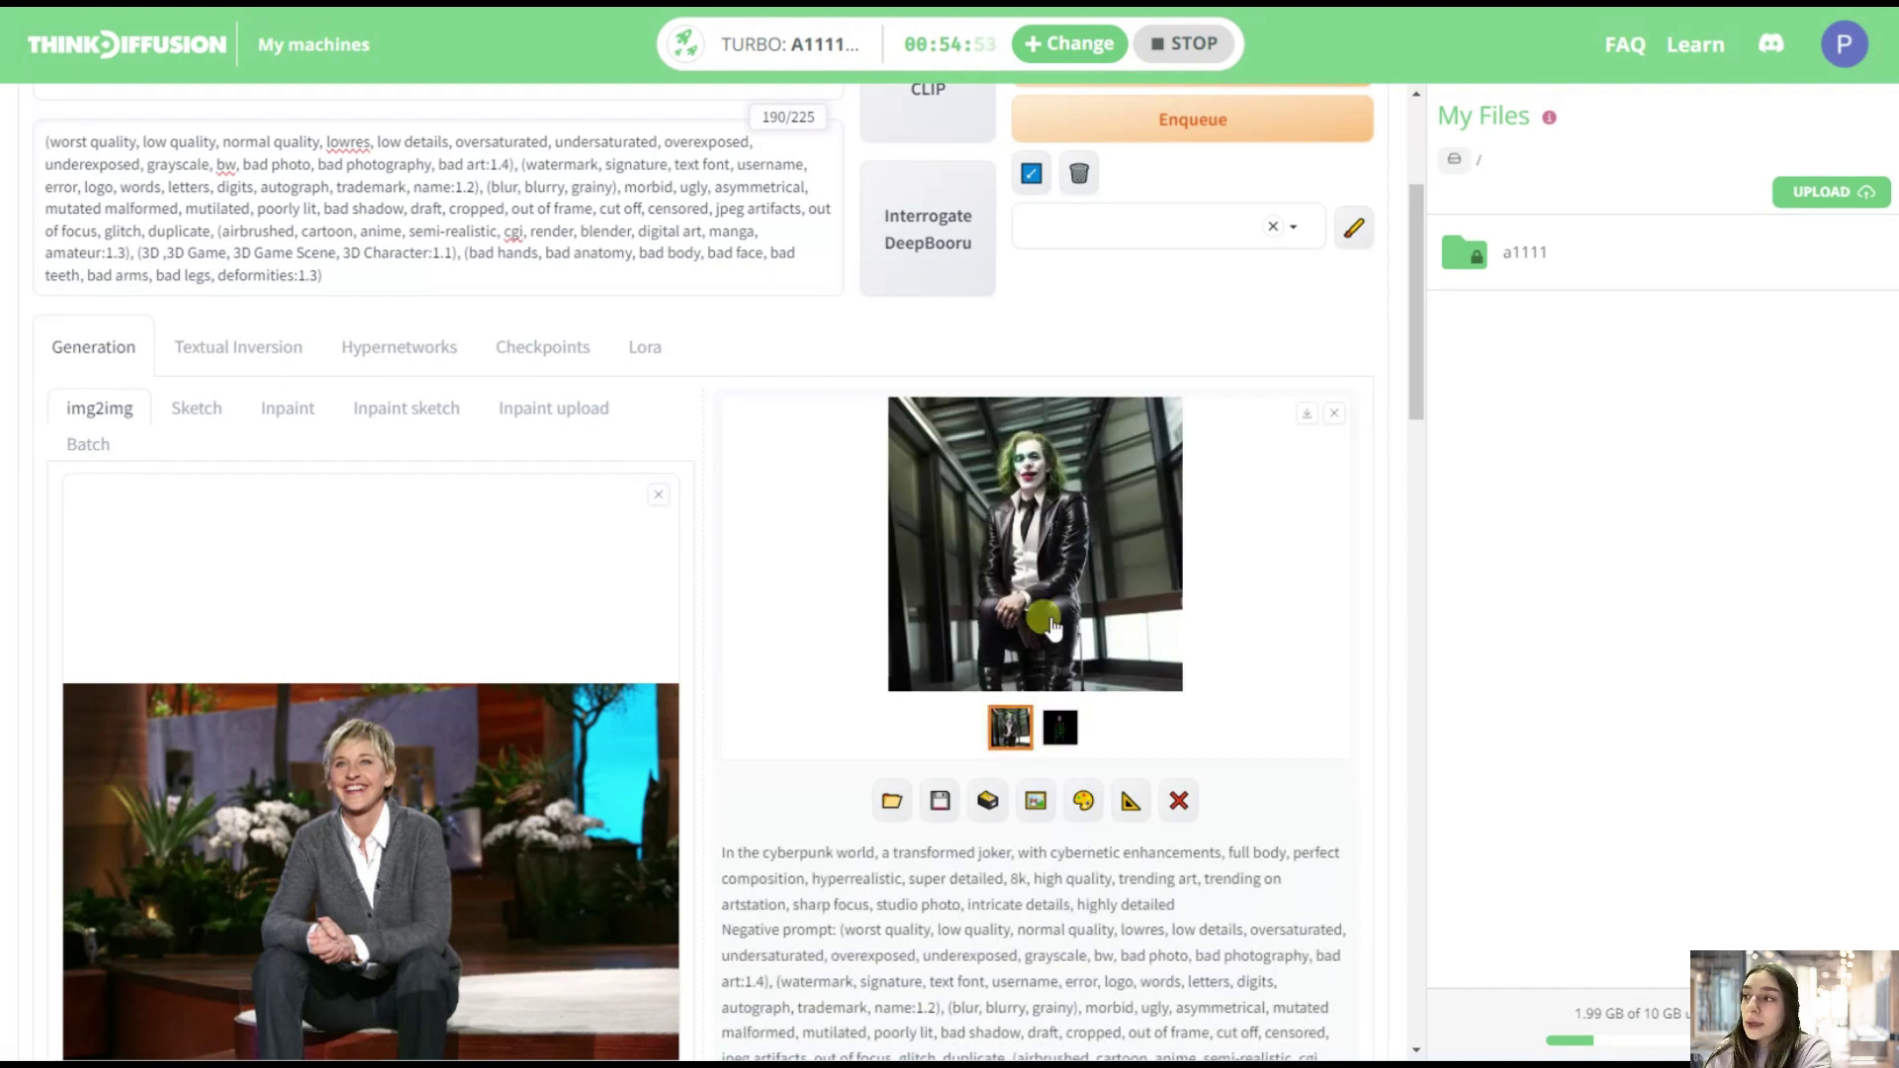
scroll(1087, 554, "up", 2)
scroll(1097, 544, "down", 2)
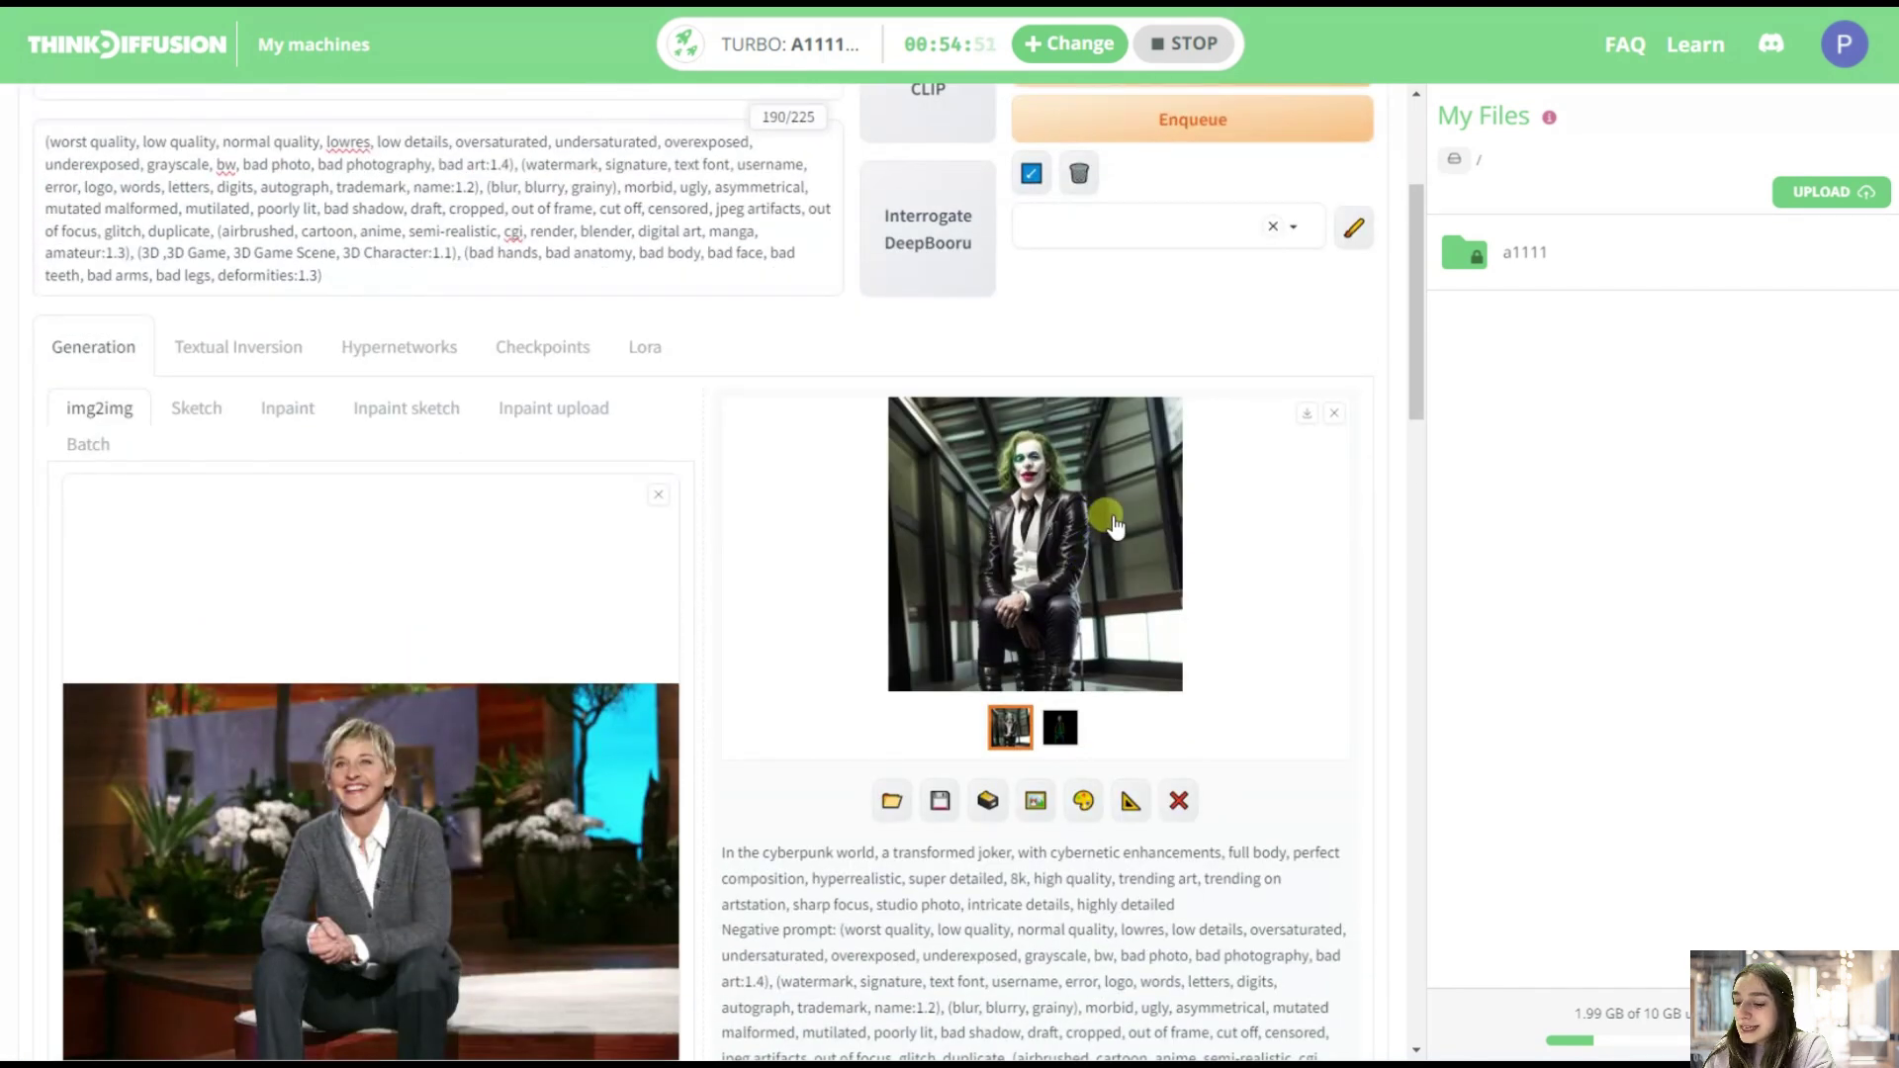
key("ctrl+plus")
key("ctrl+plus")
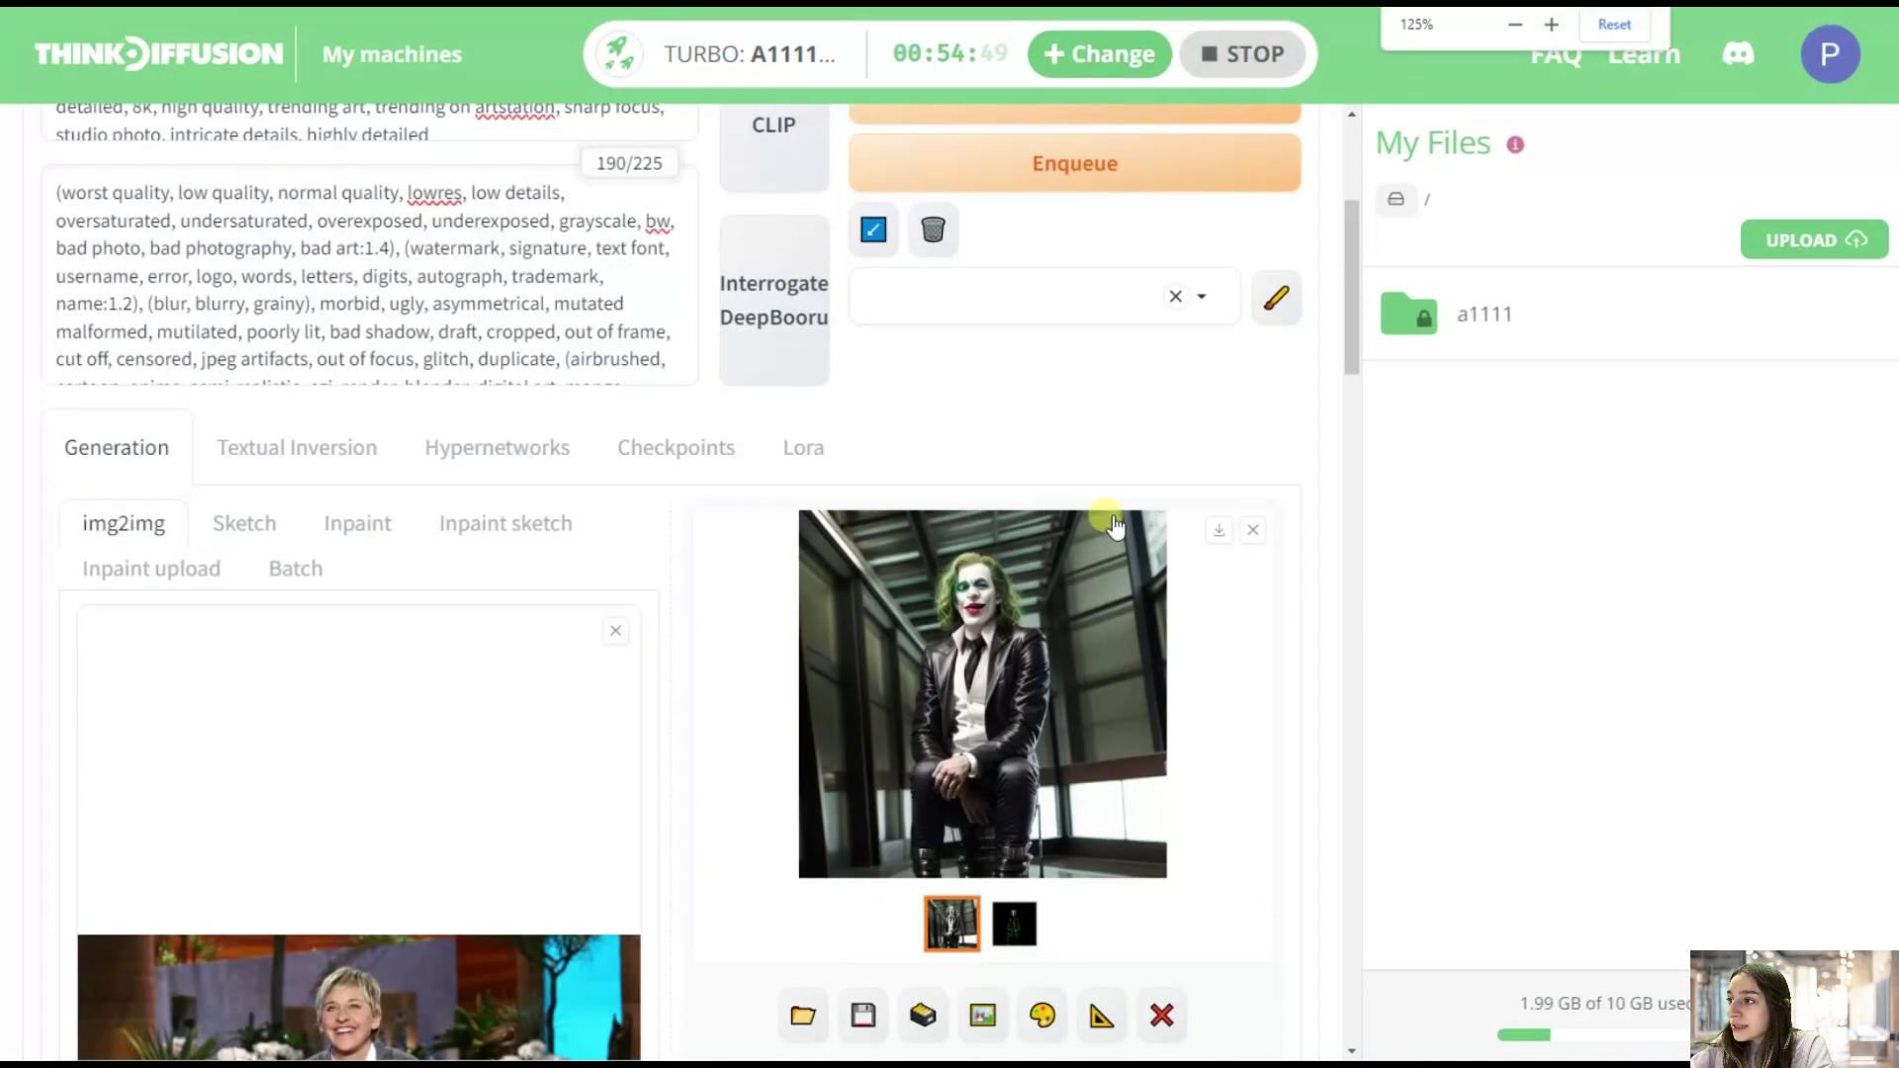
scroll(1058, 631, "down", 1)
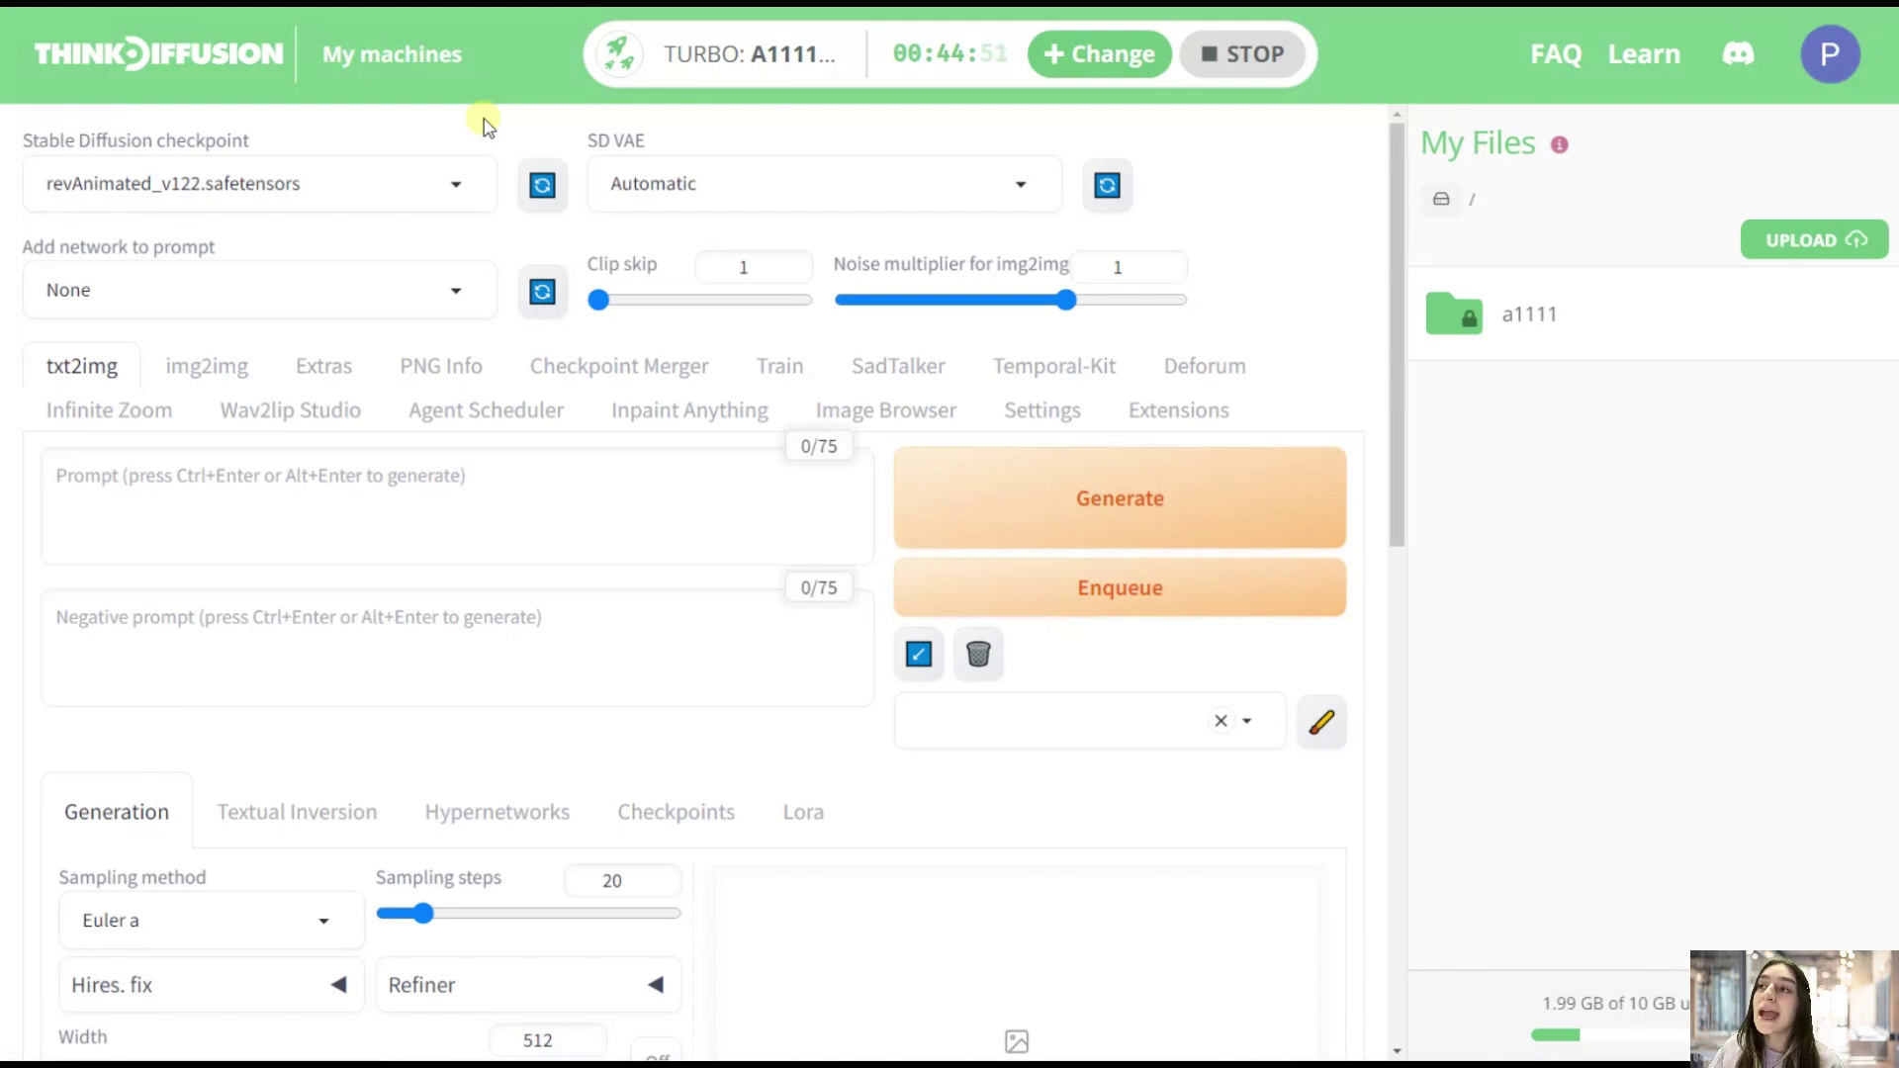
Scroll through the installed models in the Stable Diffusion checkpoint dropdown
left_click(453, 182)
scroll(317, 445, "down", 5)
scroll(301, 473, "up", 6)
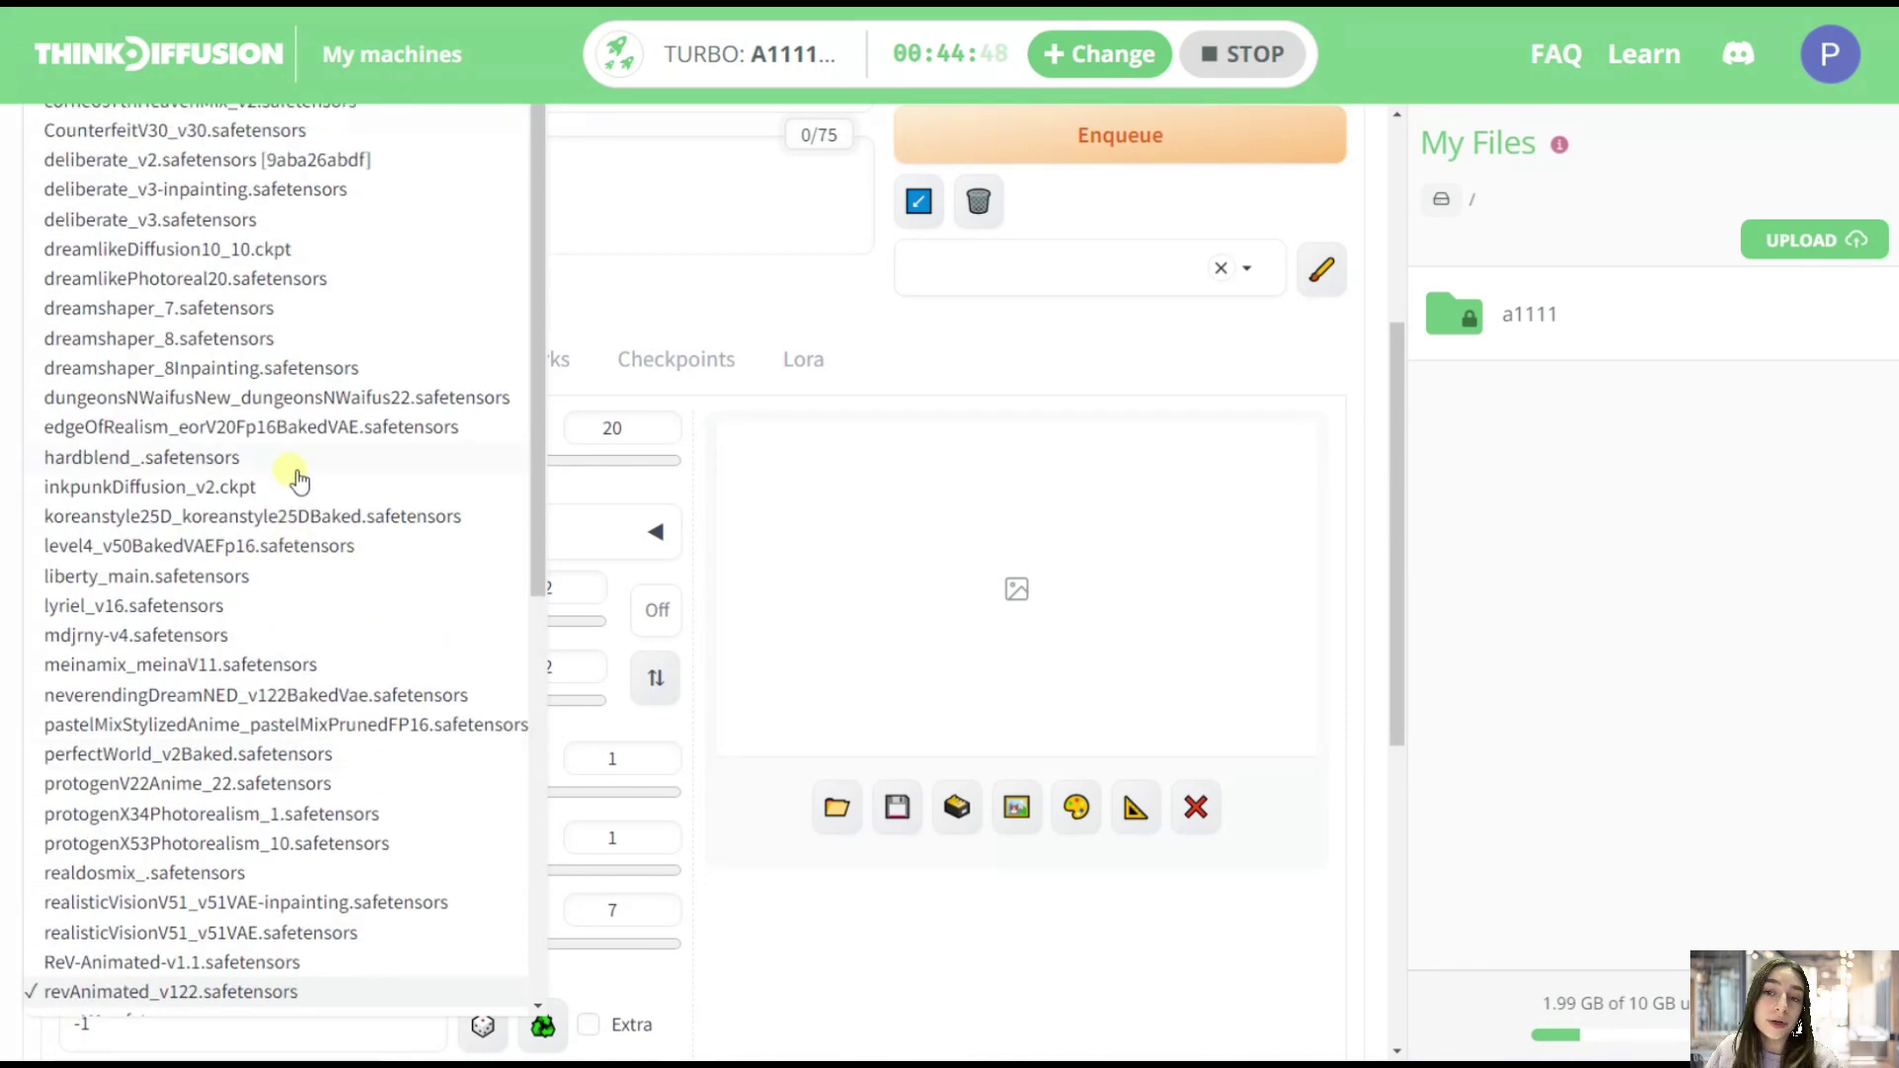
scroll(297, 494, "down", 6)
scroll(259, 497, "up", 5)
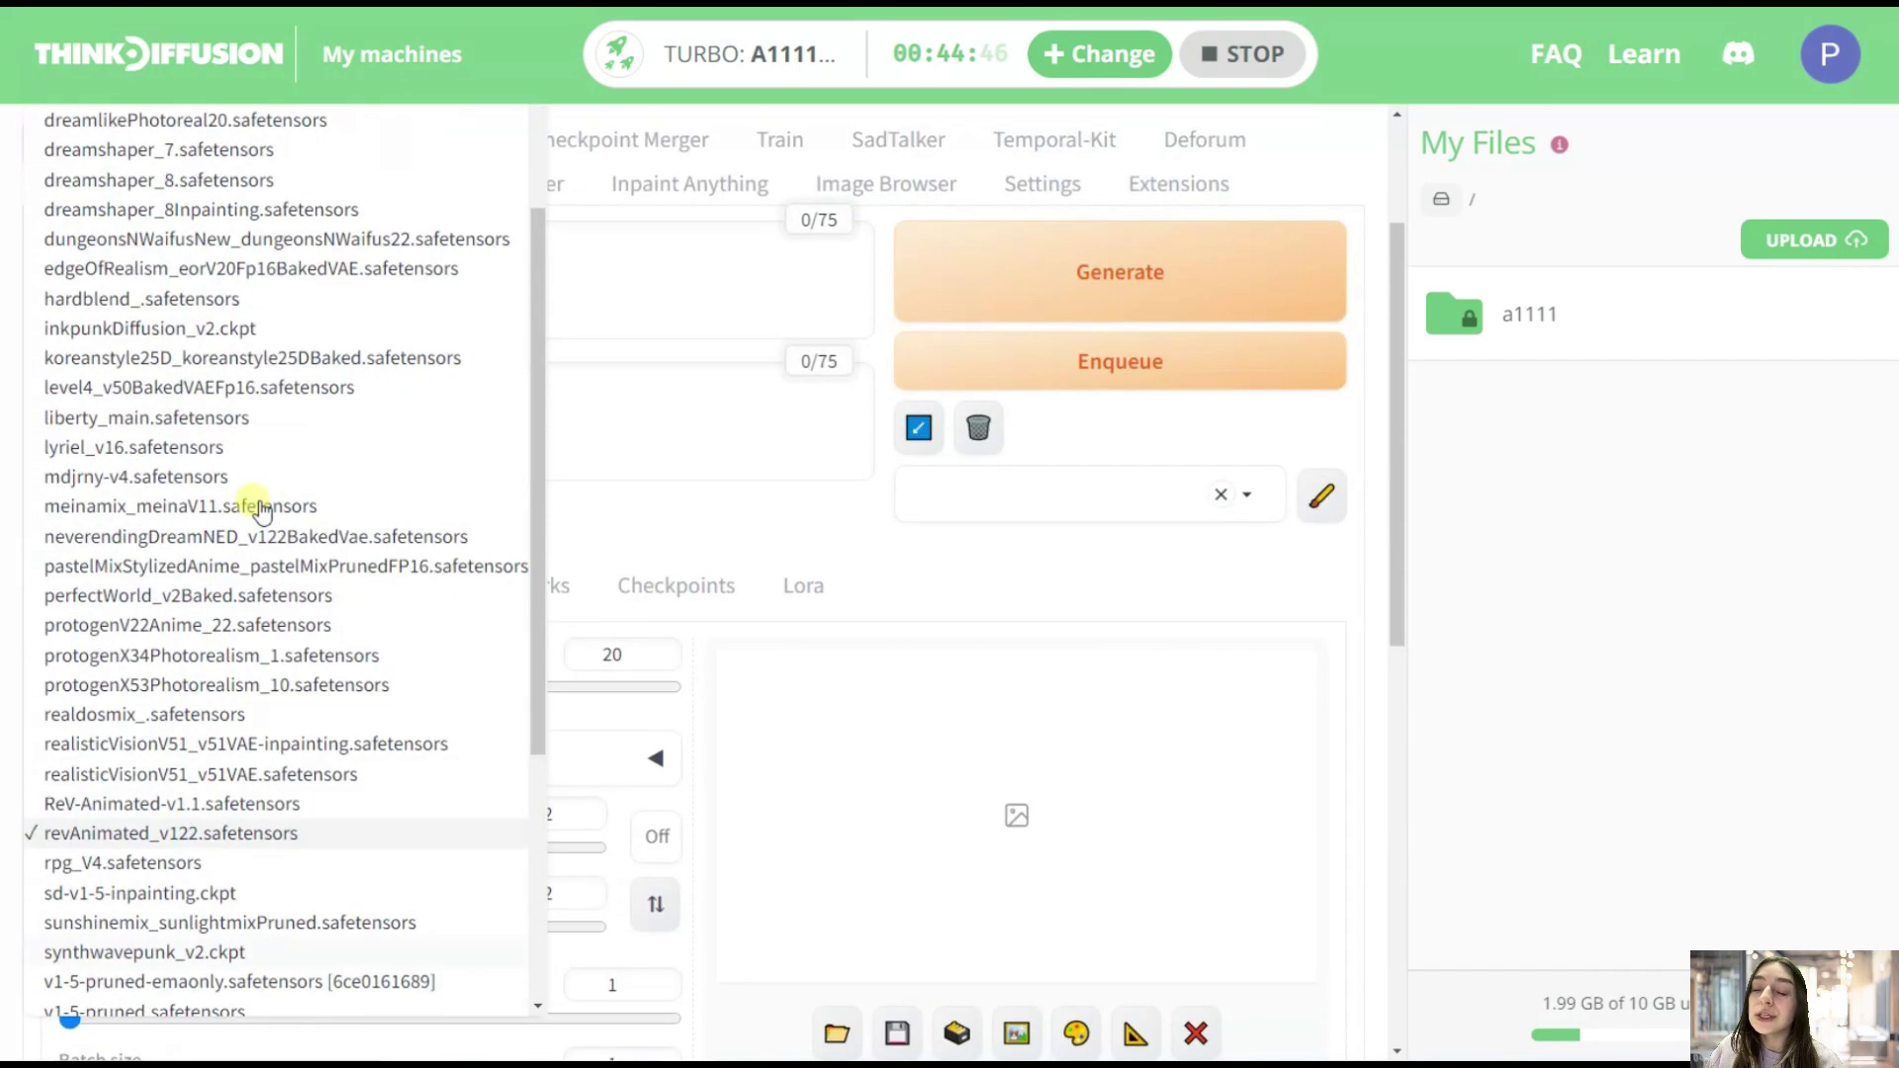
scroll(259, 509, "up", 10)
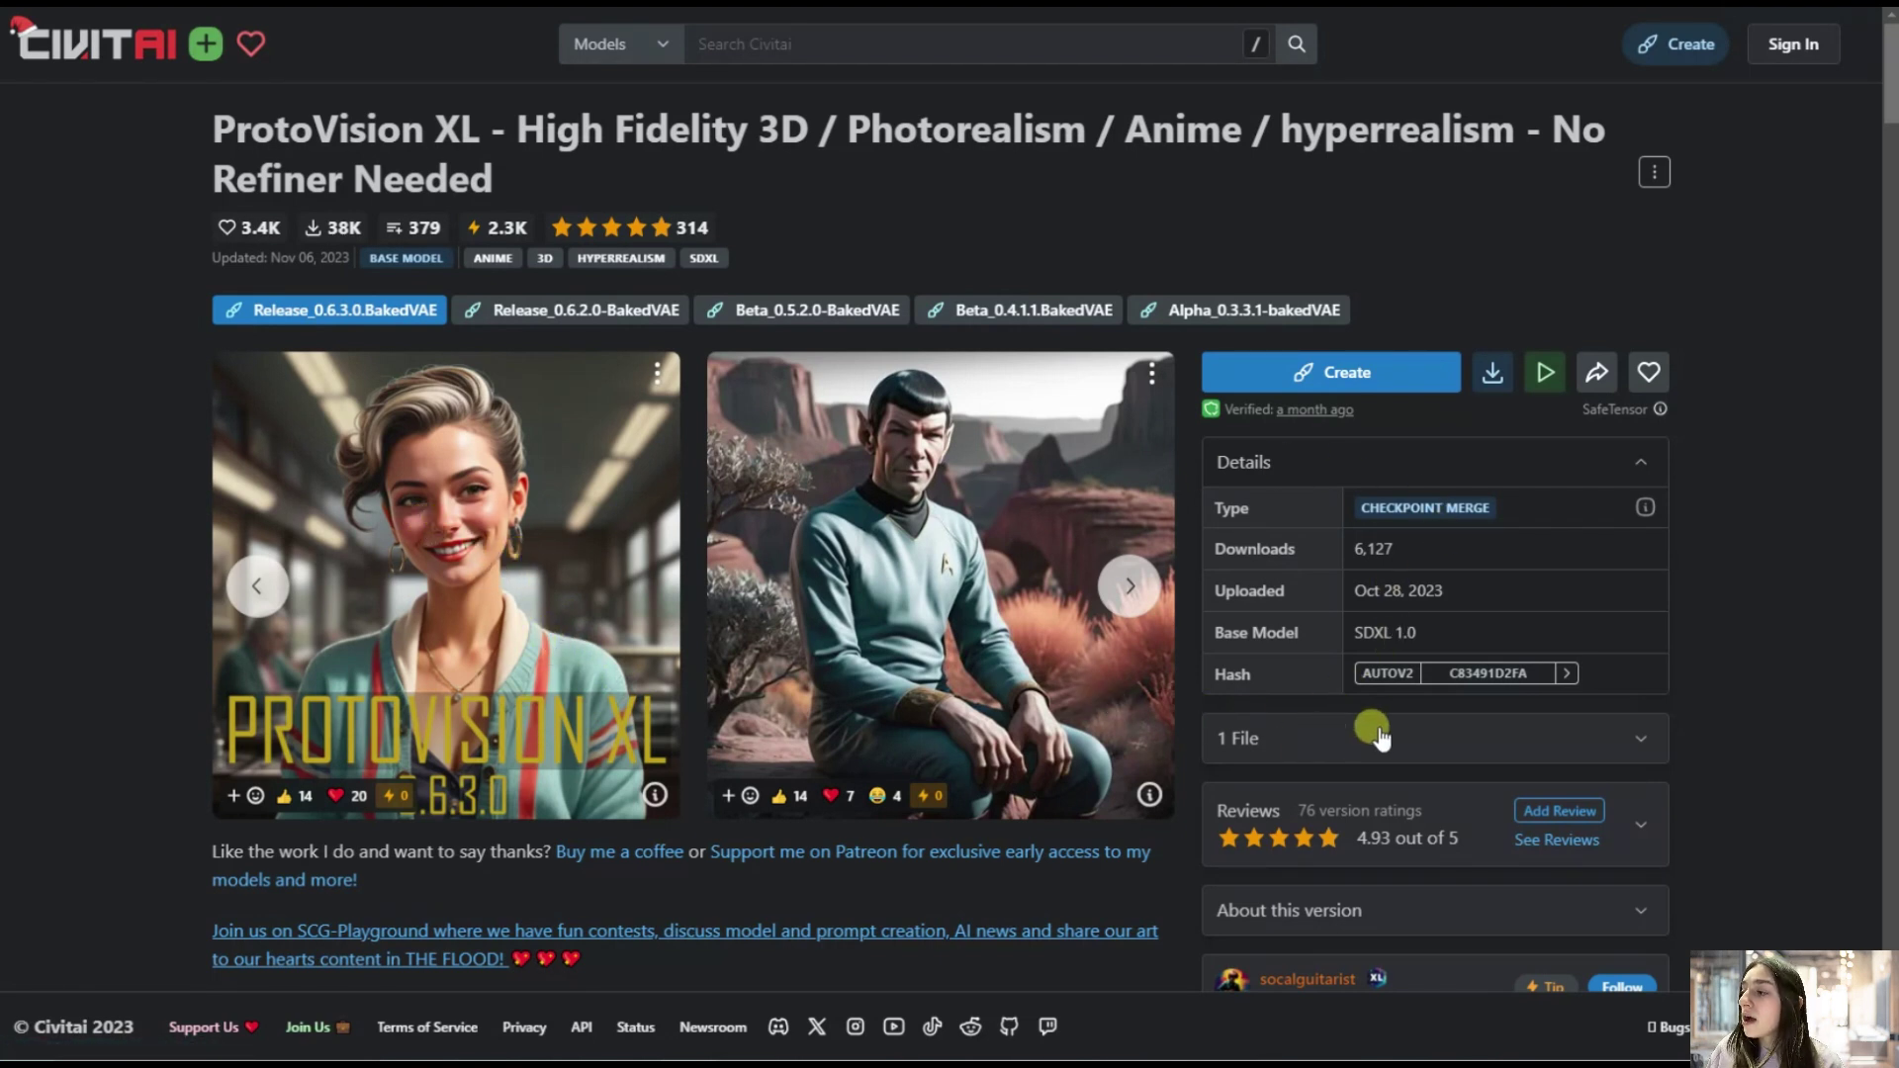
Copy the download link of ProtoVision XL's Pruned Model fp16 (6.46 GB) file
left_click(1632, 744)
scroll(1636, 753, "down", 1)
right_click(1621, 680)
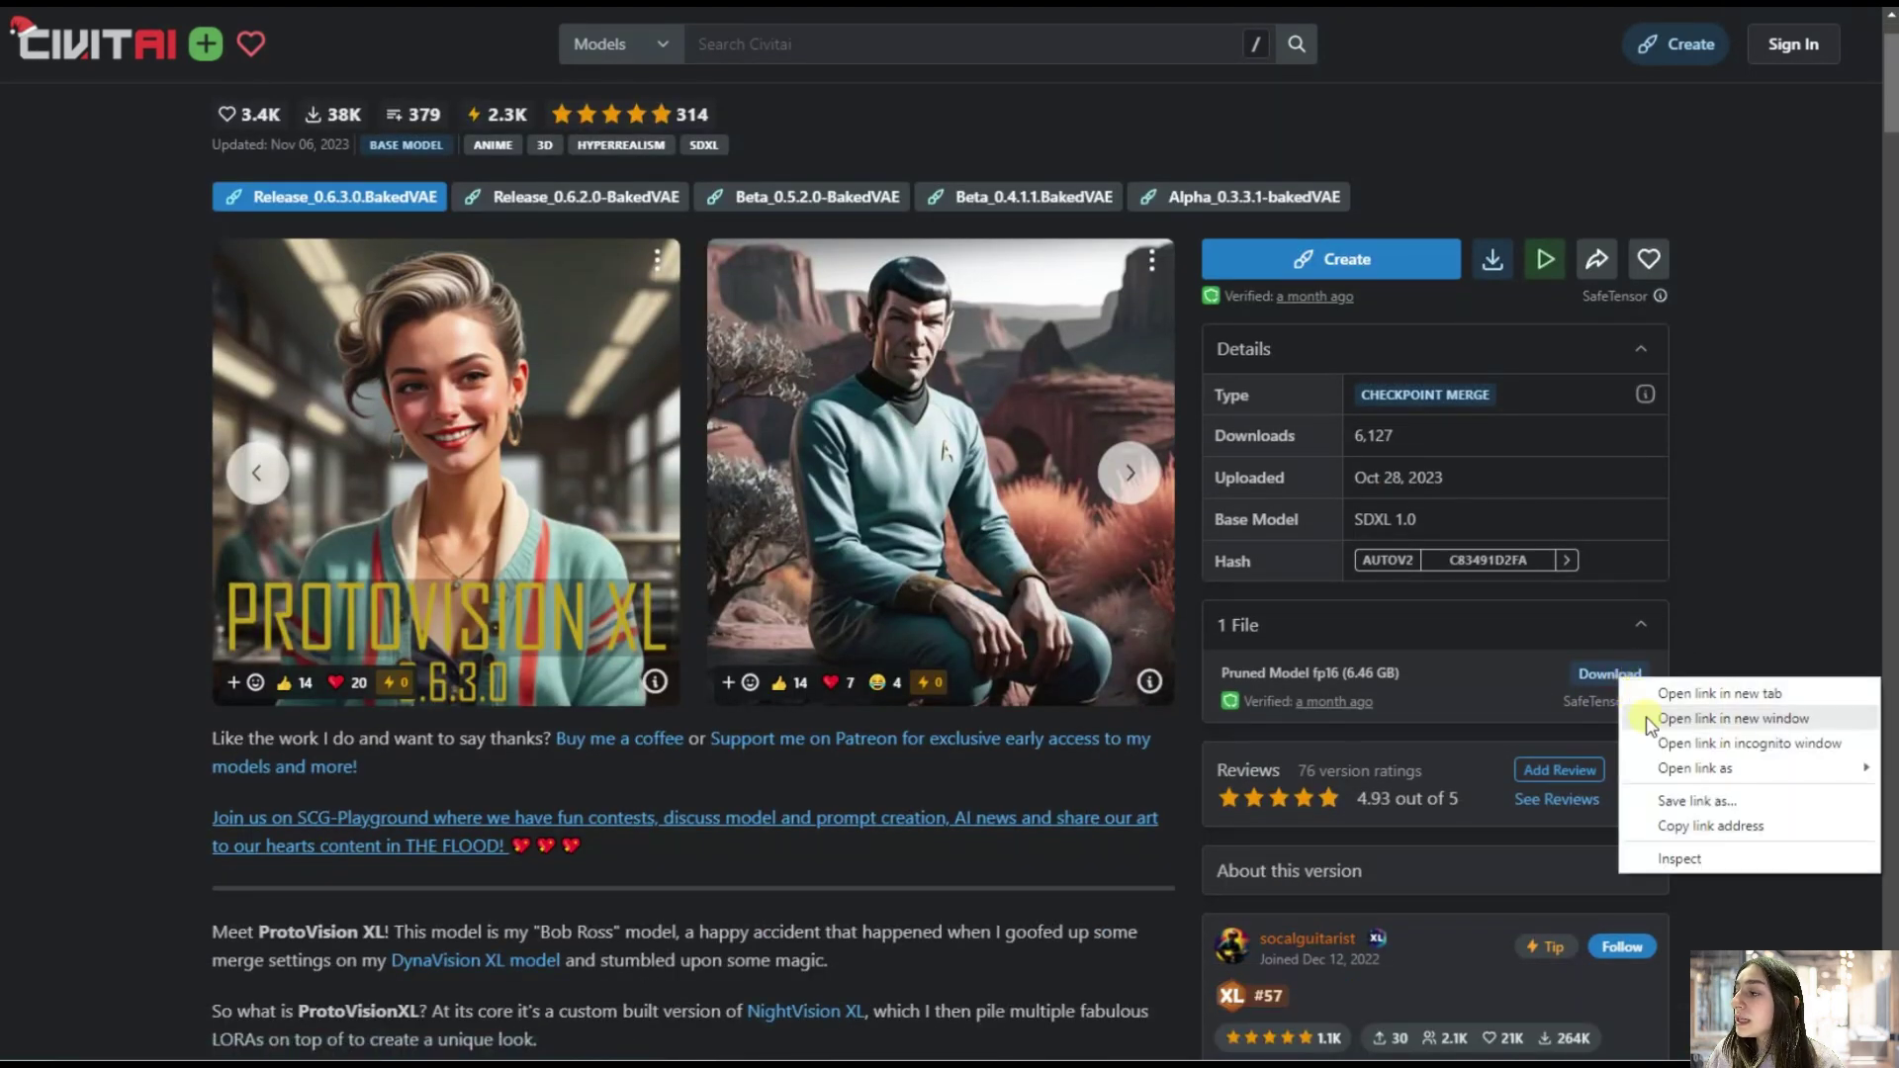
left_click(1661, 829)
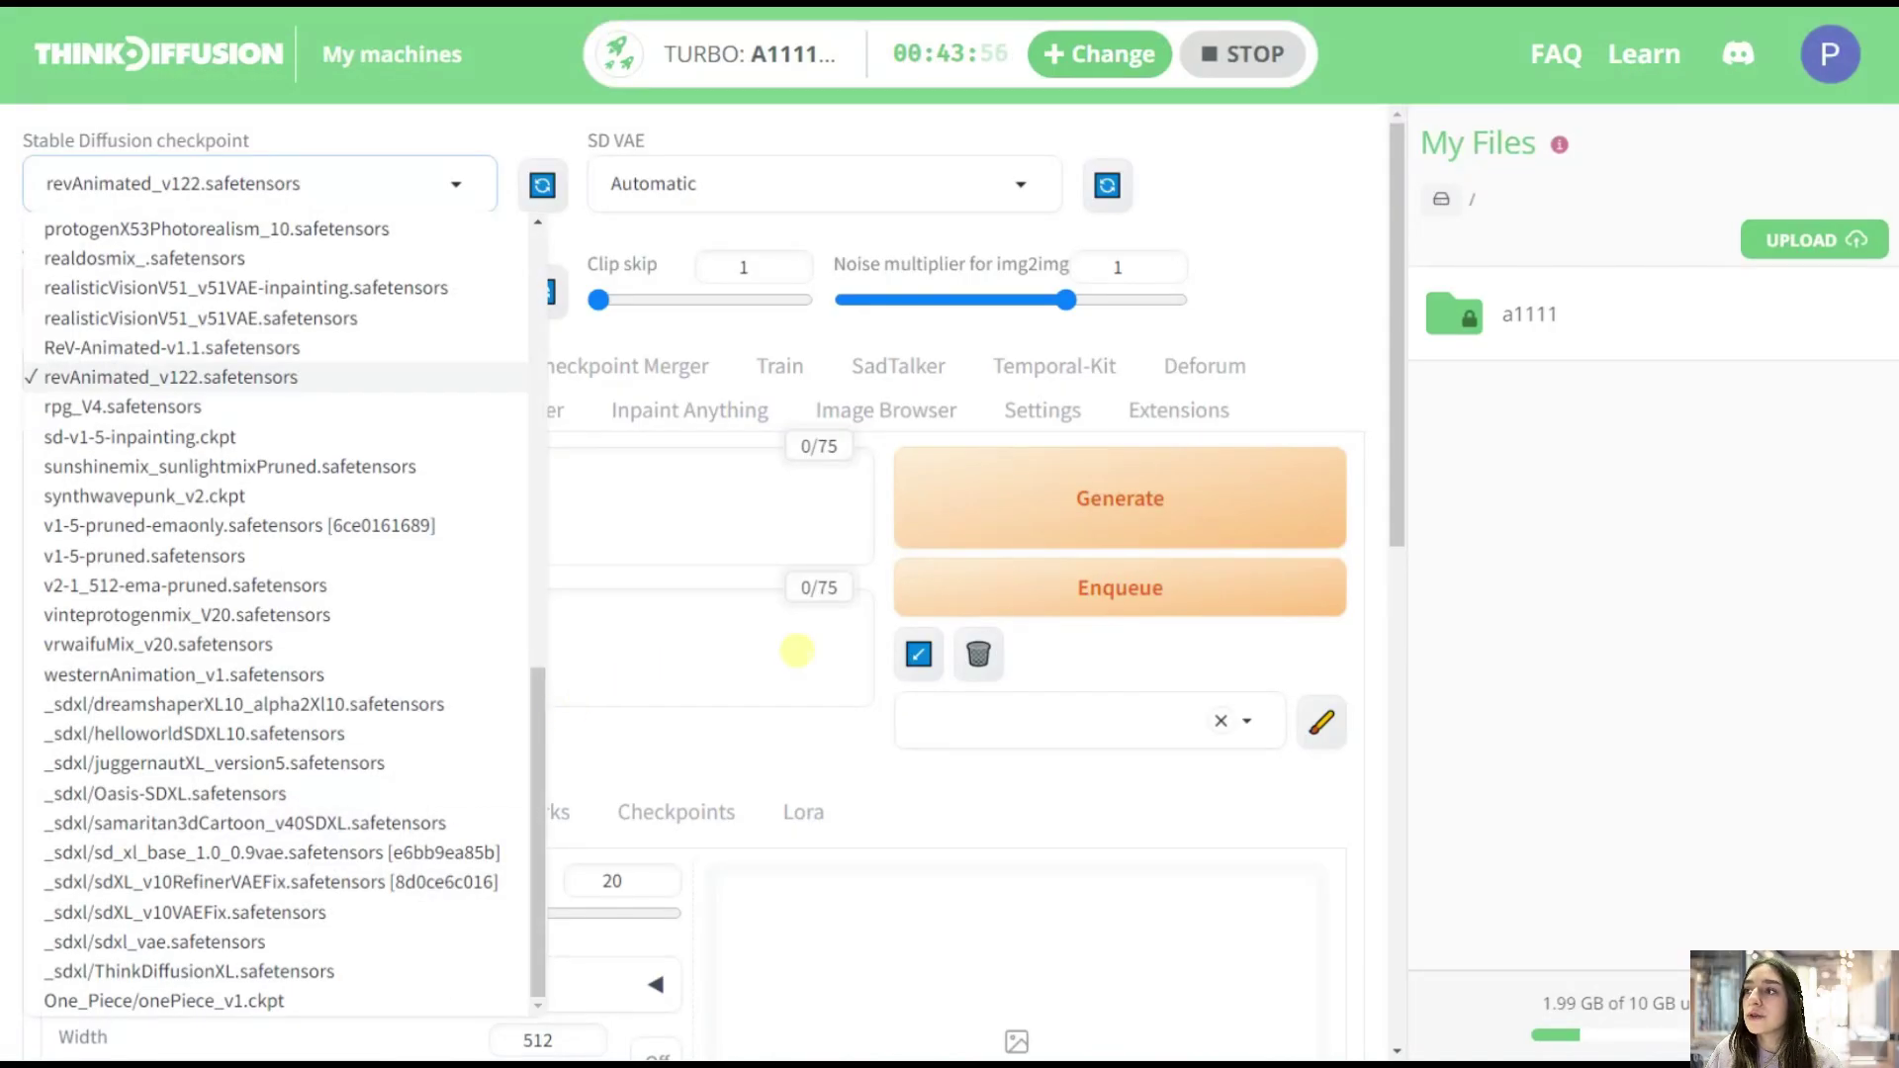
In My Files, go to the a1111 > models > Stable-Diffusion folder
left_click(1471, 326)
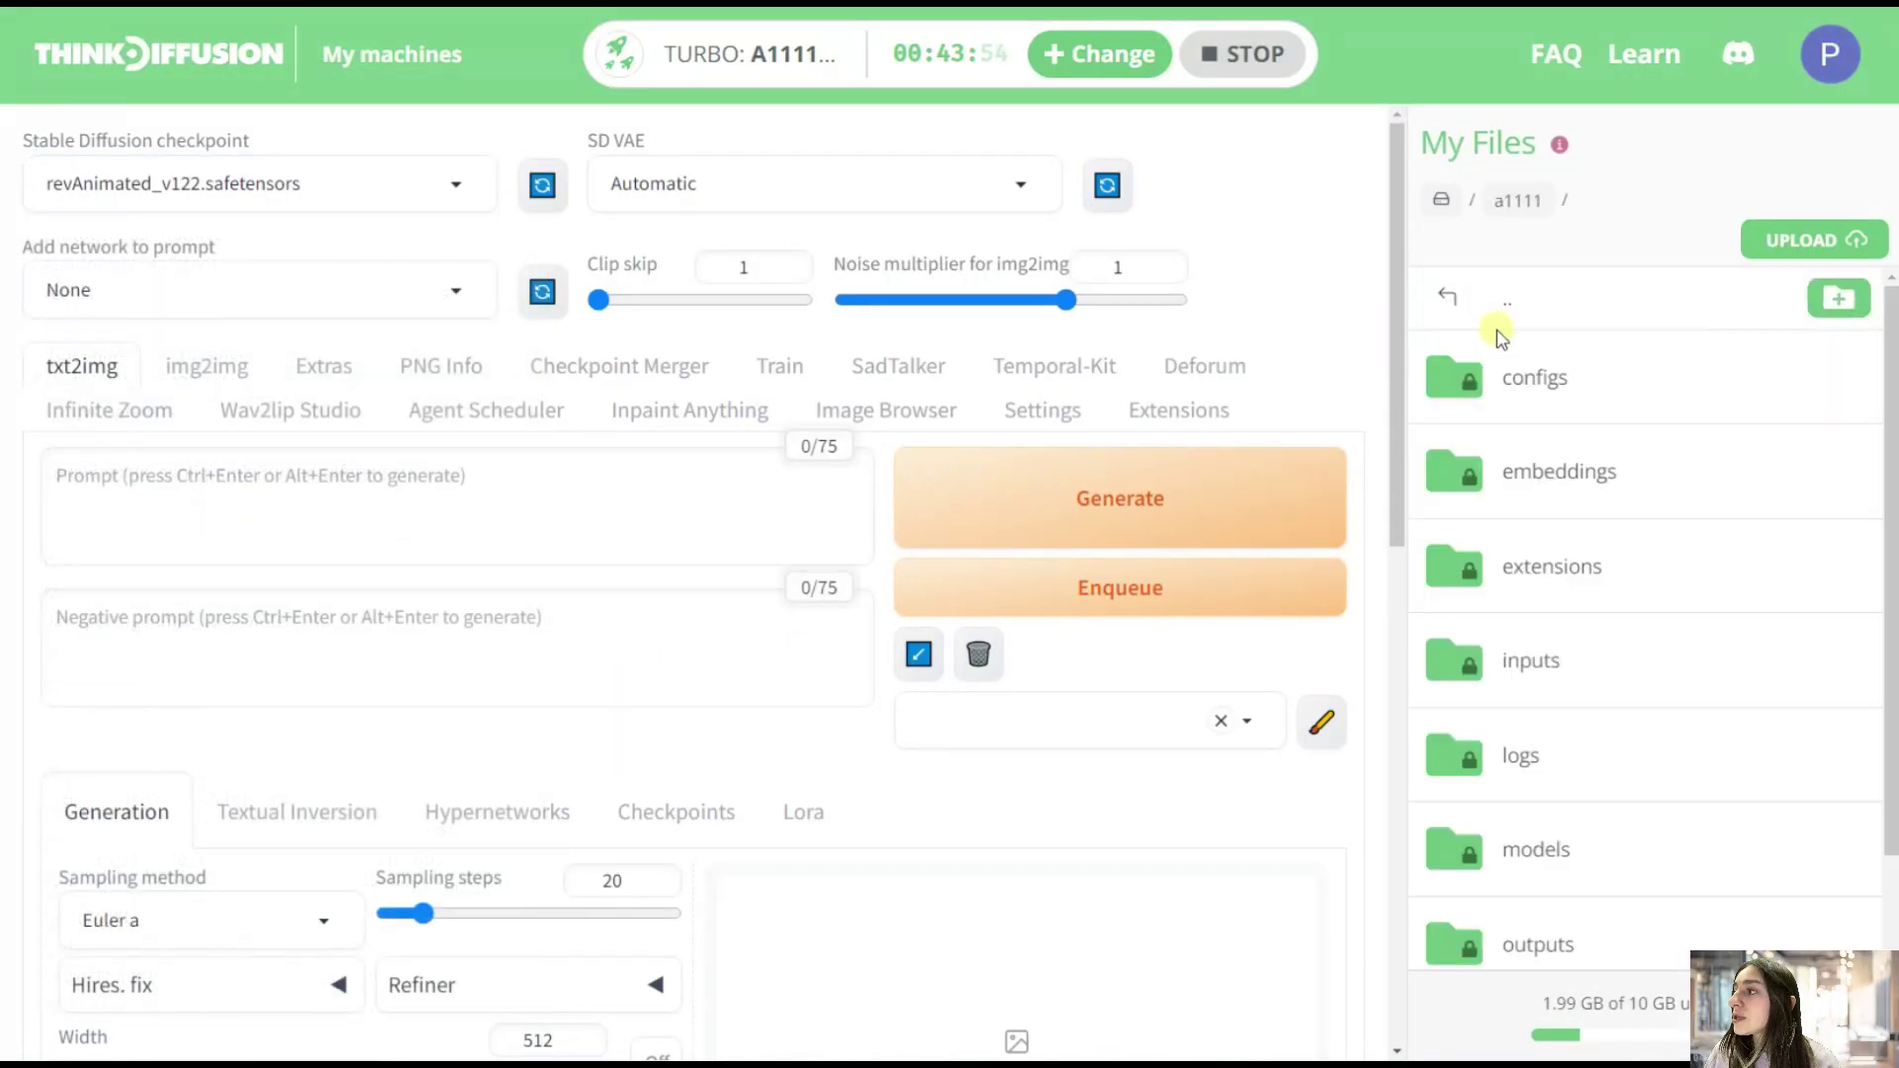
scroll(1509, 432, "down", 1)
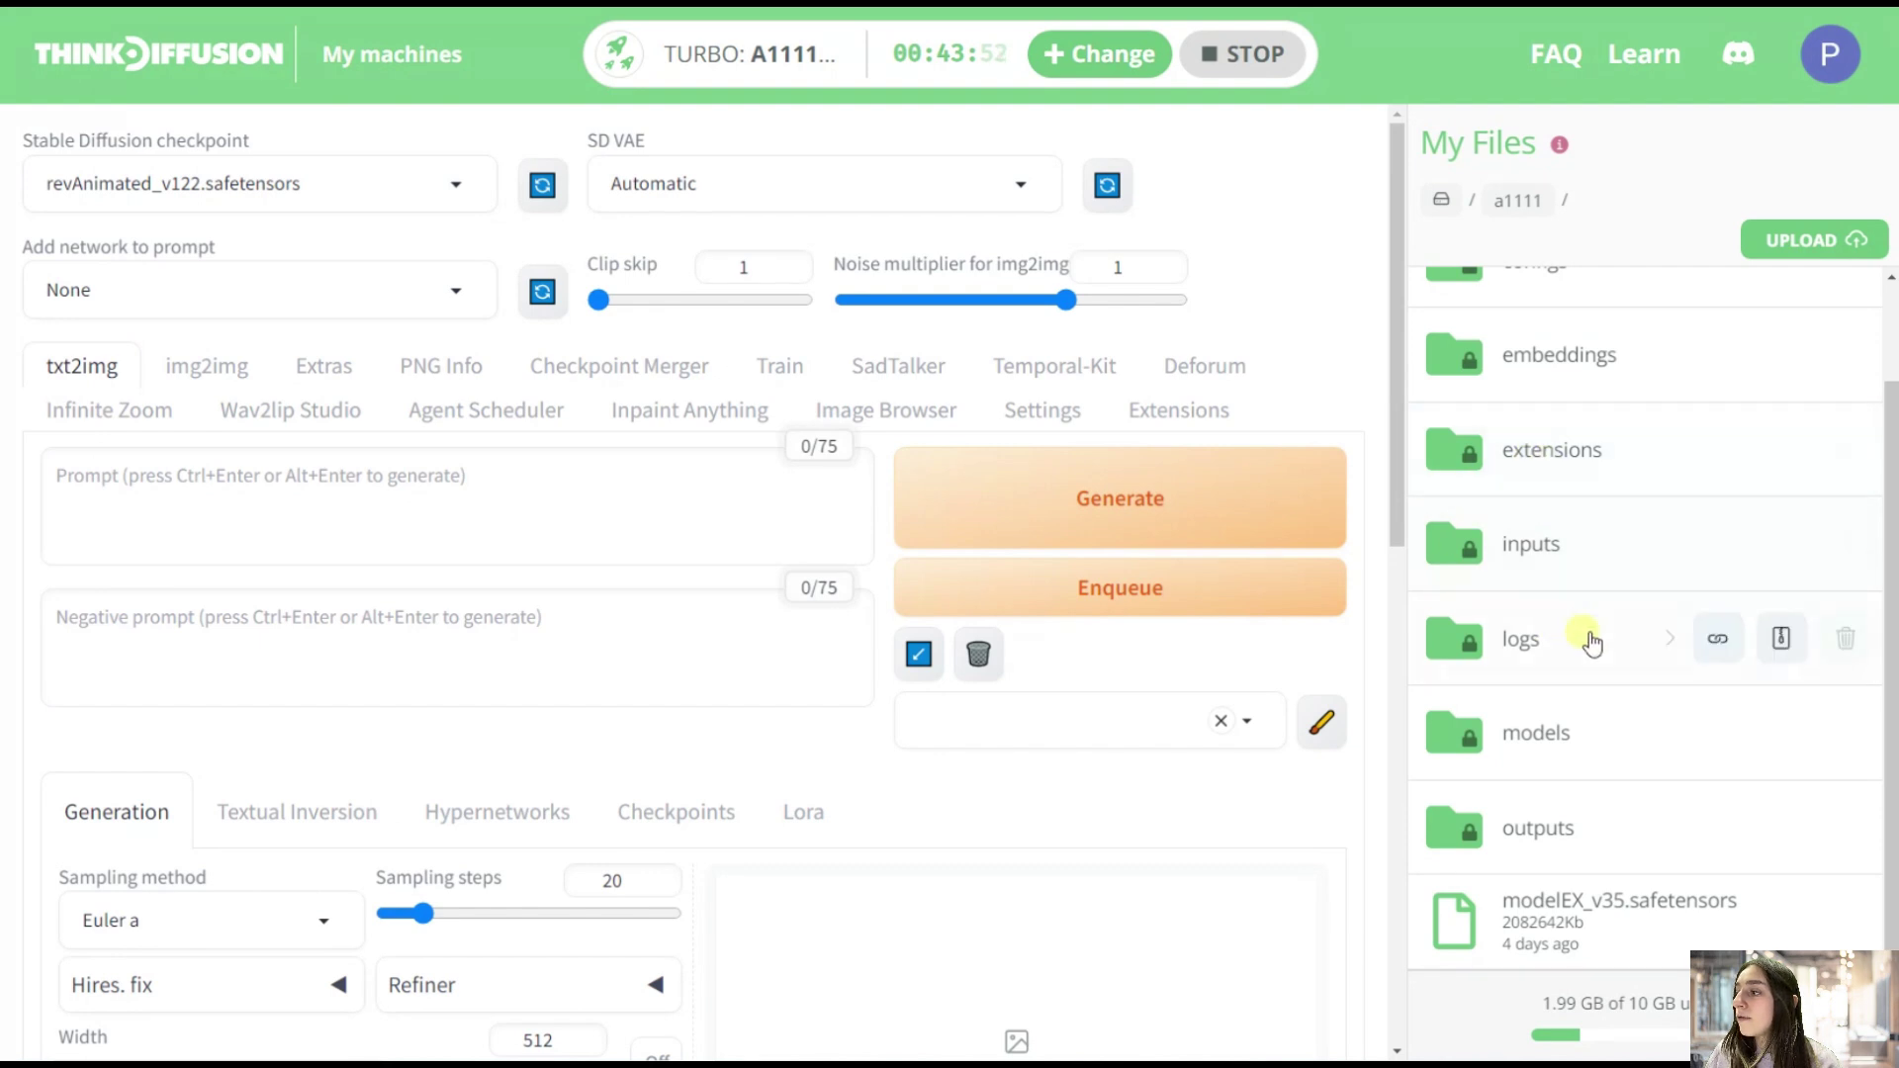
left_click(1585, 762)
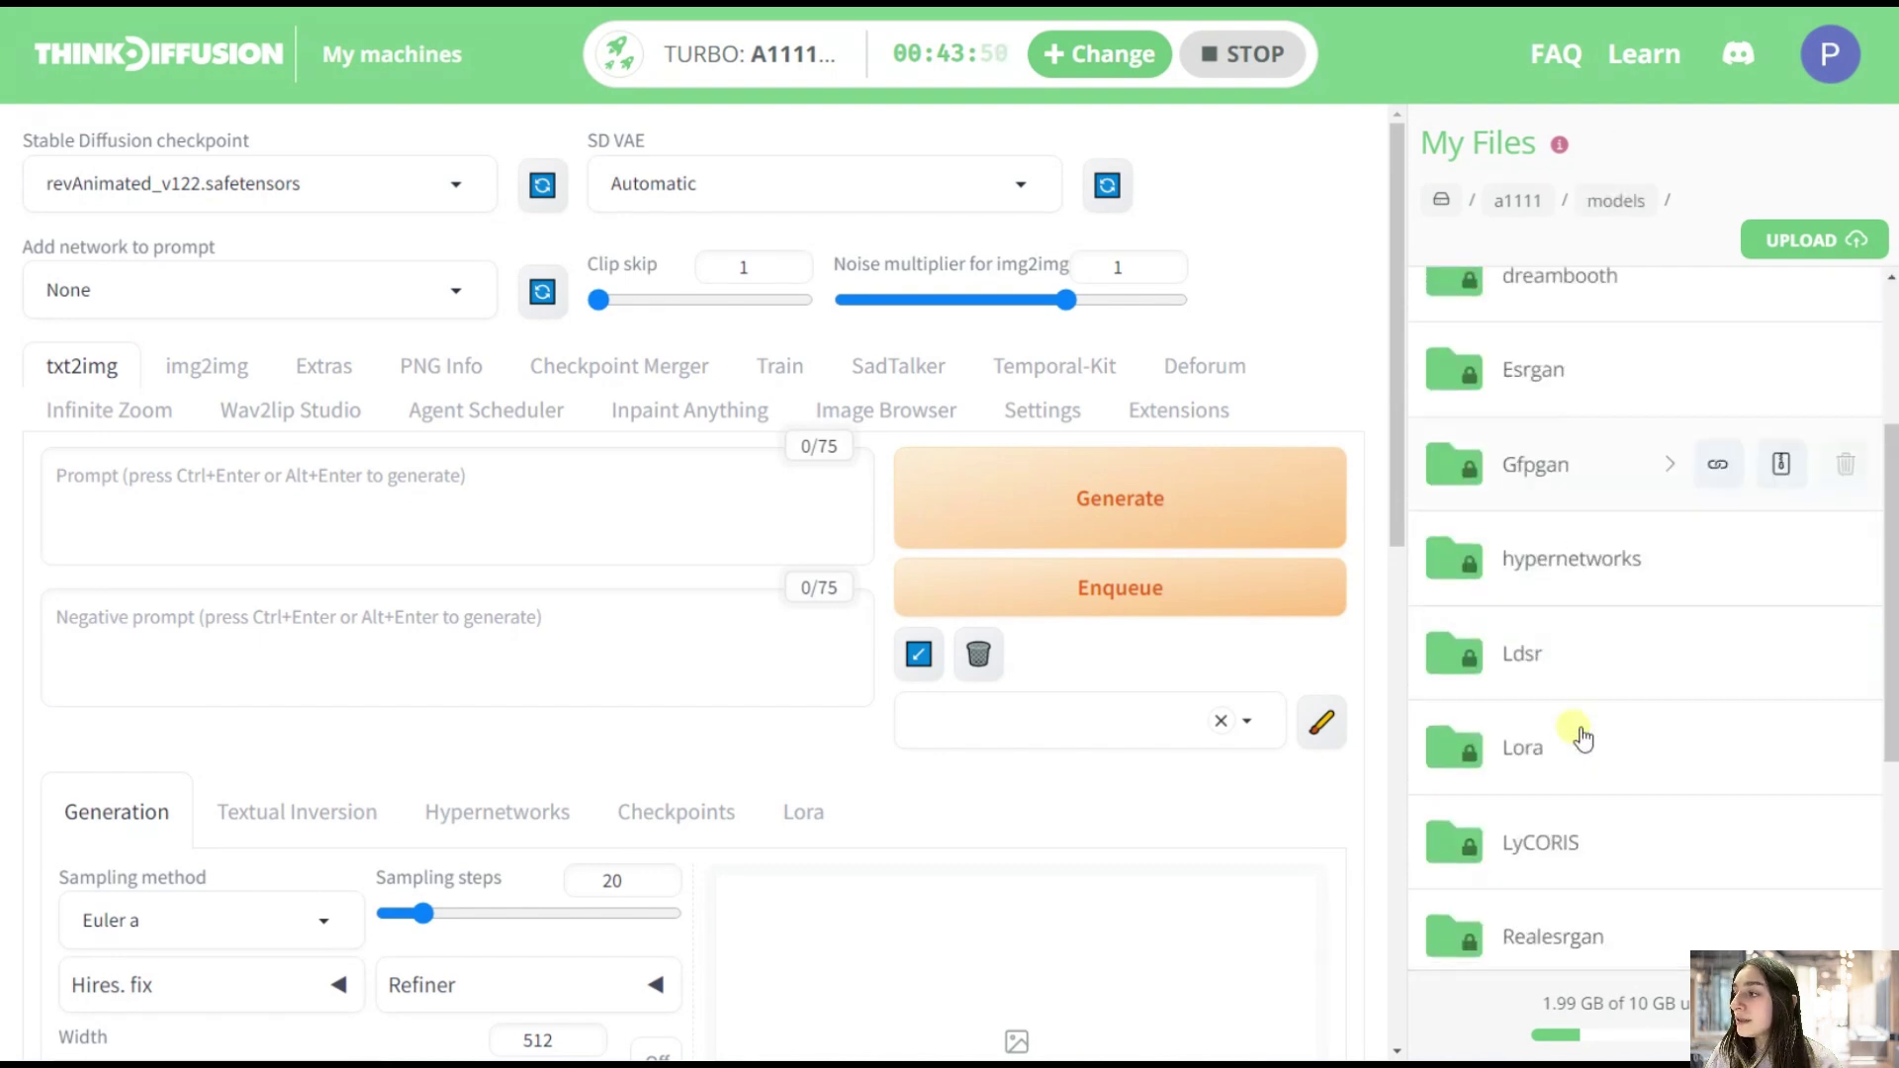
scroll(1575, 744, "down", 4)
left_click(1555, 736)
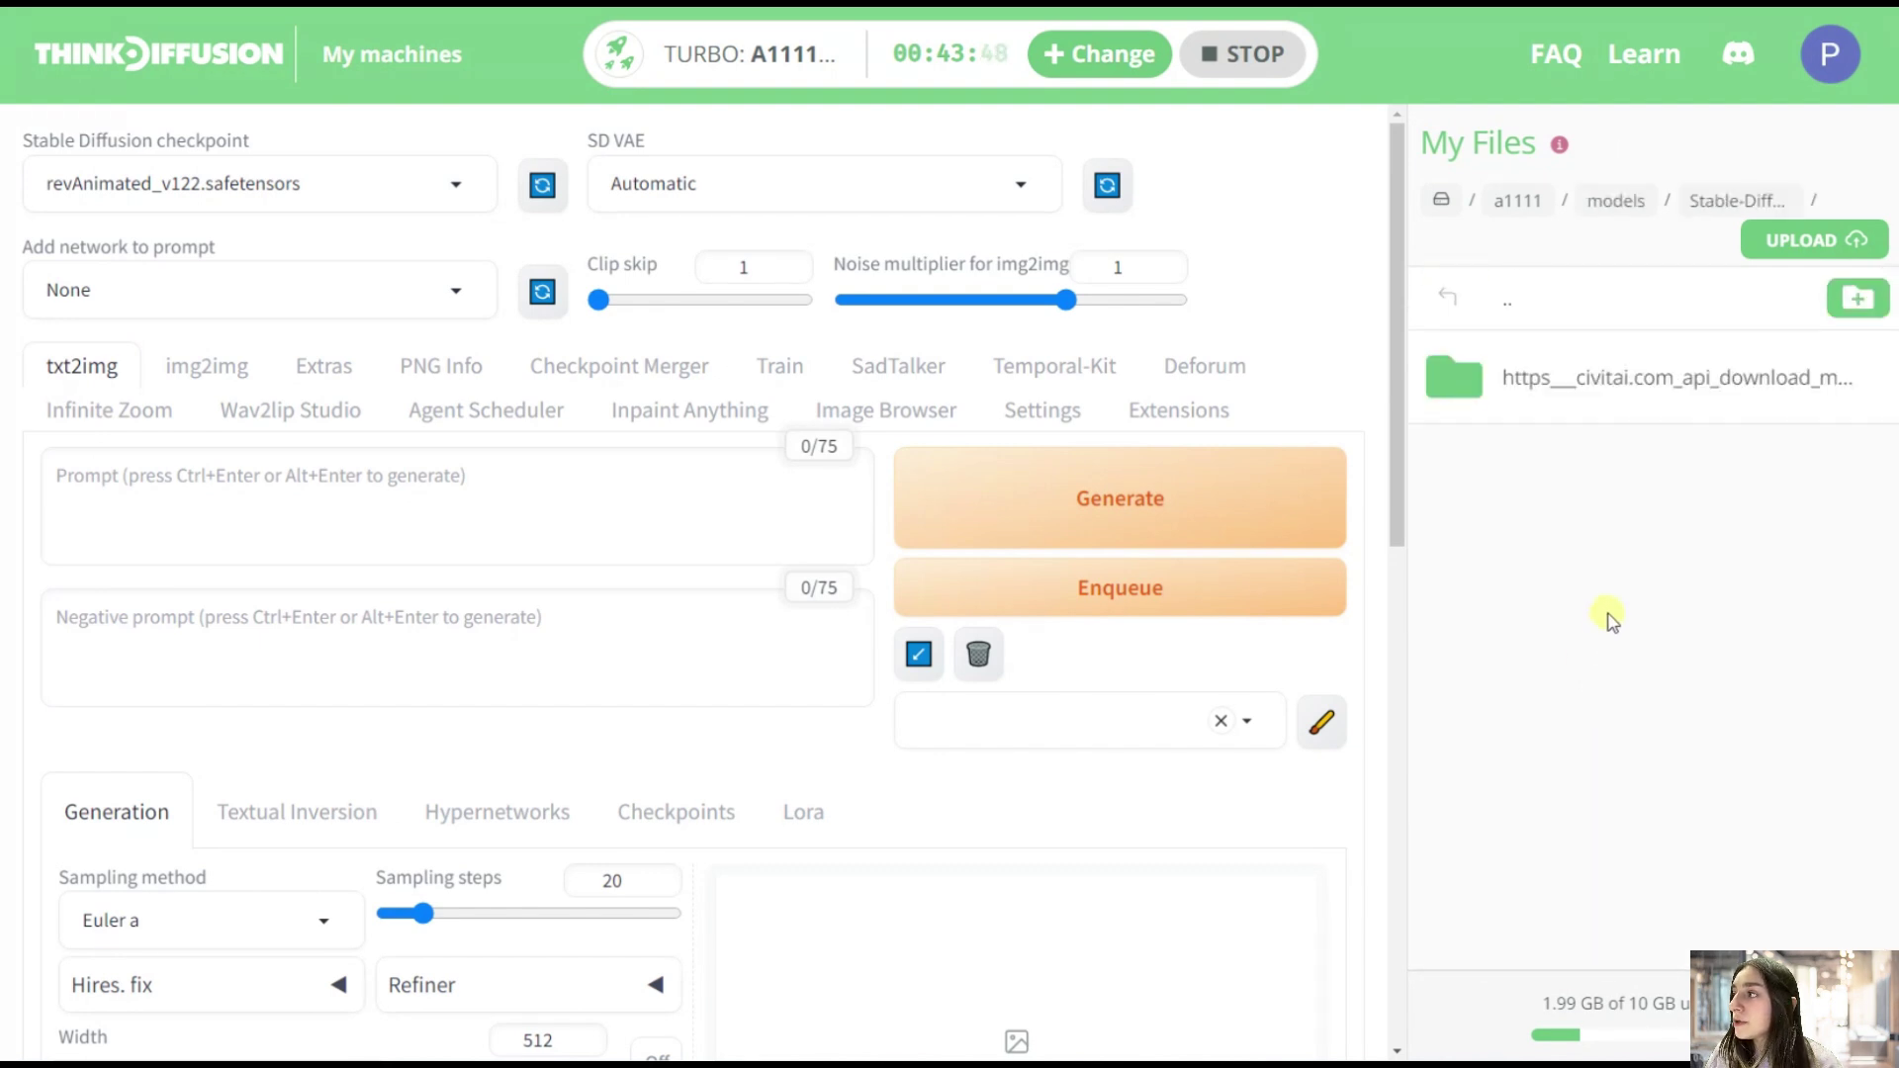
Upload the checkpoint by submitting the pasted Civitai download URL
left_click(1773, 259)
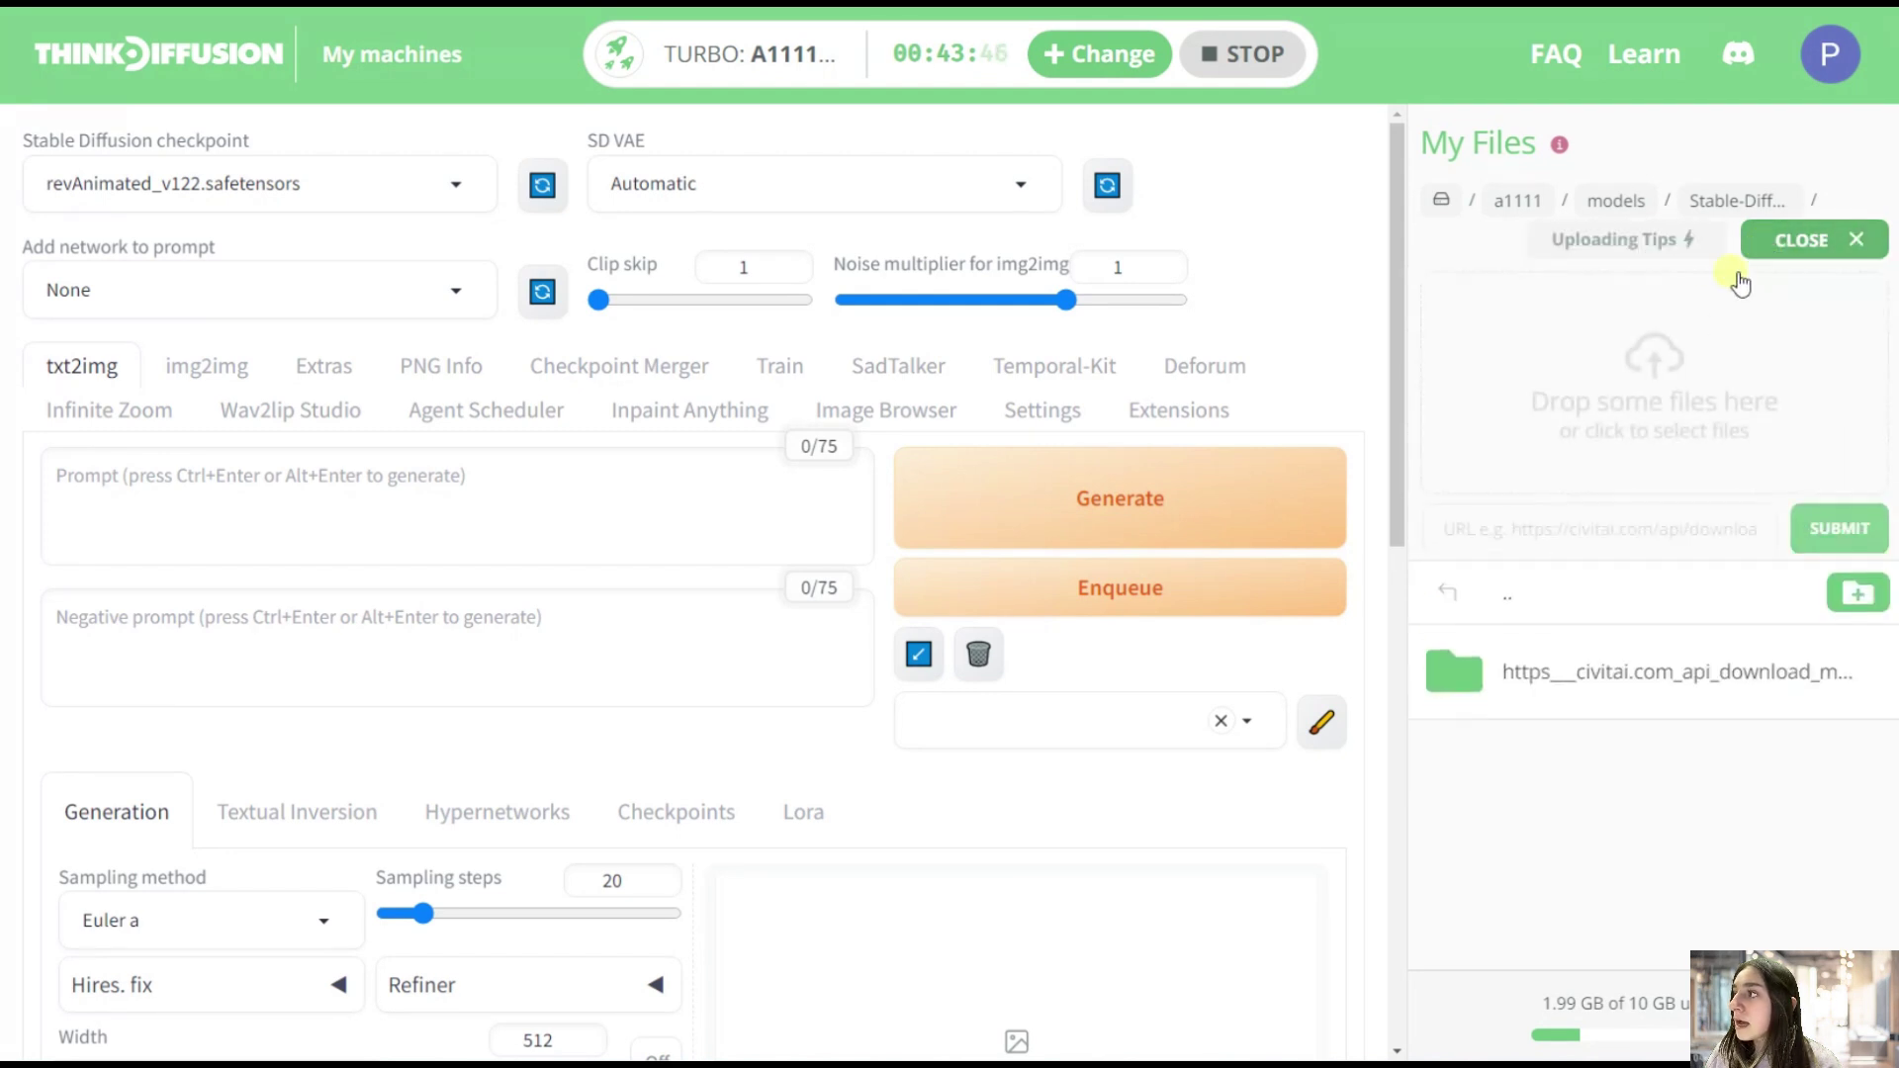
left_click(1576, 539)
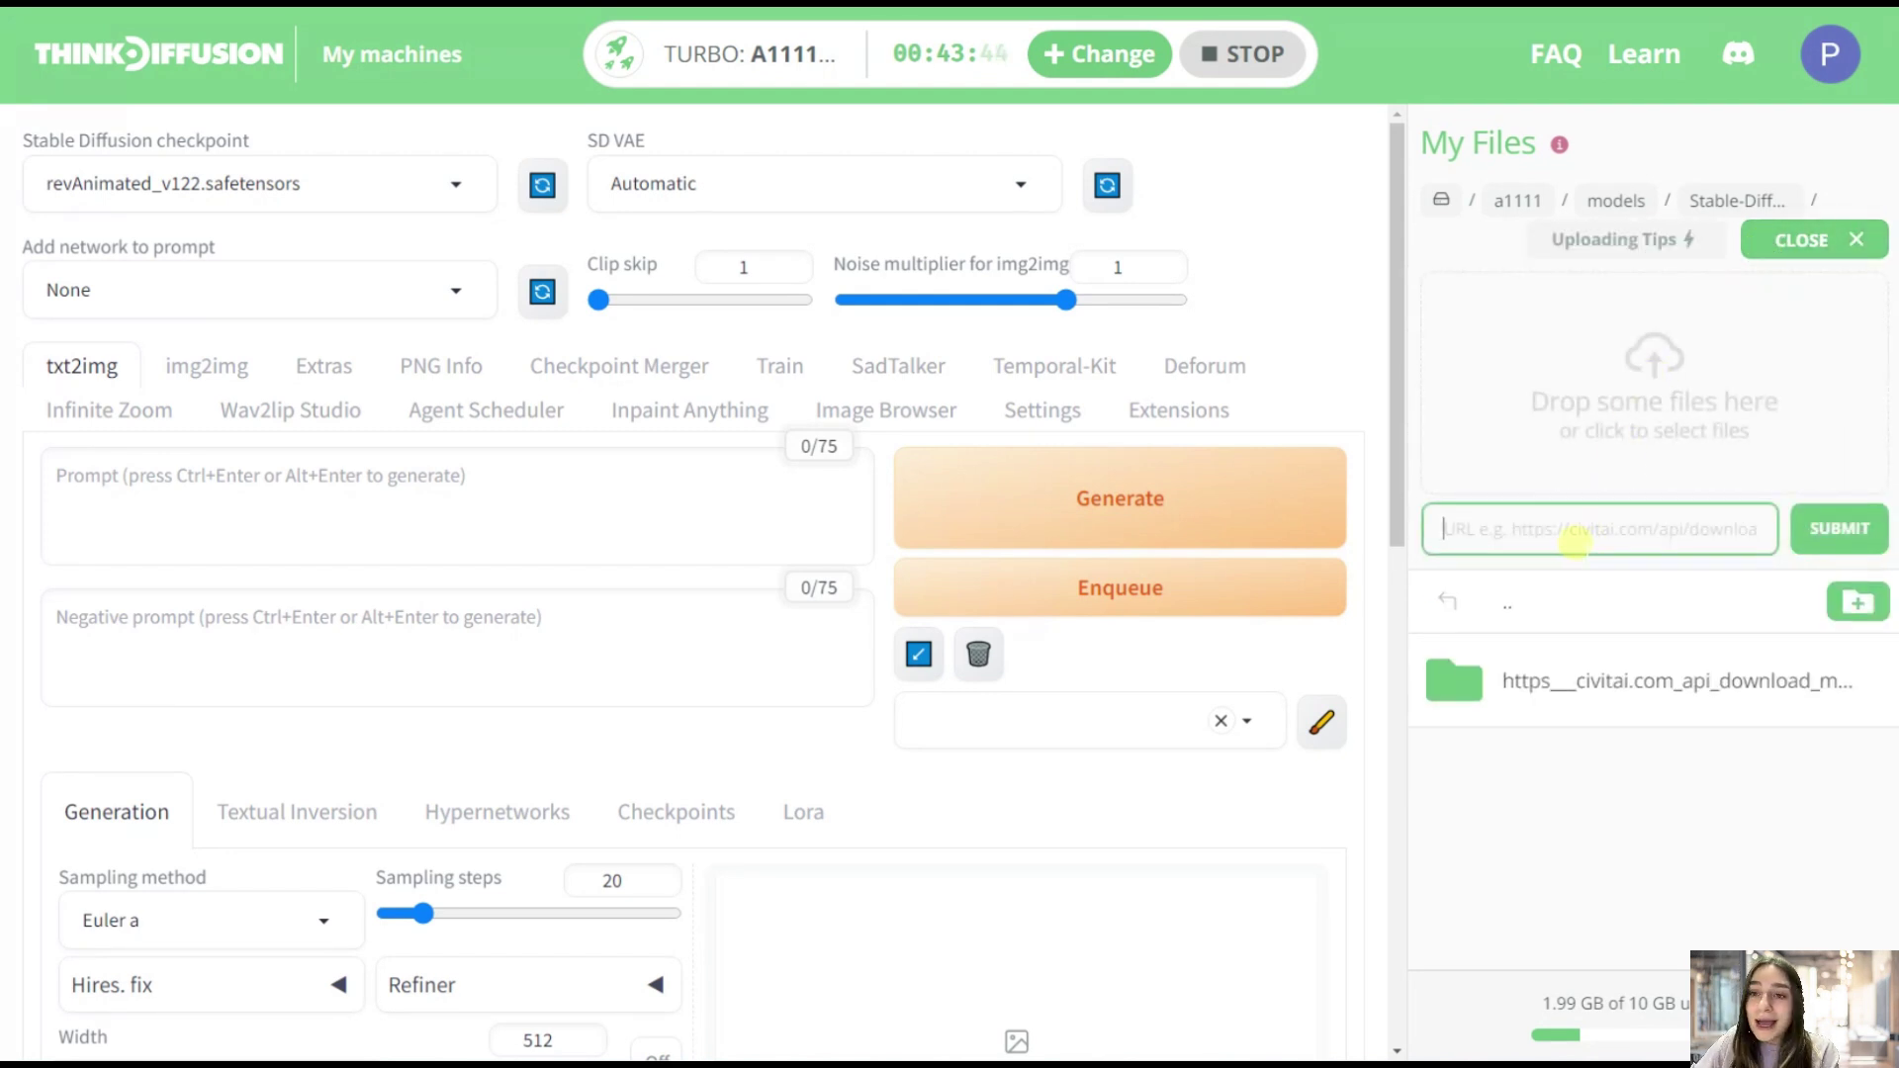
key("ctrl+v")
left_click(1856, 544)
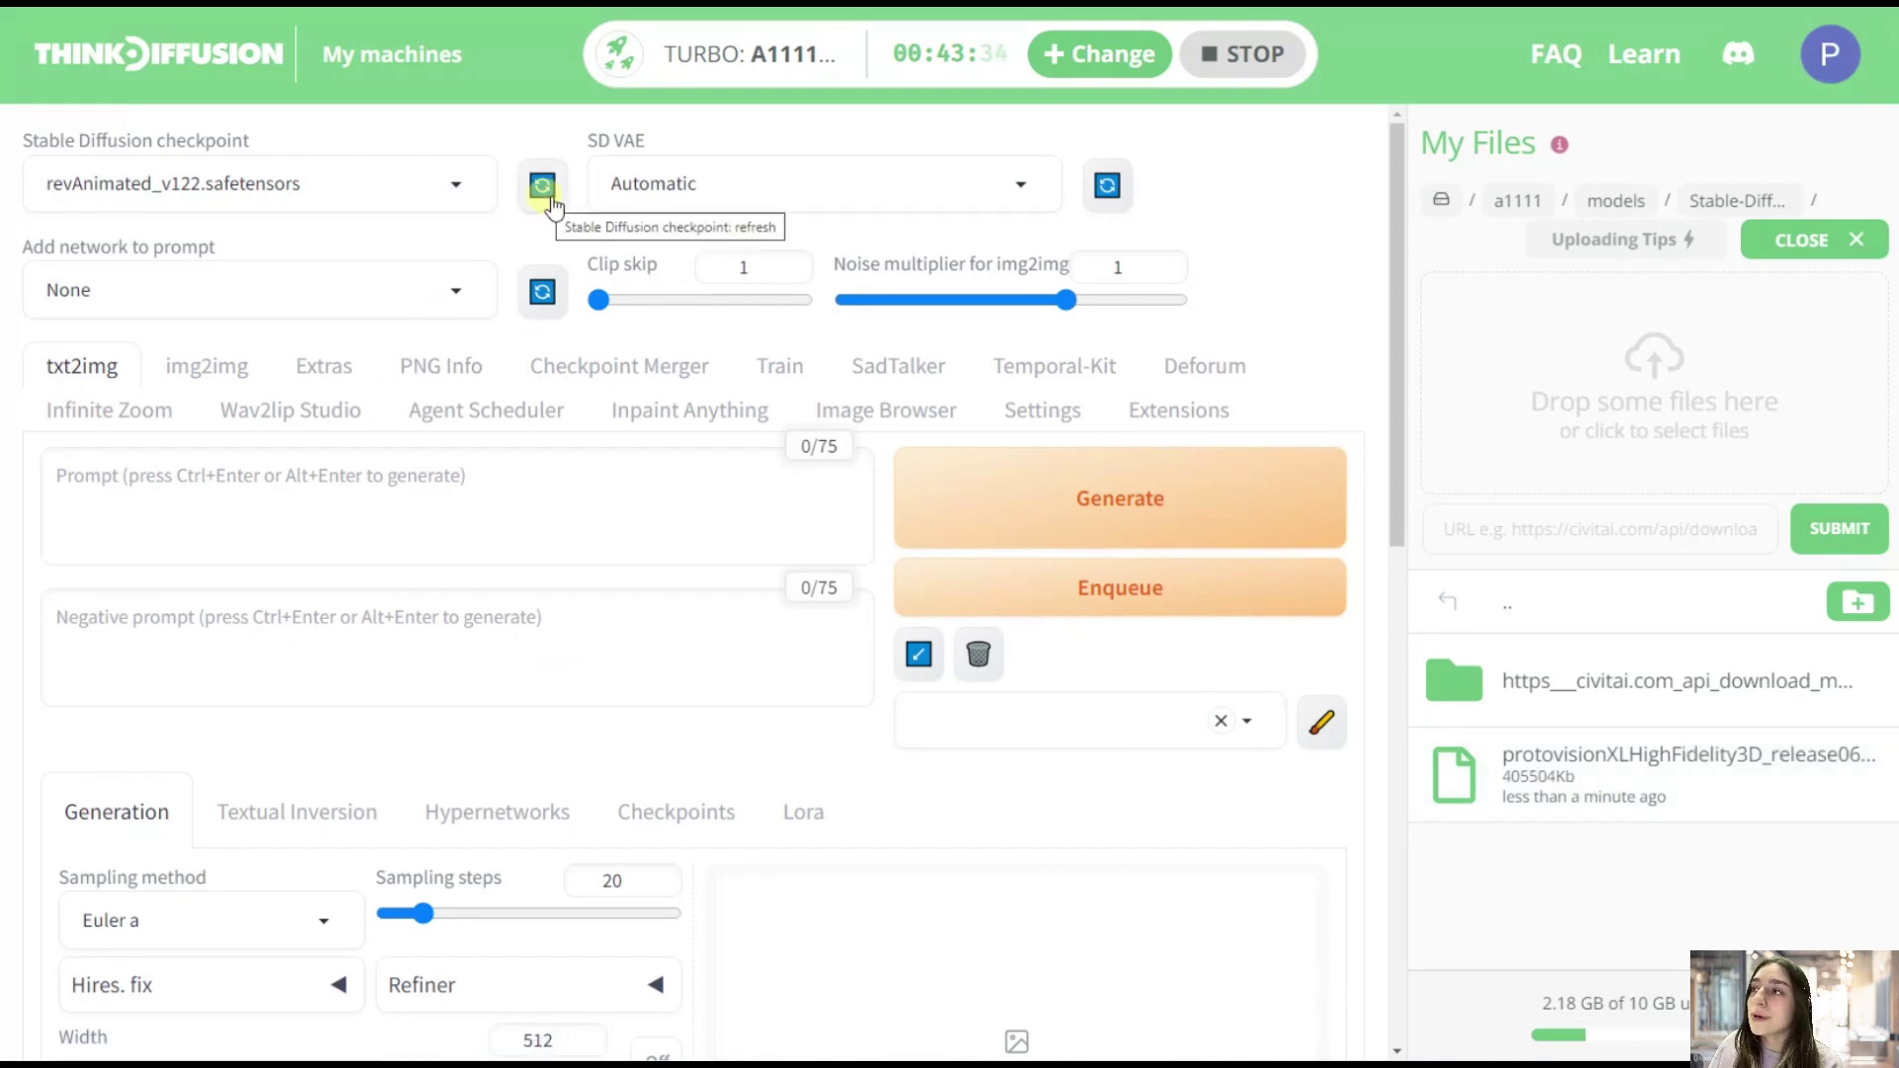
Refresh the checkpoint list, filter by 'proto' and load protovisionXLHighFidelity3D_release0630Bakedvae.safetensors
left_click(551, 201)
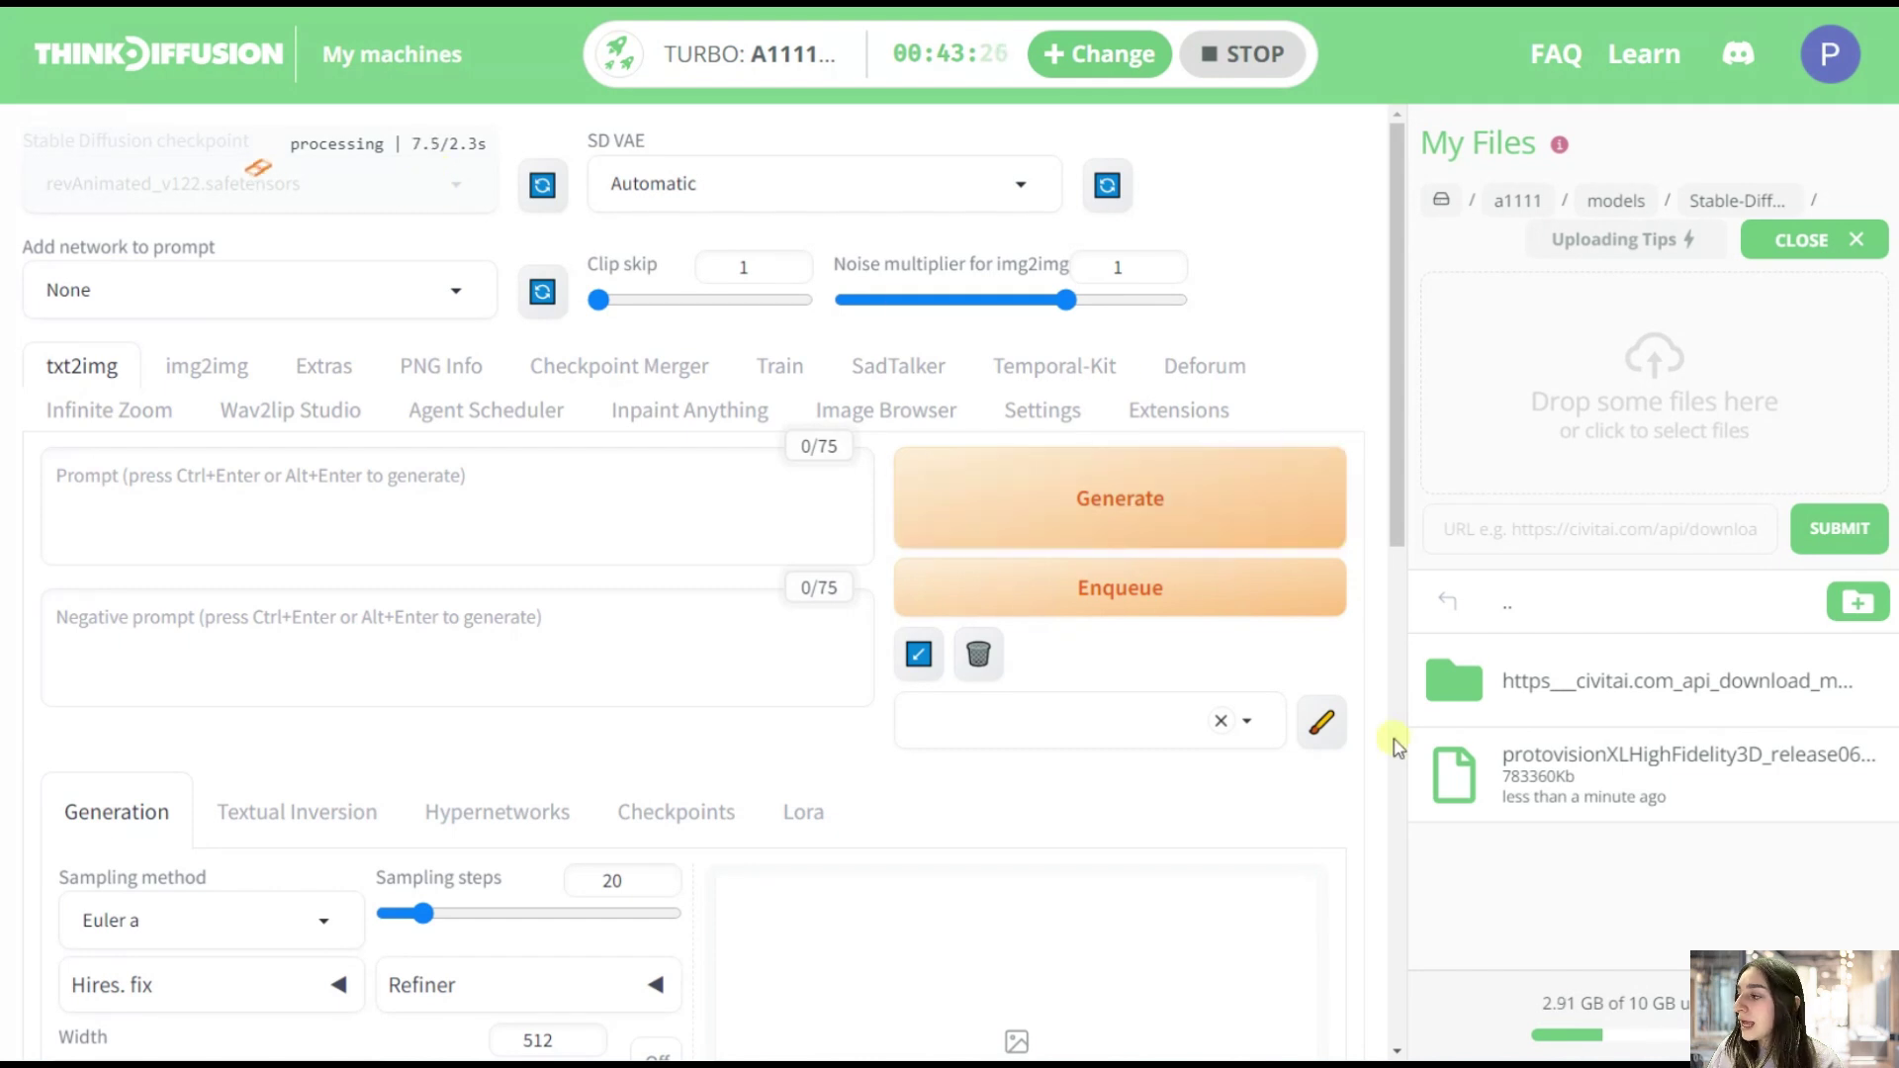
mouse_move(1498, 770)
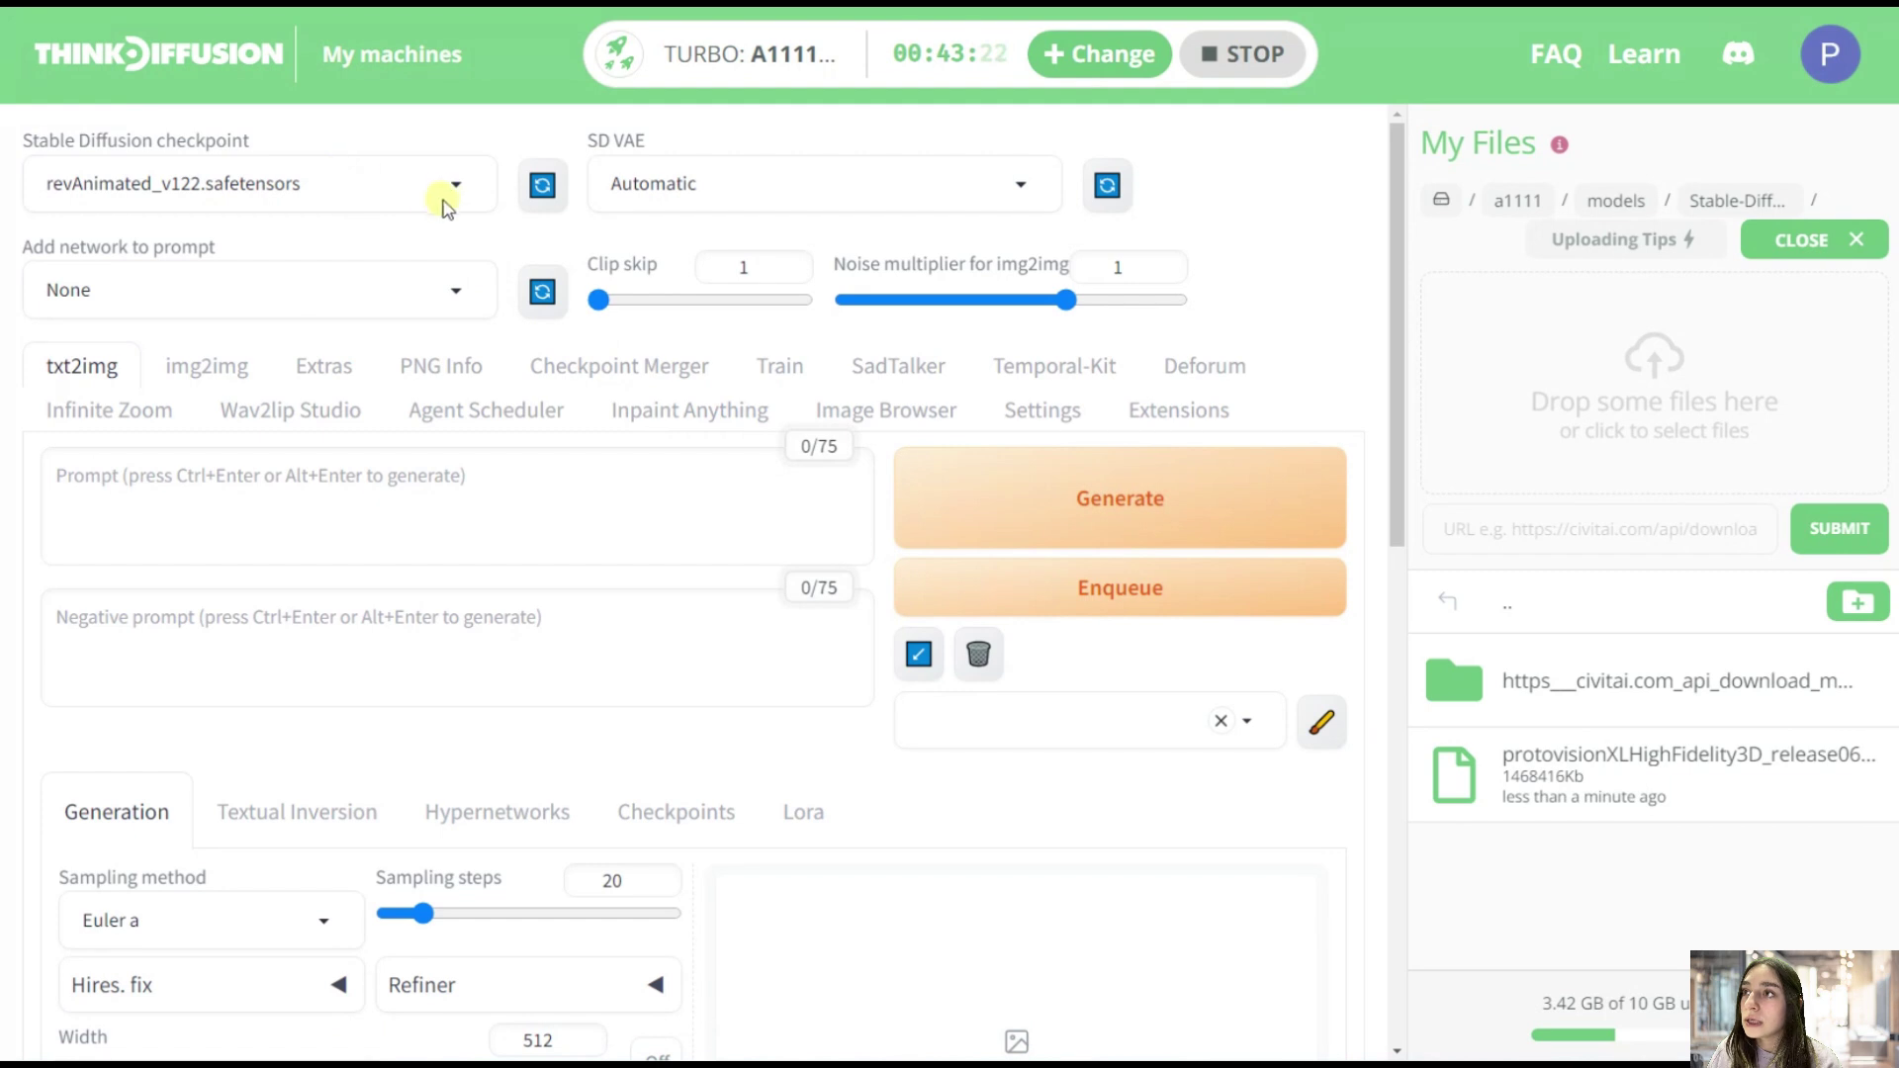
left_click(454, 188)
left_click_drag(310, 184, 38, 205)
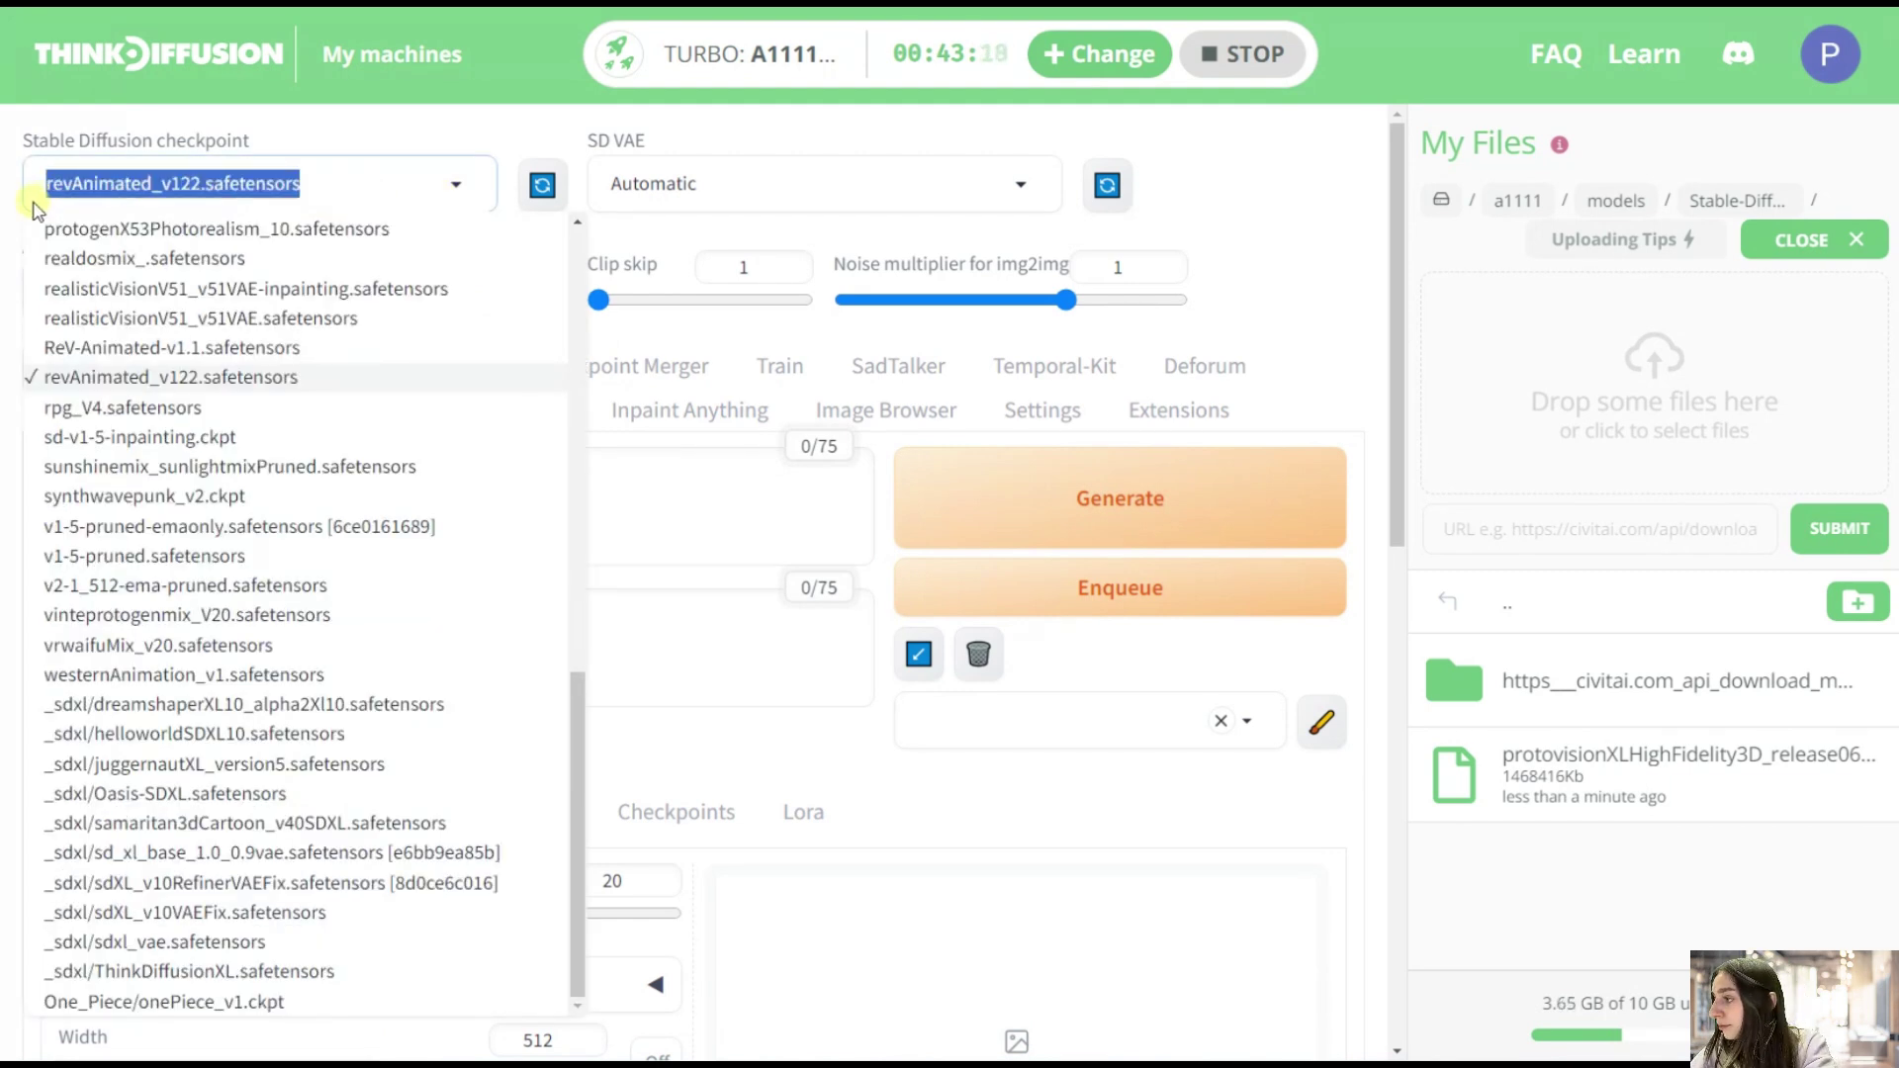
type("proto")
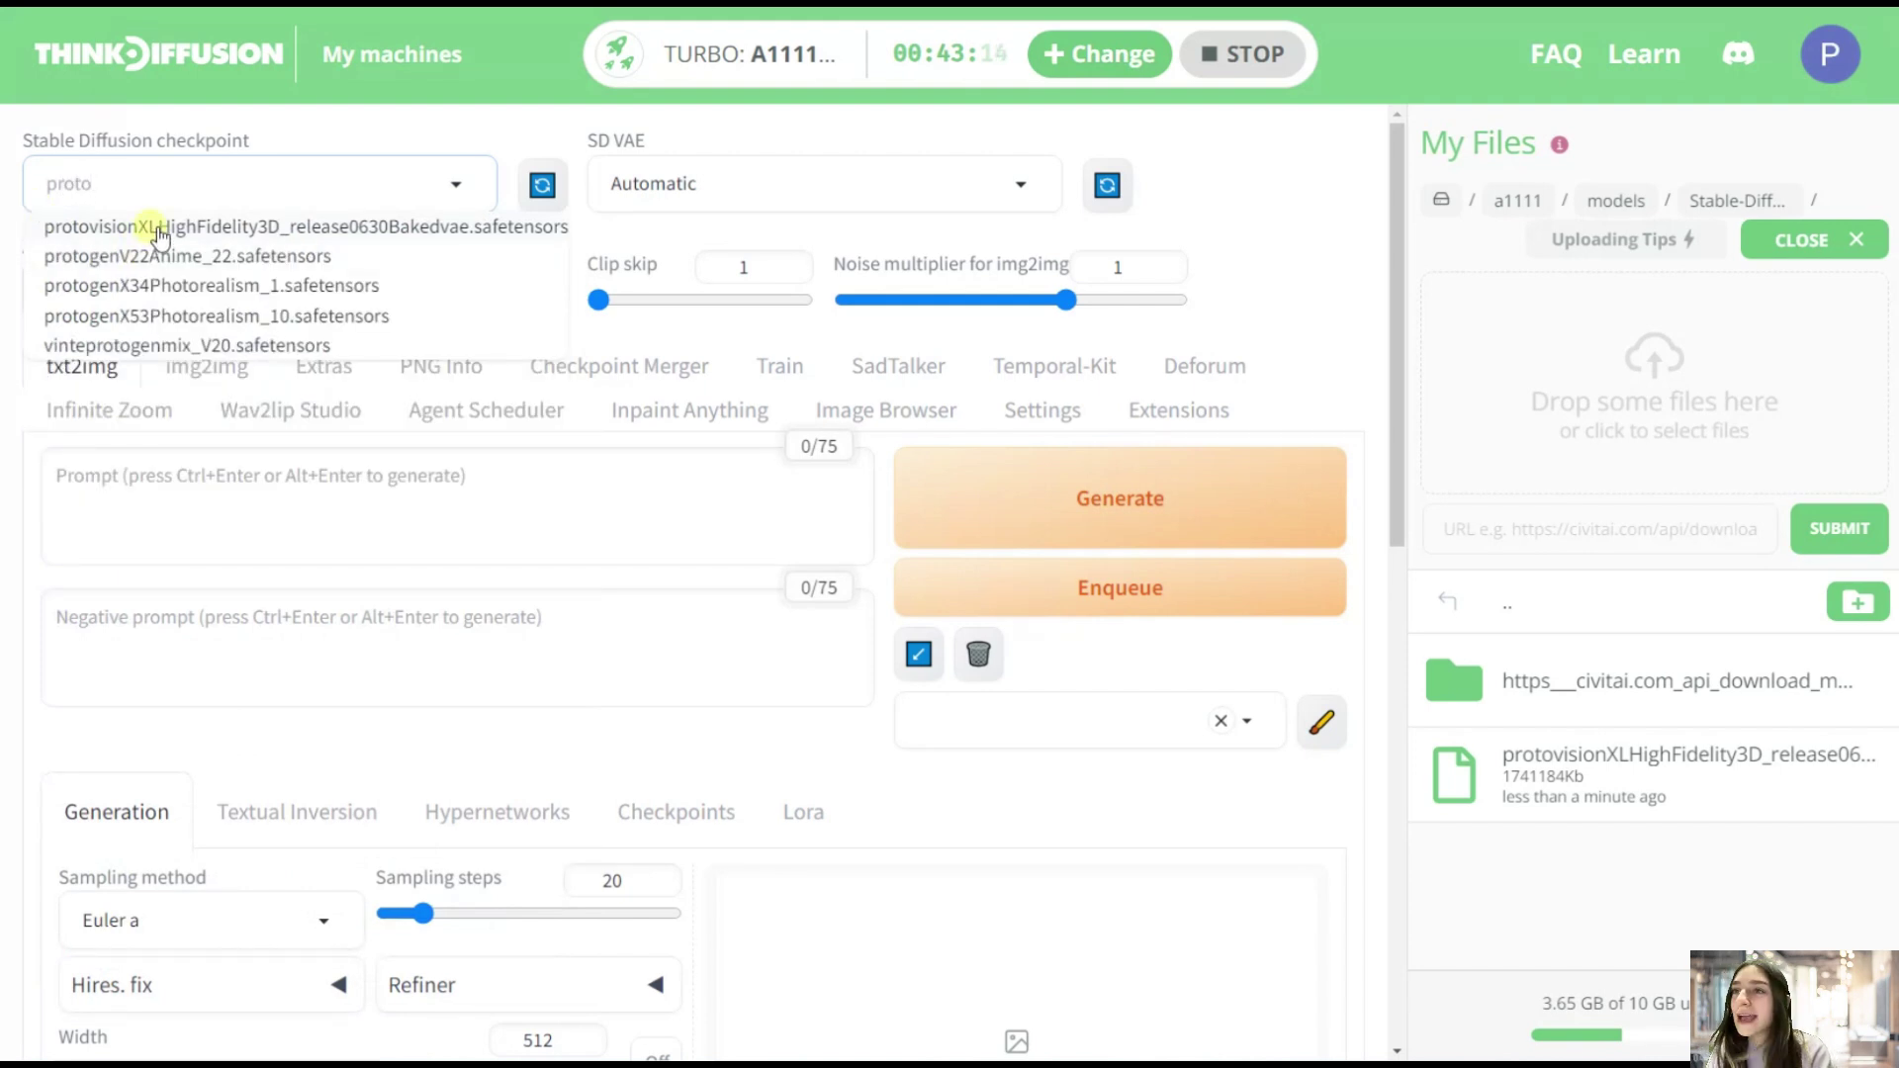
left_click(158, 227)
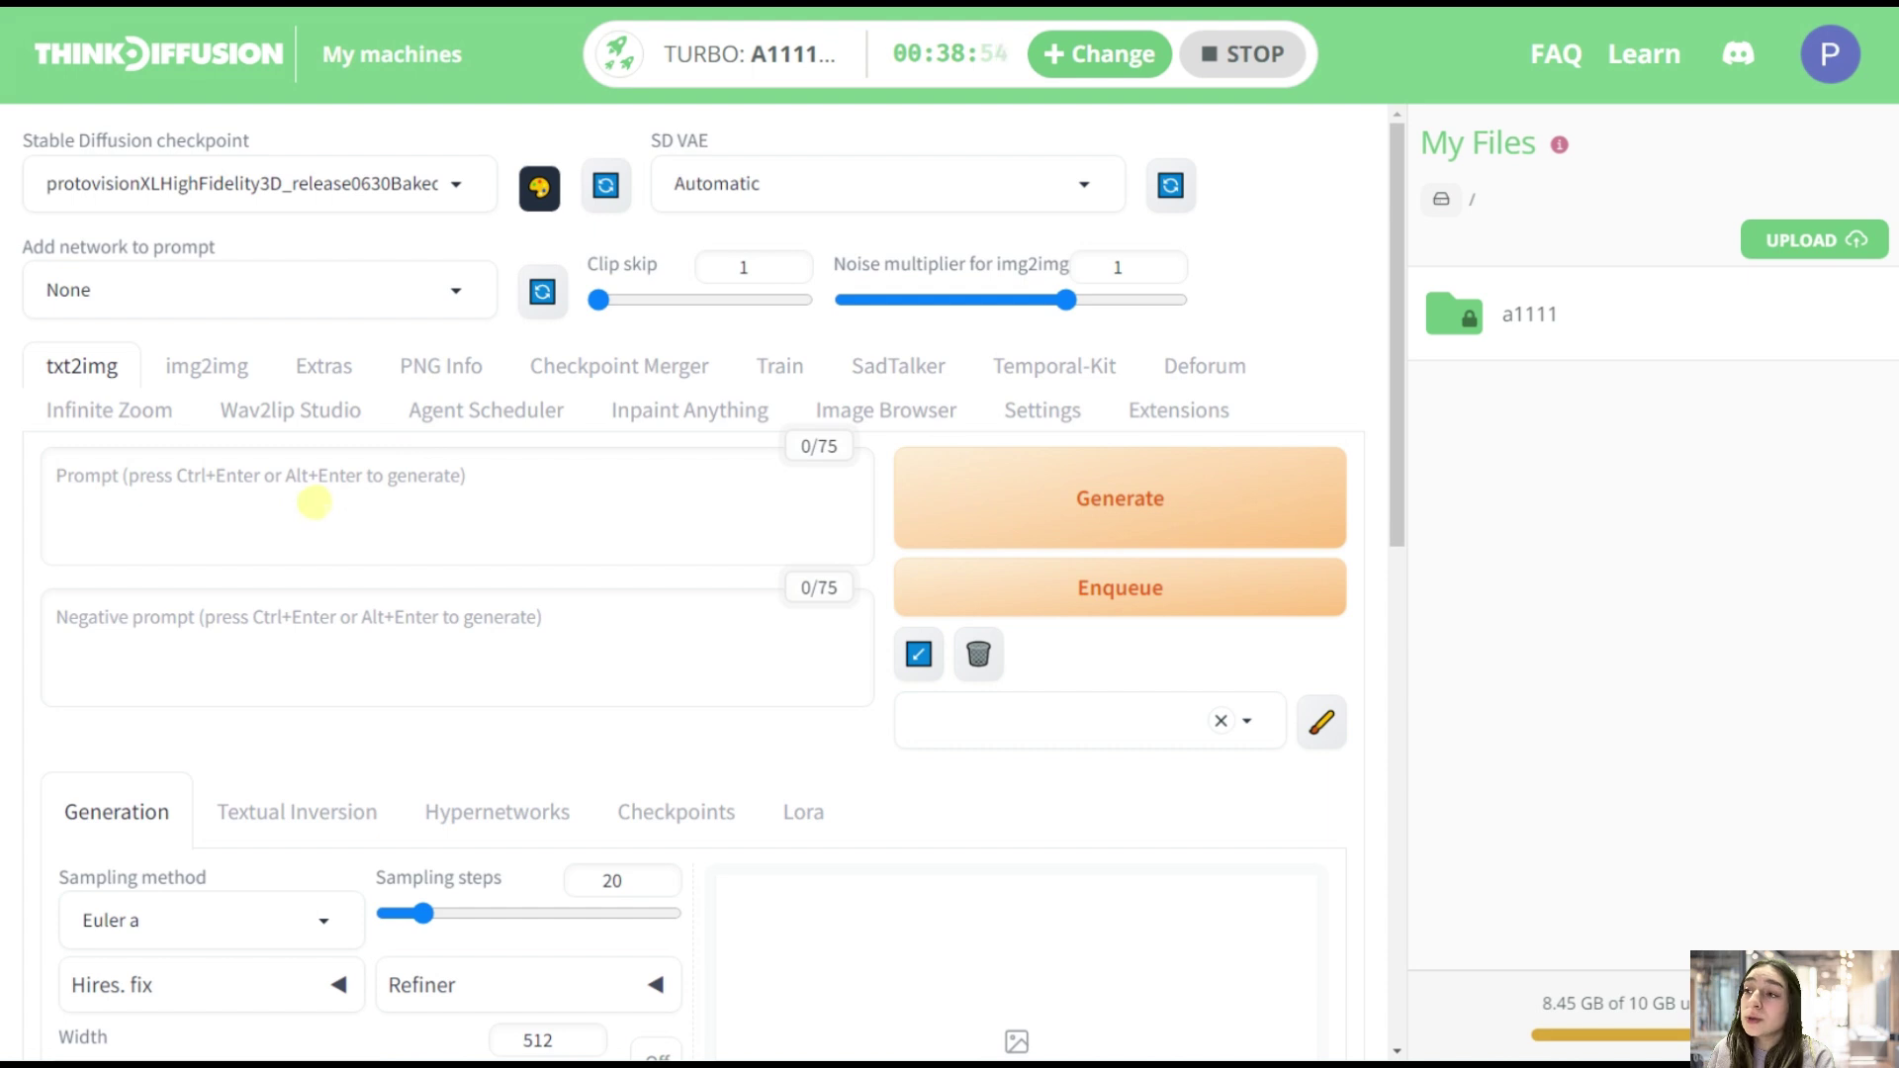
Paste the cyberpunk Joker prompt and the long quality-terms negative prompt into txt2img
left_click(312, 499)
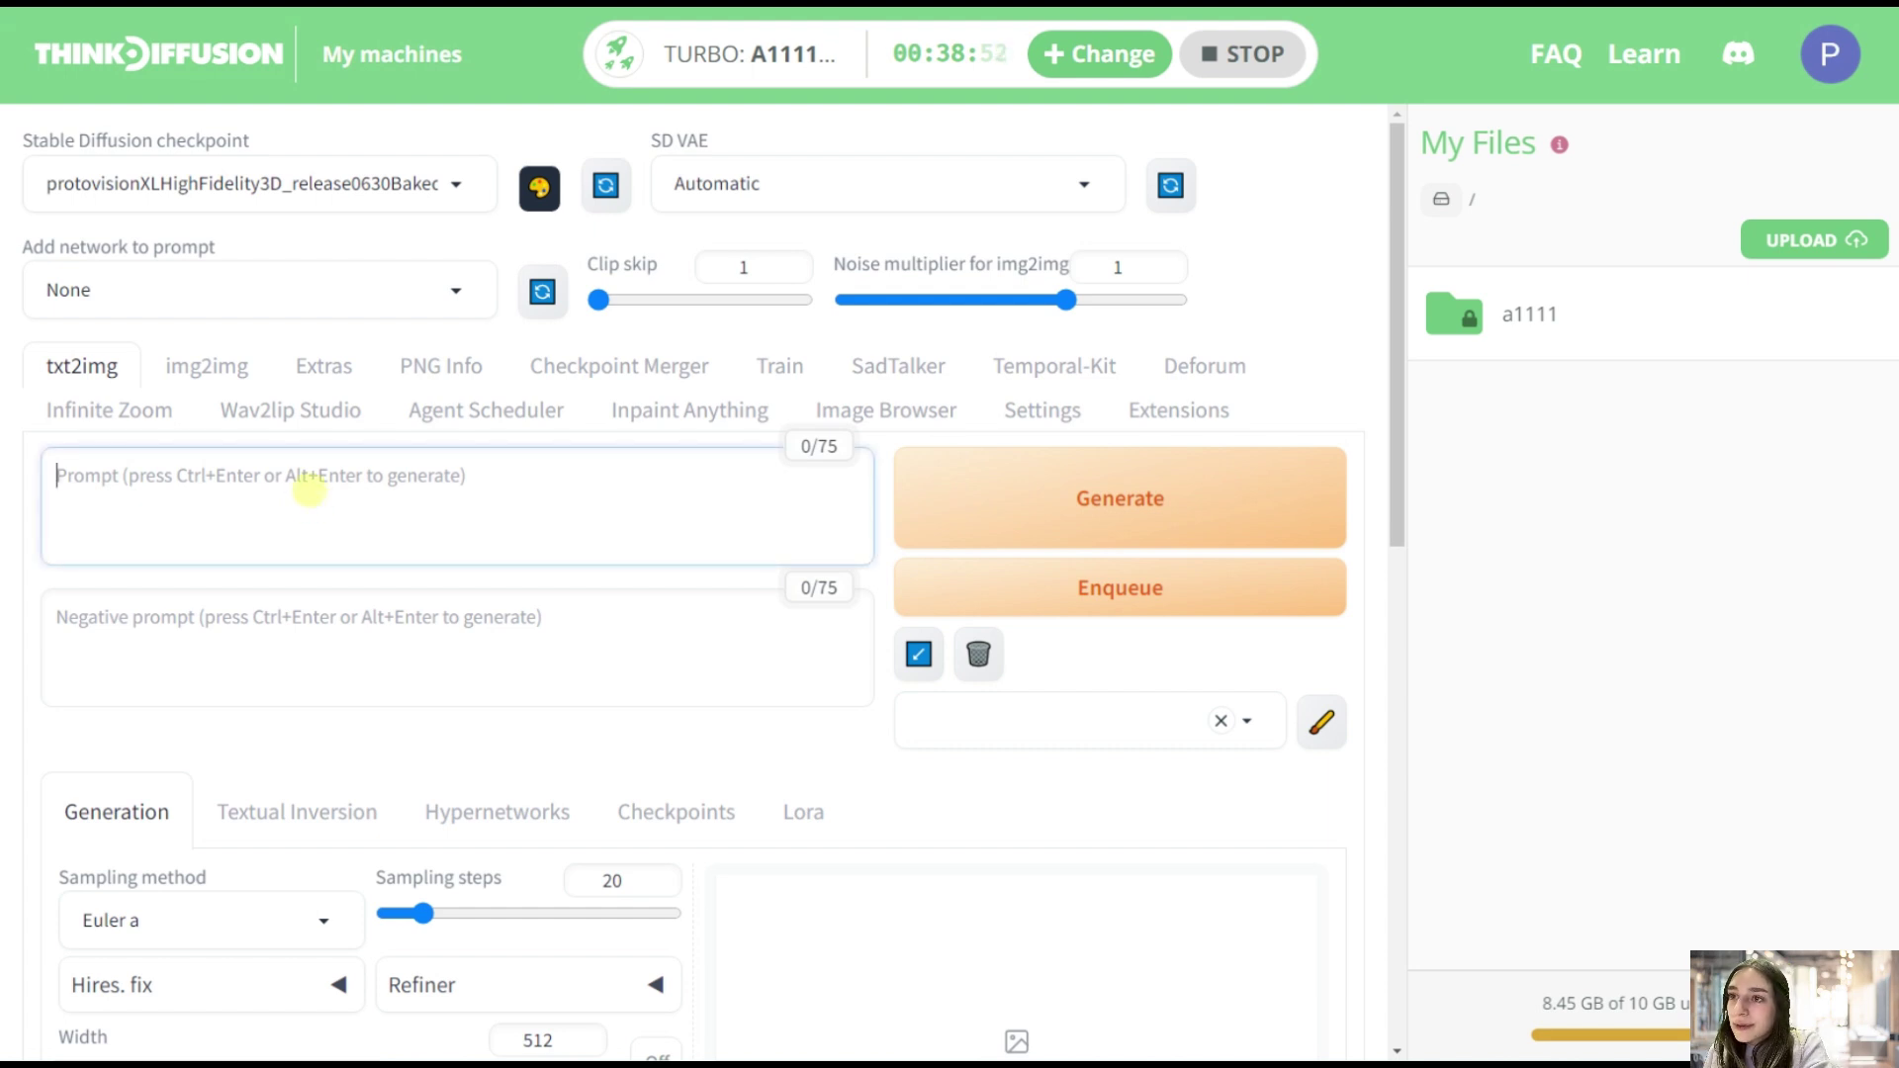
type("In the cyberpunk world, a transformed joker, with cybernetic enhancements, full body, perfect composition, hyperrealistic, super detailed, 8k, high quality, trending art, trending on artstation, sharp focus, studio photo, intricate details, highly detailed")
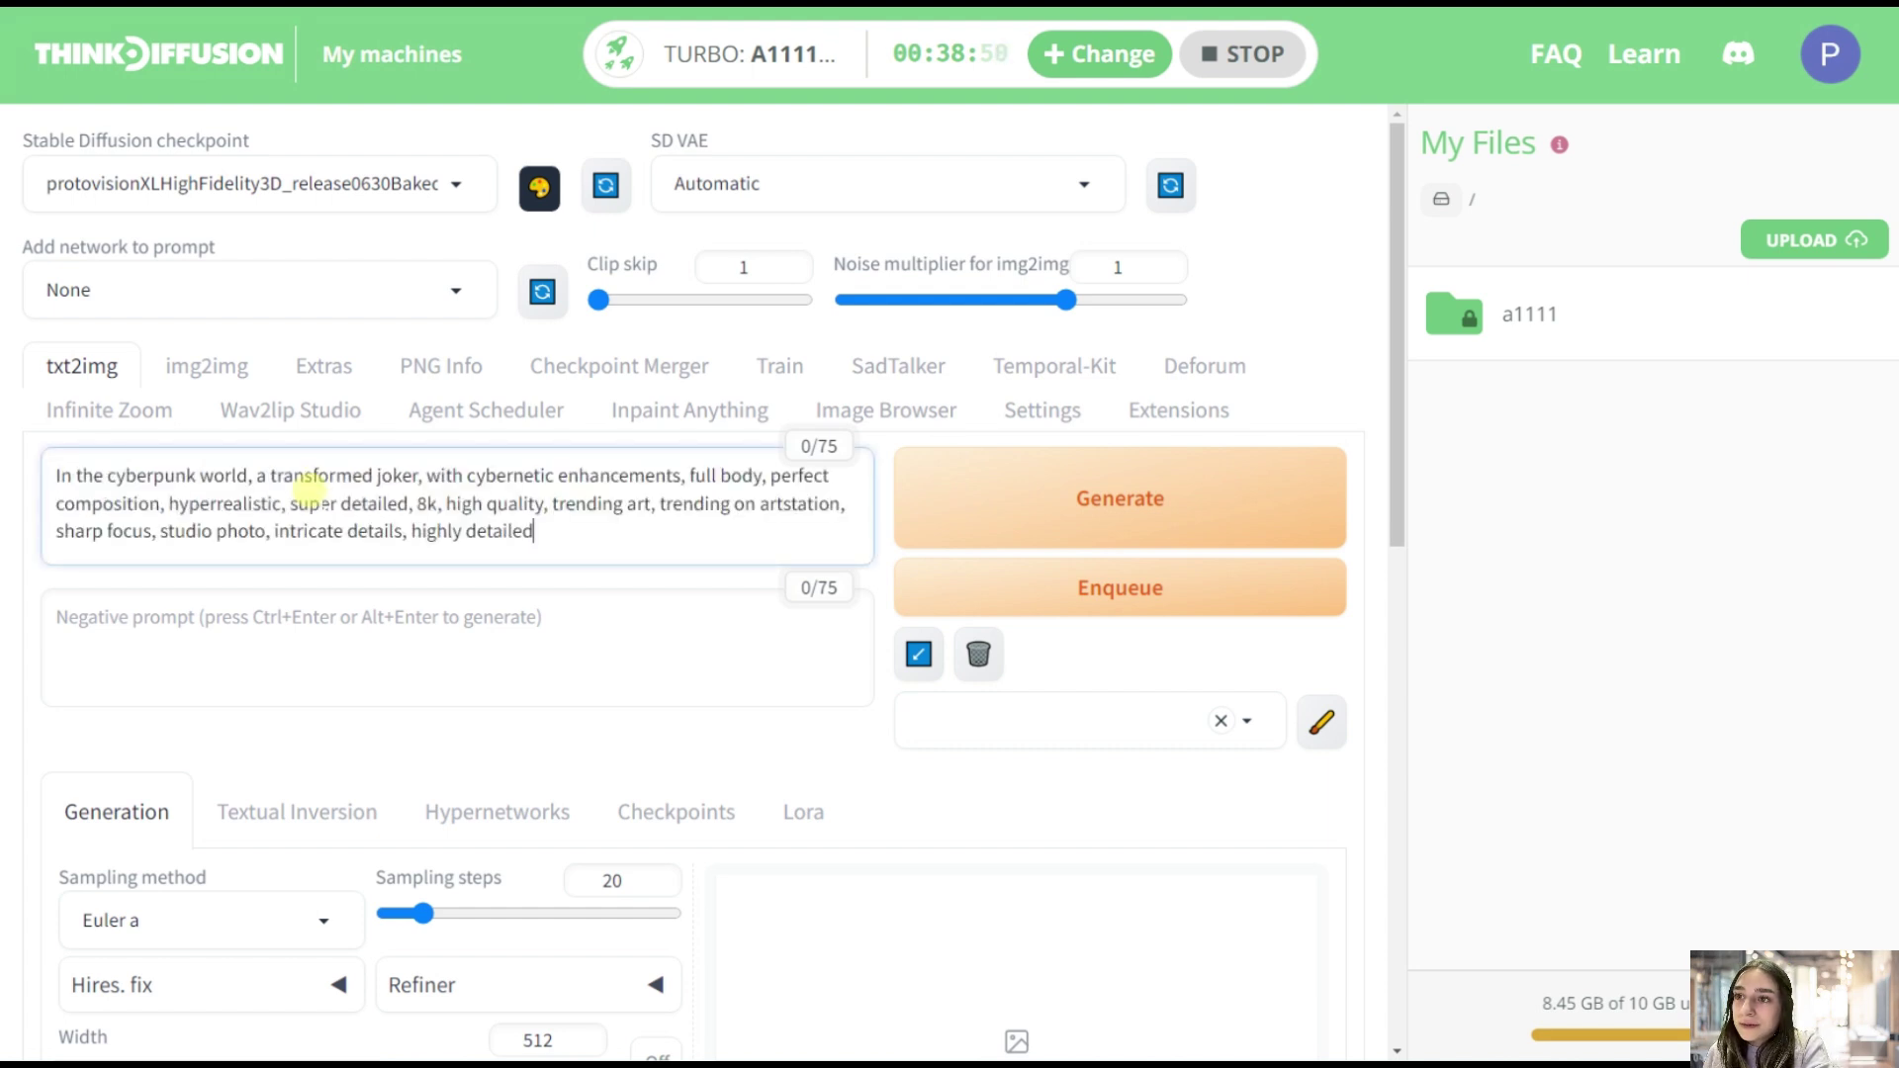
left_click(243, 647)
type("(worst quality, low quality, normal quality, lowres, low details, oversaturated, undersaturated, overexposed, underexposed, grayscale, bw, bad photo, bad photography, bad art:1.4), (watermark, signature, text font, username, error, logo, words, letters, digits, autograph, trademark, name:1.2), (blur, blurry, grainy), morbid, ugly, asymmetrical, mutated malformed, mutilated, poorly lit, bad shadow, draft, cropped, out of frame, cut off, censored, jpeg artifacts, out of focus, glitch, duplicate, (airbrushed, cartoon, anime, semi-realistic, cgi, render, blender, digital art, manga, amateur:1.3), (3D ,3D Game, 3D Game Scene, 3D Character:1.1), (bad hands, bad anatomy, bad body, bad face, bad teeth, bad arms, bad legs, deformities:1.3)")
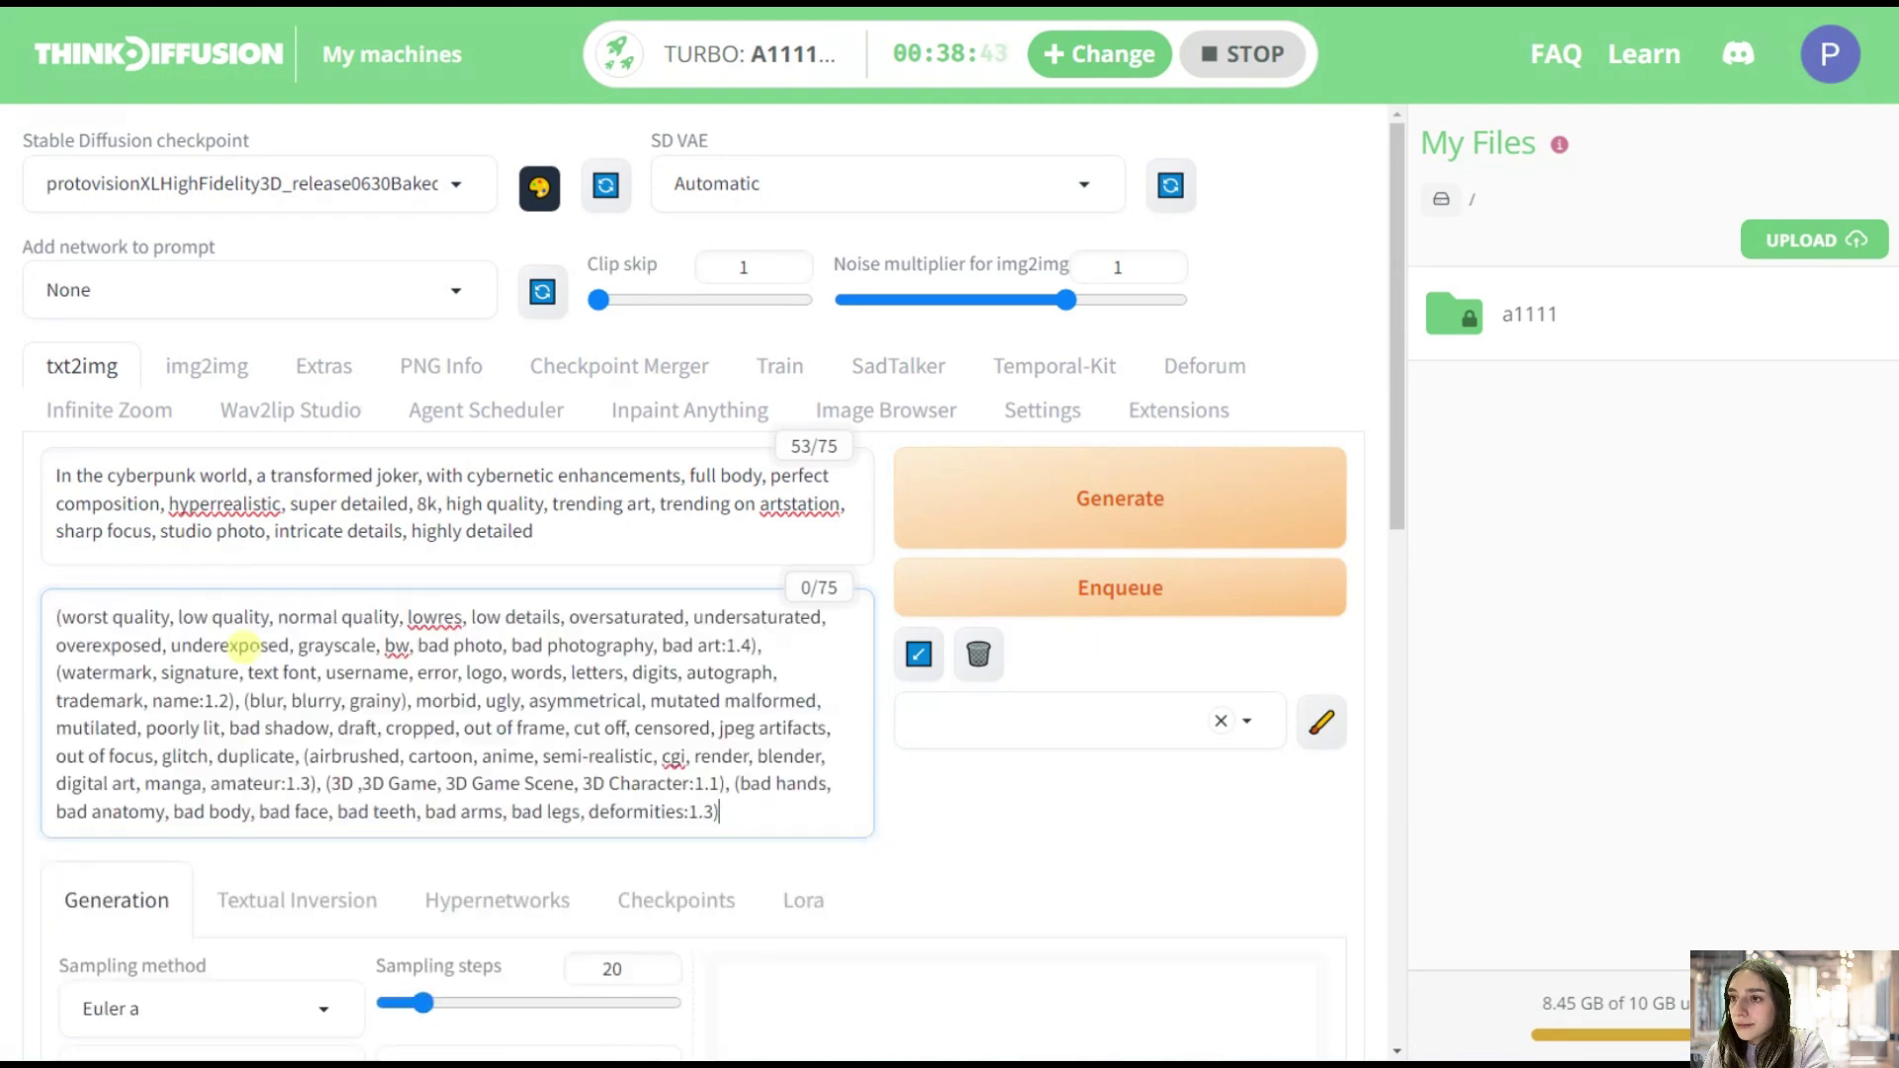
Generate the 512×512 Joker image with the ProtoVision XL checkpoint and review the result
left_click(1152, 494)
scroll(1084, 606, "down", 2)
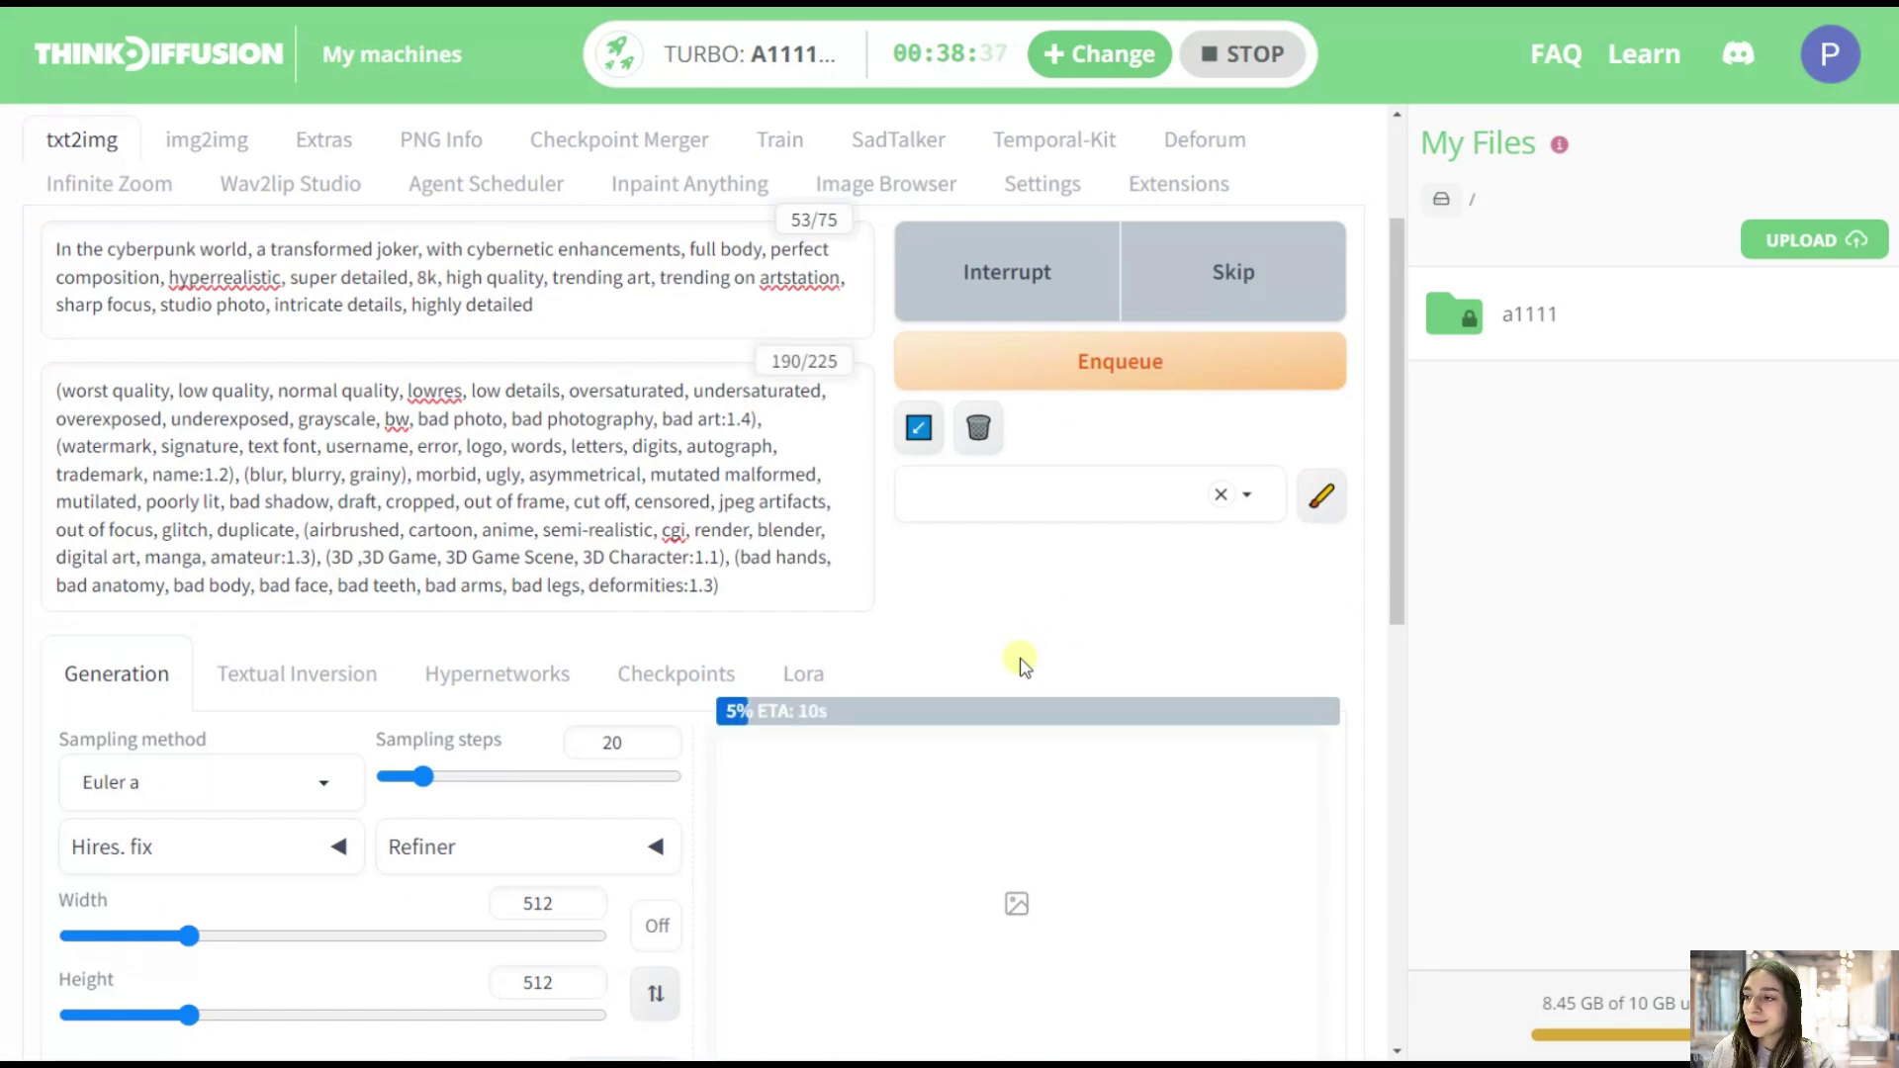
scroll(1024, 665, "down", 1)
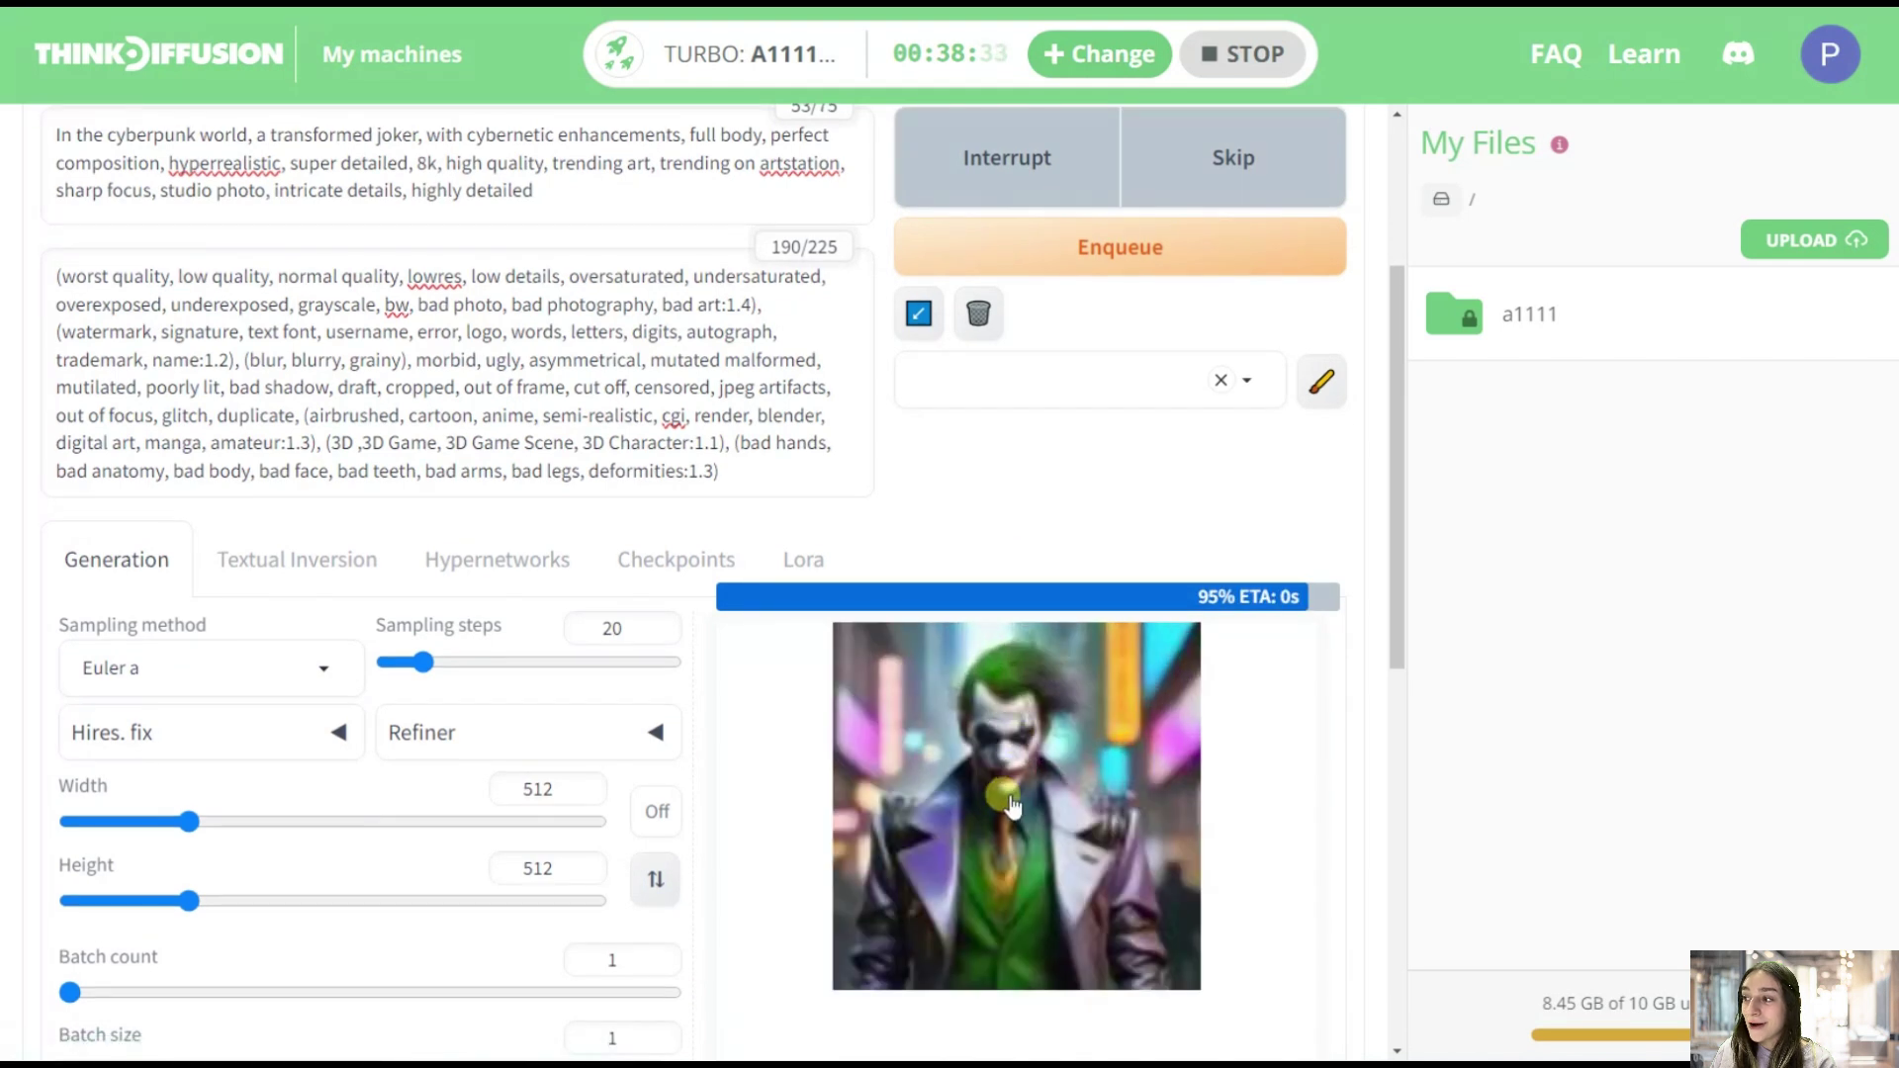
scroll(1033, 754, "down", 1)
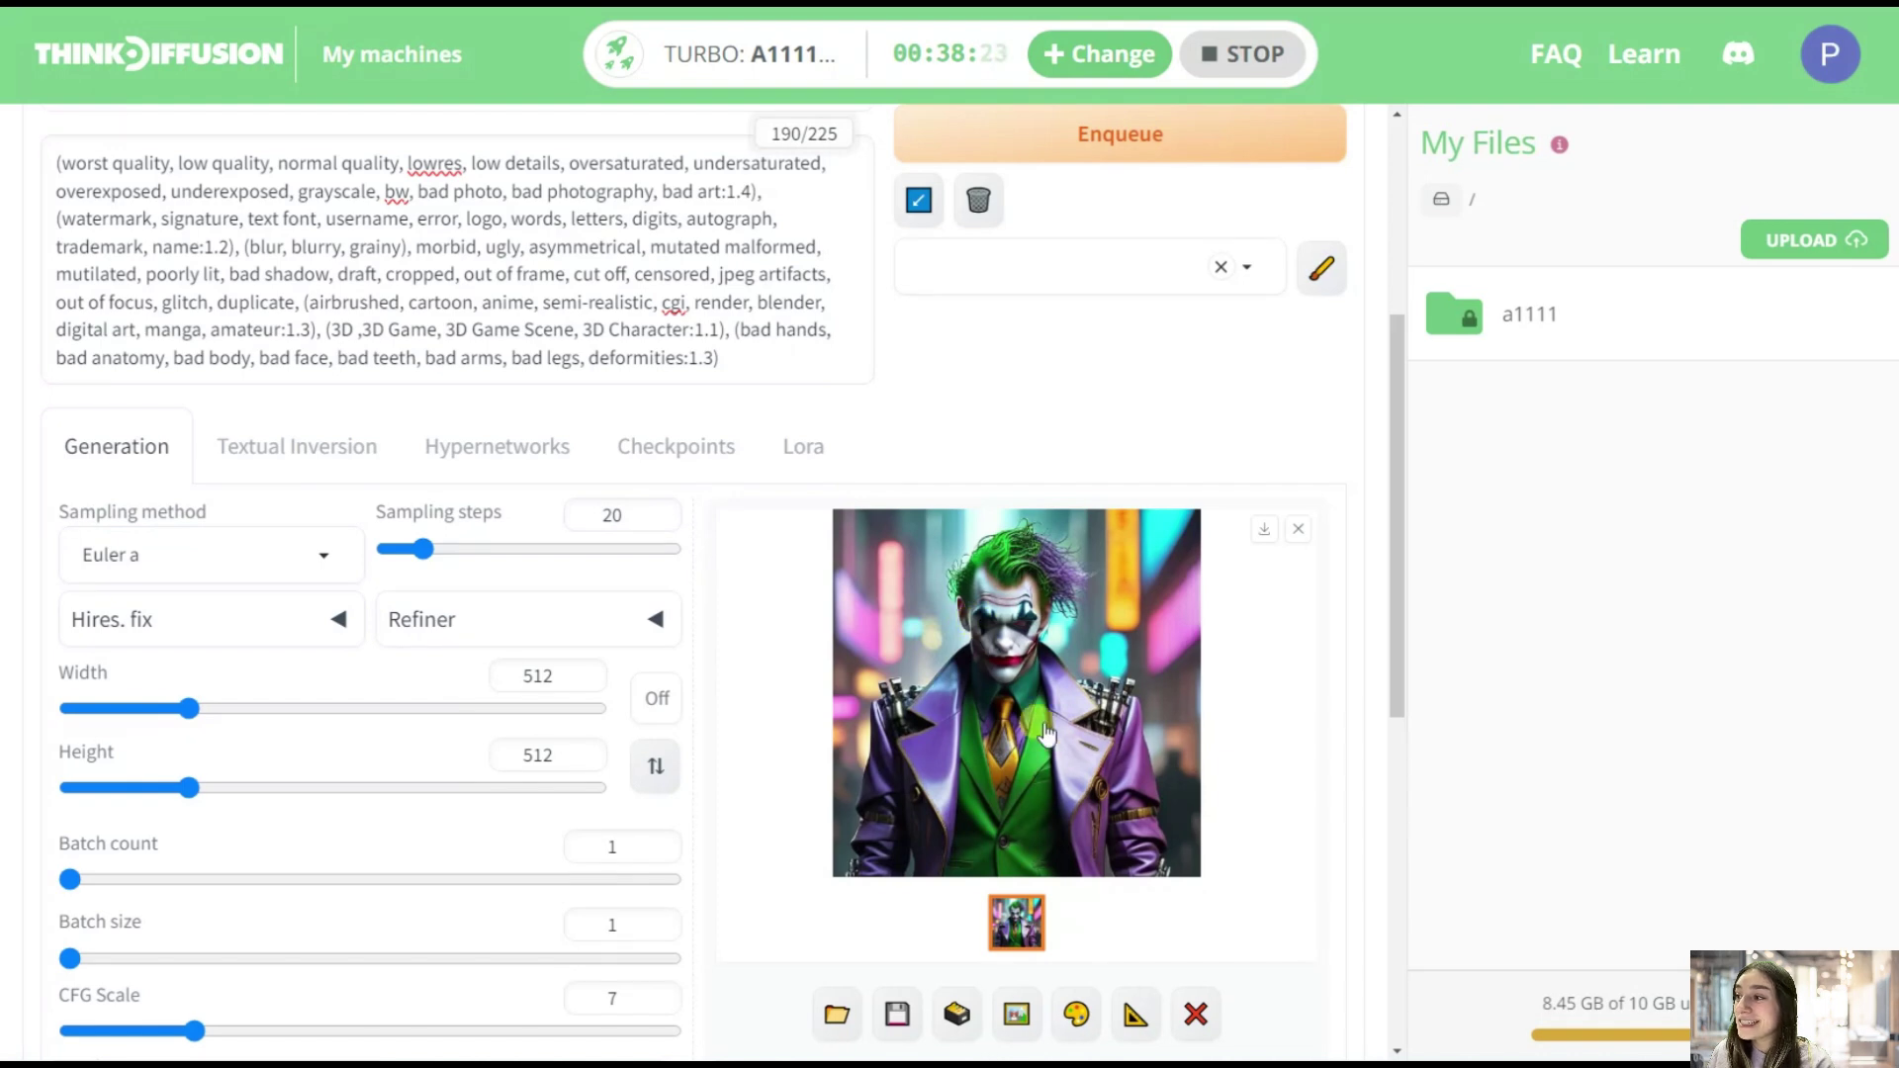
scroll(992, 729, "down", 1)
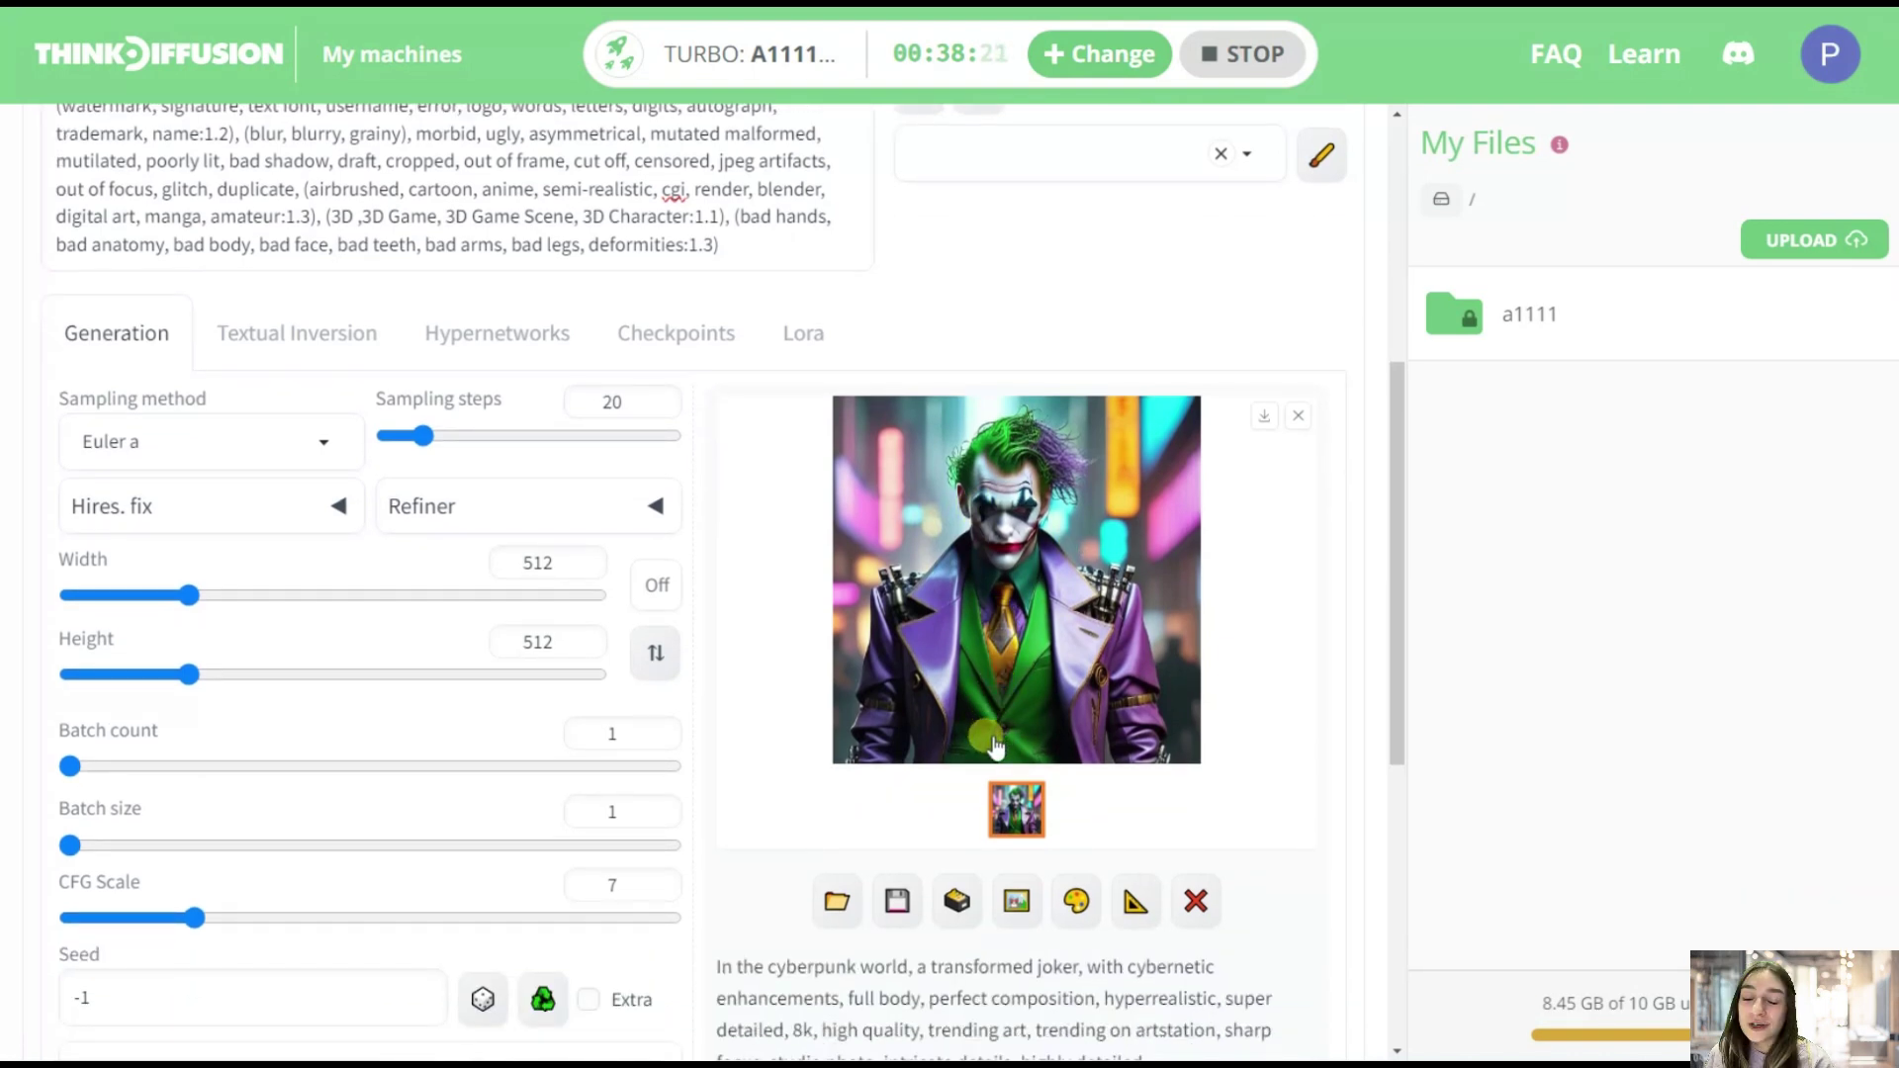
scroll(1073, 672, "up", 5)
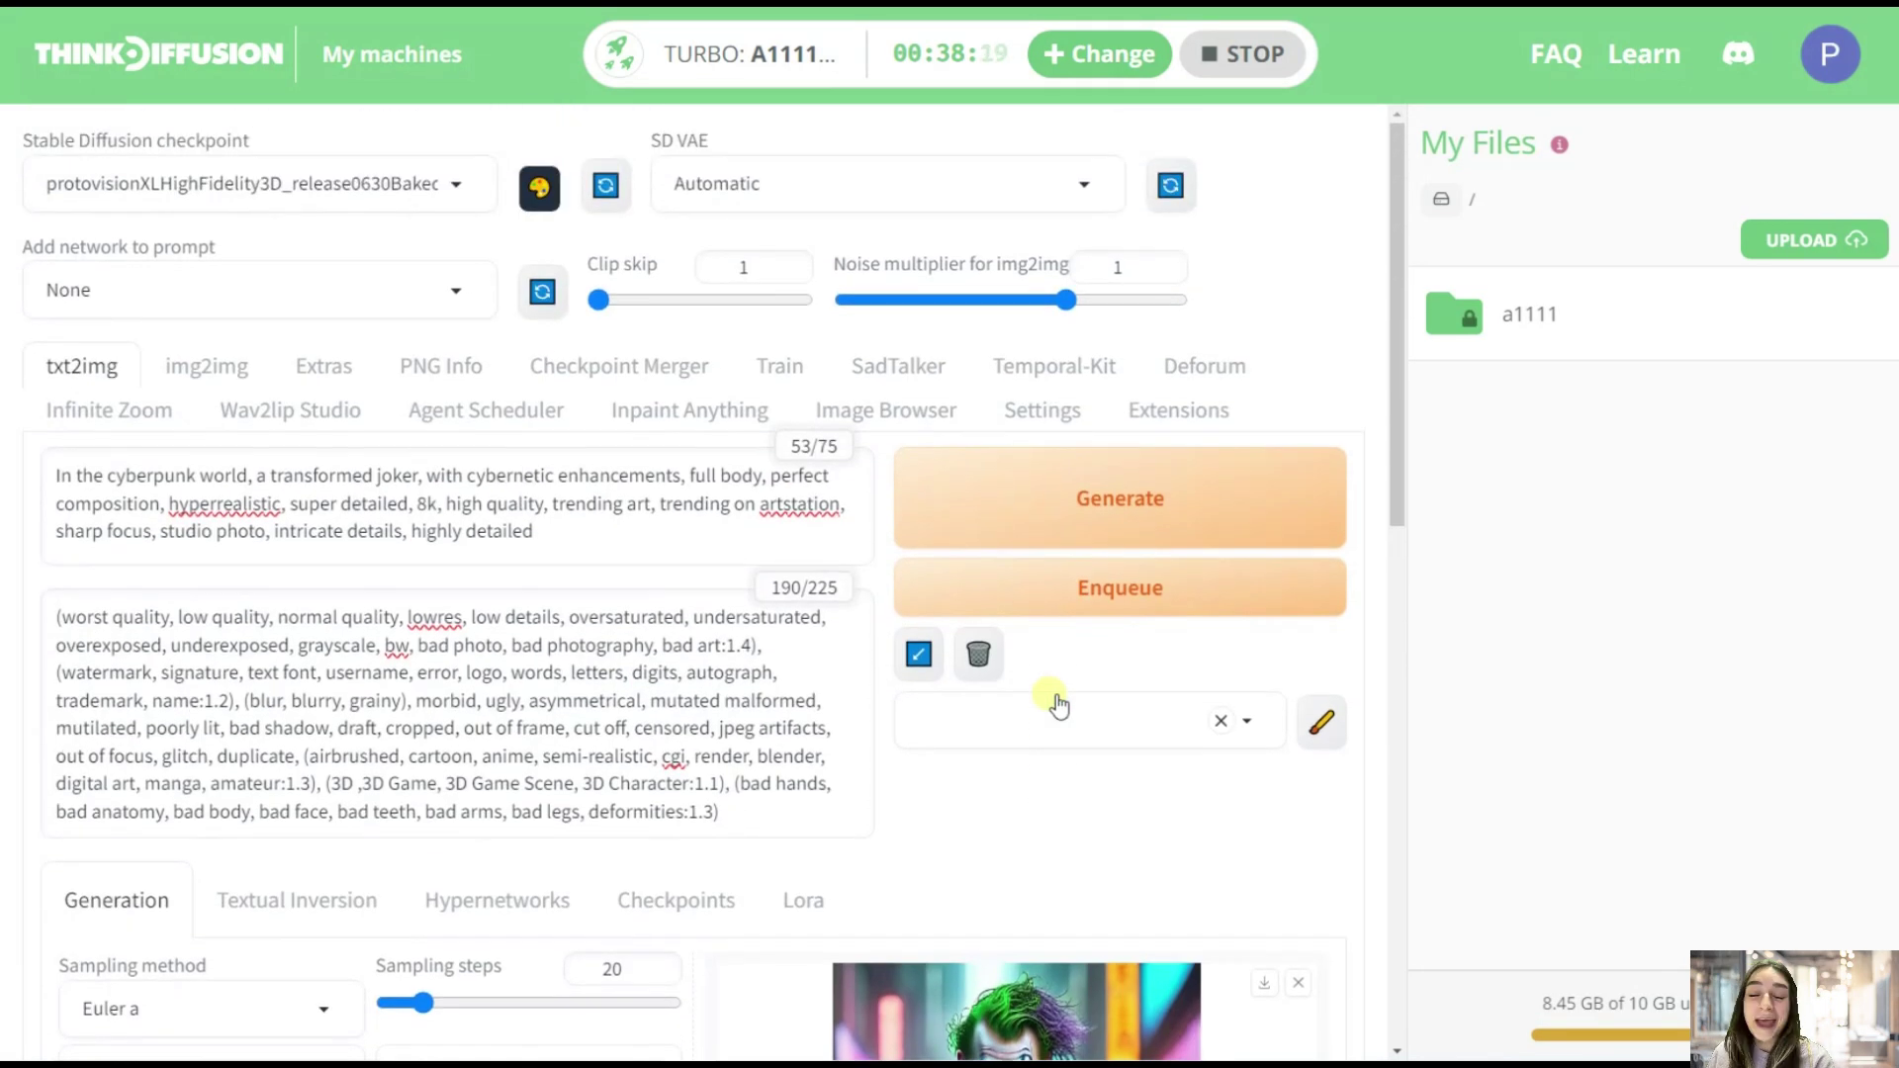